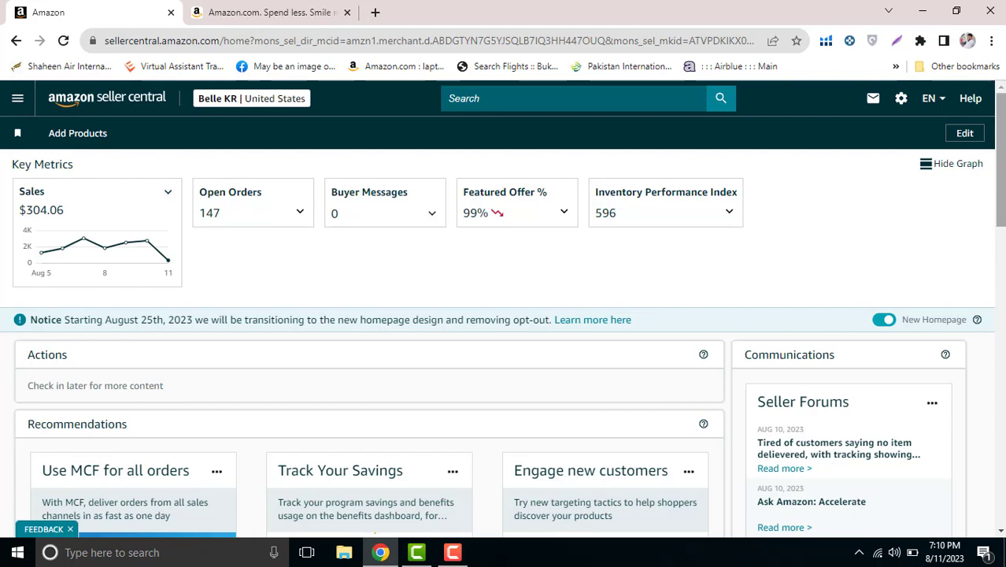
# Open the advertising Campaign Manager from Seller Central and start creating a new campaign
pyautogui.click(16, 100)
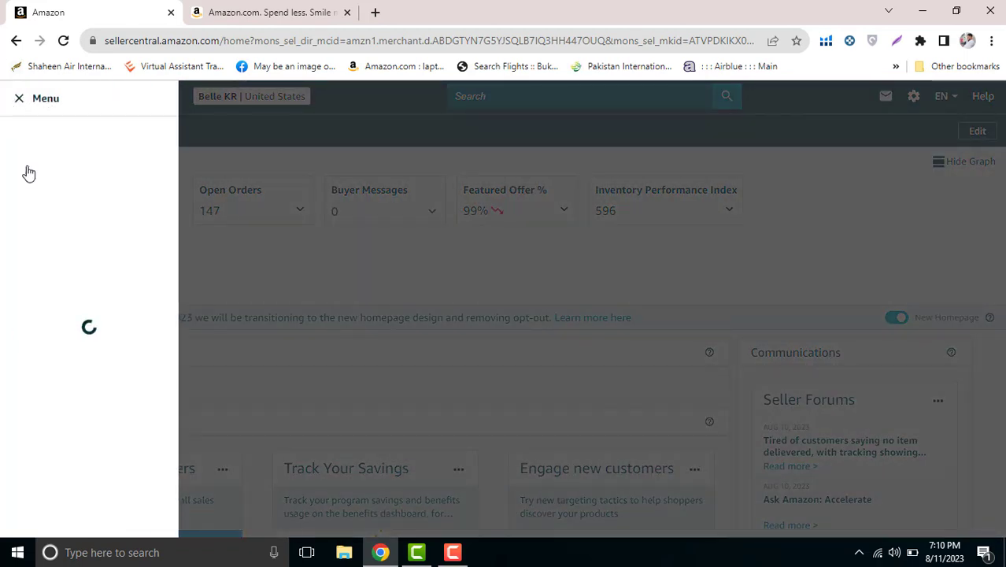
pyautogui.moveTo(74, 270)
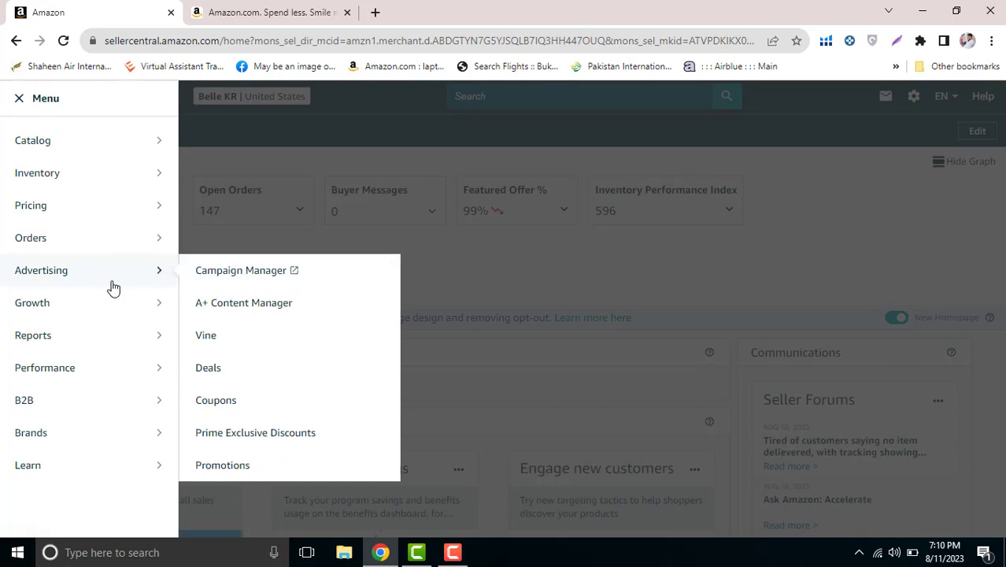
pyautogui.click(228, 274)
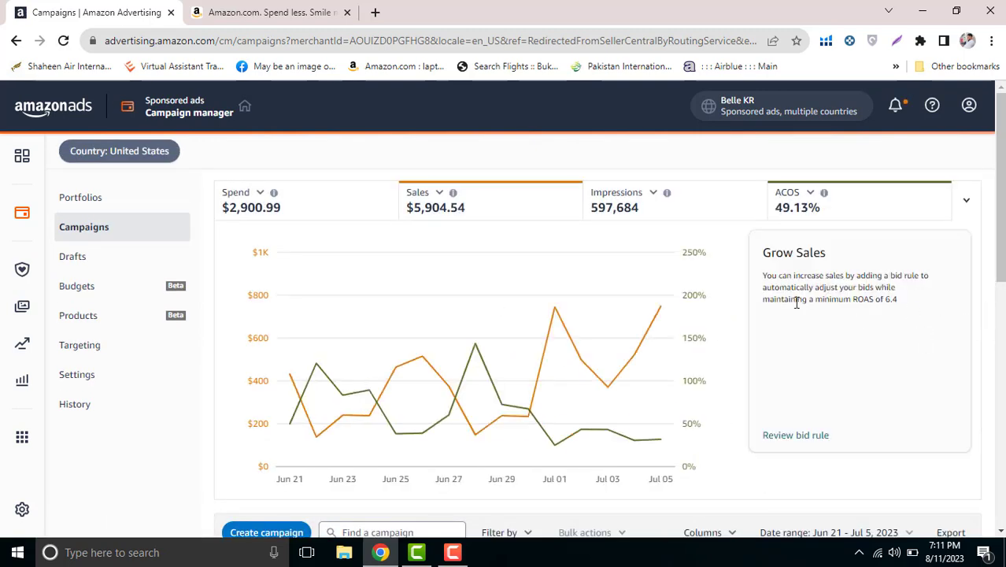
pyautogui.scroll(-1, 539, 499)
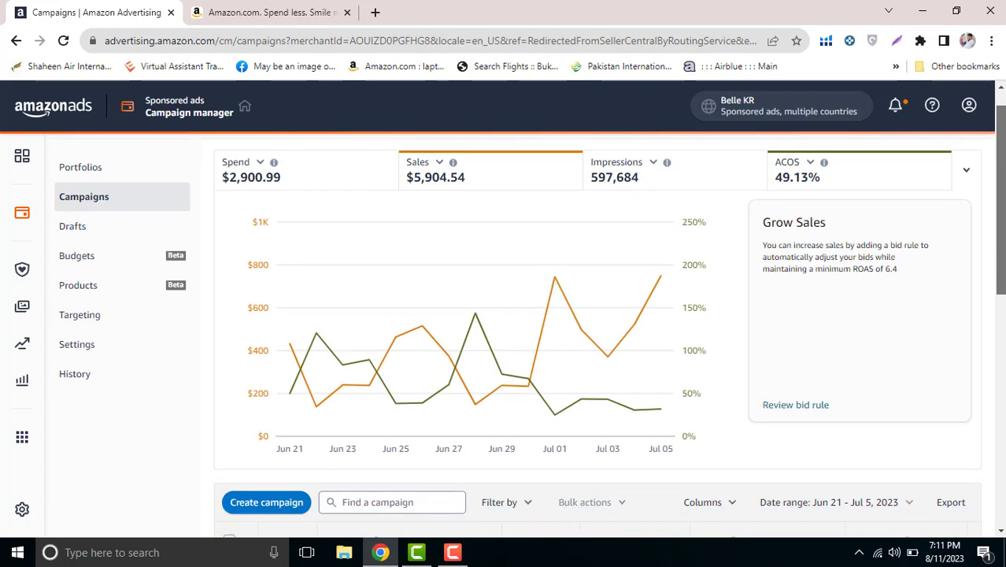
pyautogui.click(267, 502)
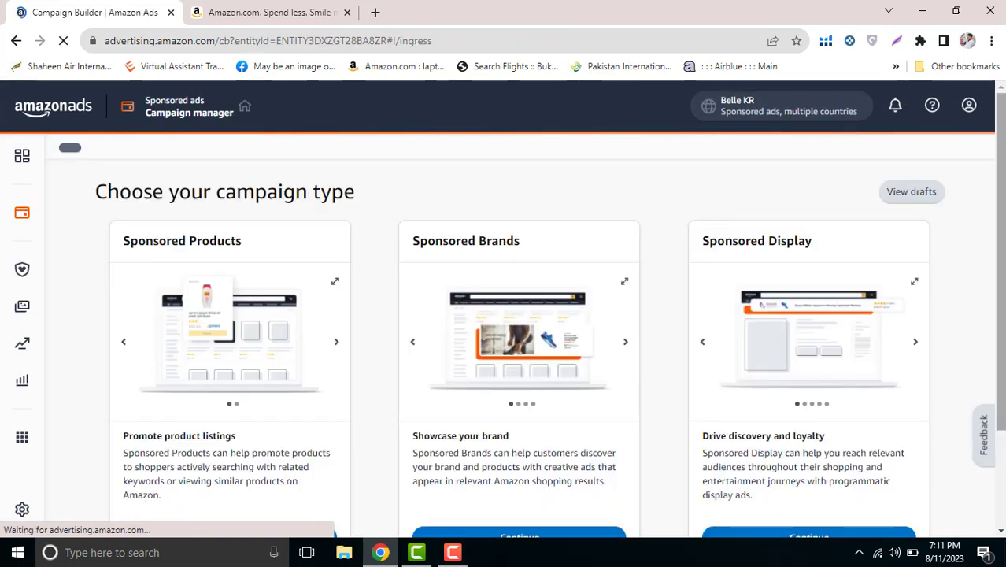
# Review the three campaign types and continue with a Sponsored Products campaign
pyautogui.scroll(-1, 520, 331)
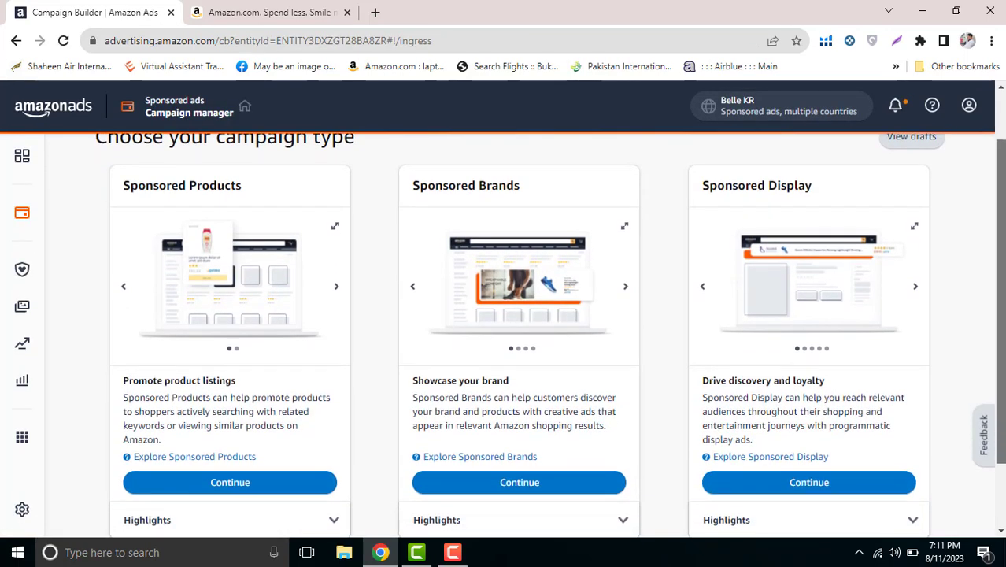
pyautogui.moveTo(123, 187); pyautogui.dragTo(267, 197)
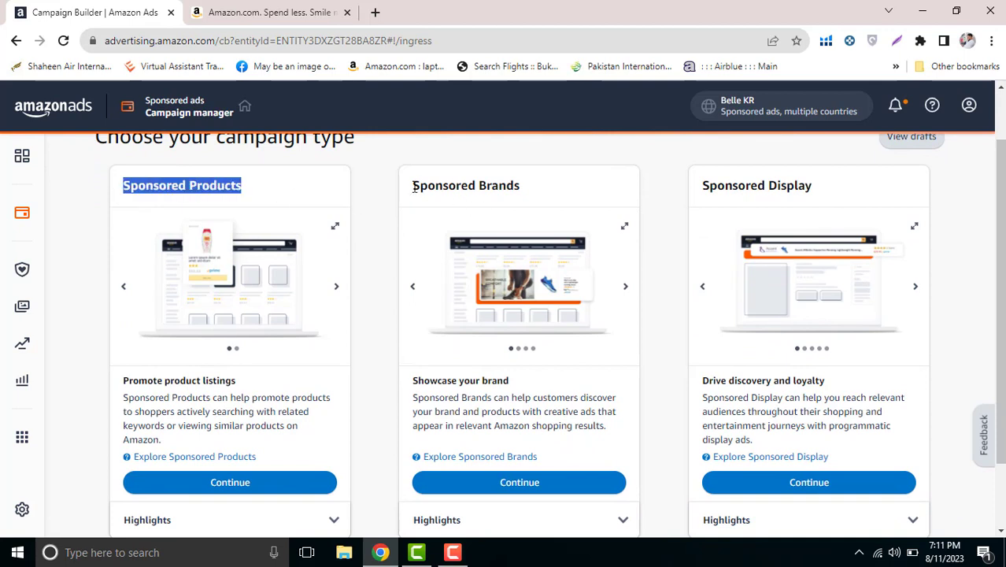
pyautogui.moveTo(414, 187); pyautogui.dragTo(540, 197)
pyautogui.moveTo(705, 187); pyautogui.dragTo(824, 196)
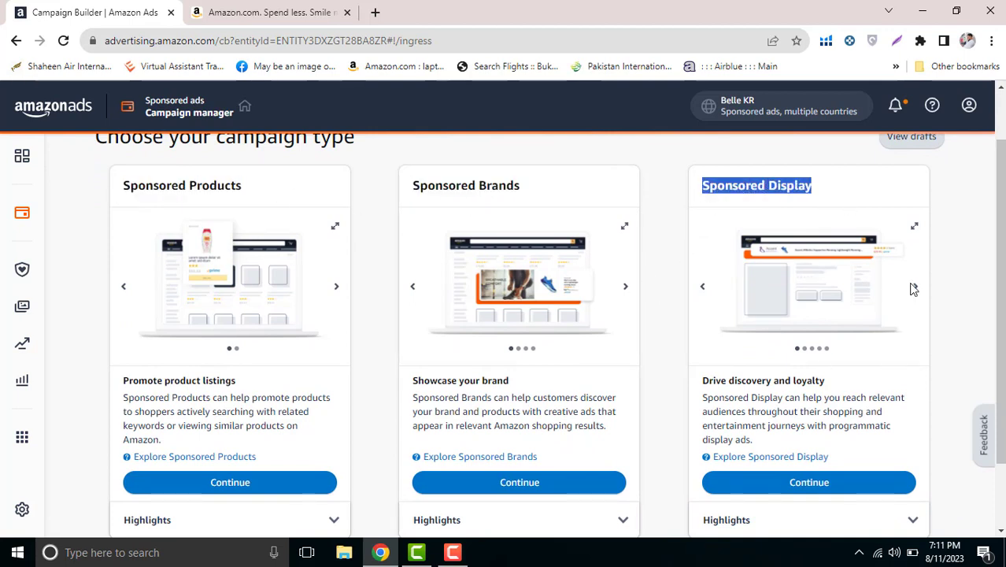
pyautogui.scroll(-1, 520, 331)
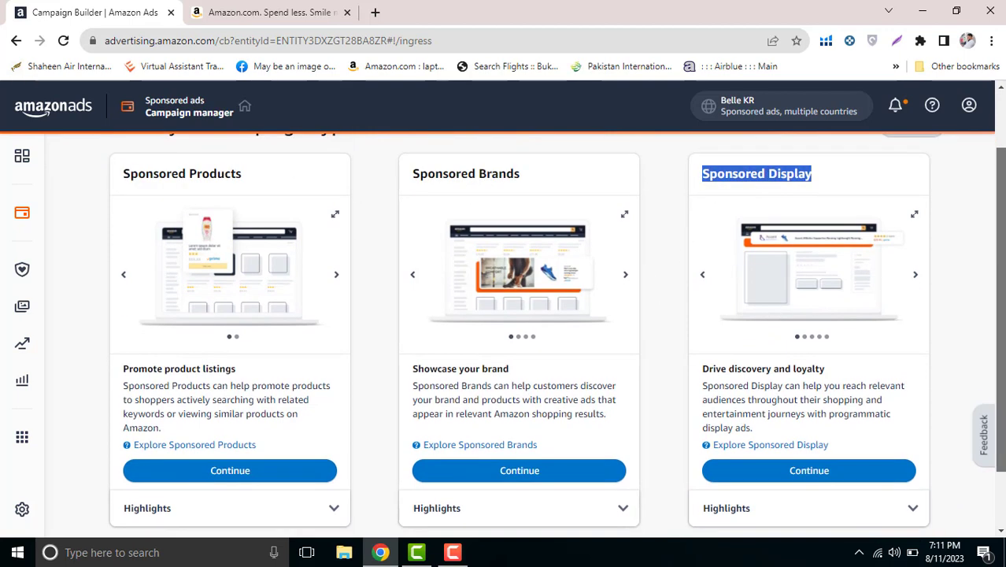
pyautogui.moveTo(125, 179); pyautogui.dragTo(244, 182)
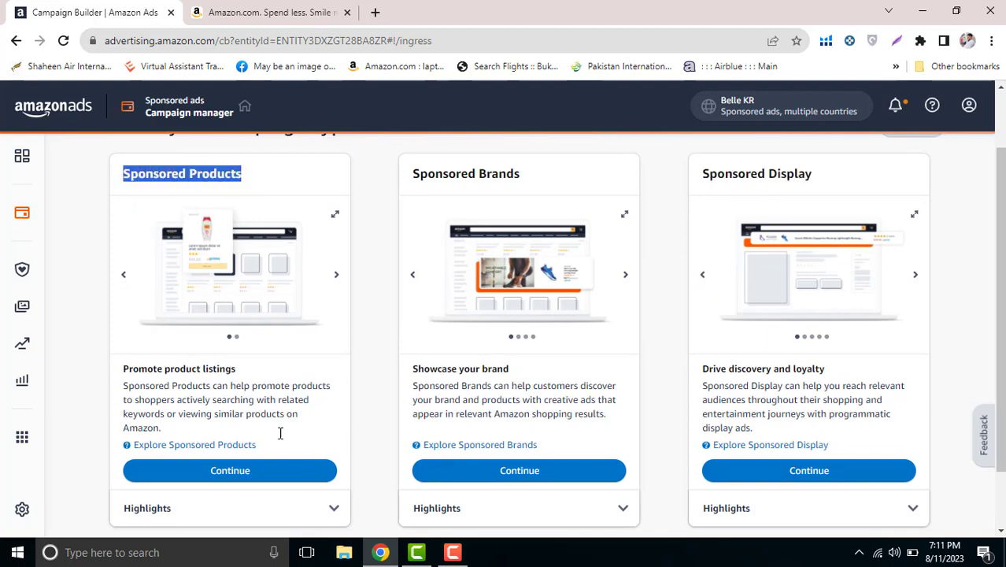
pyautogui.click(230, 471)
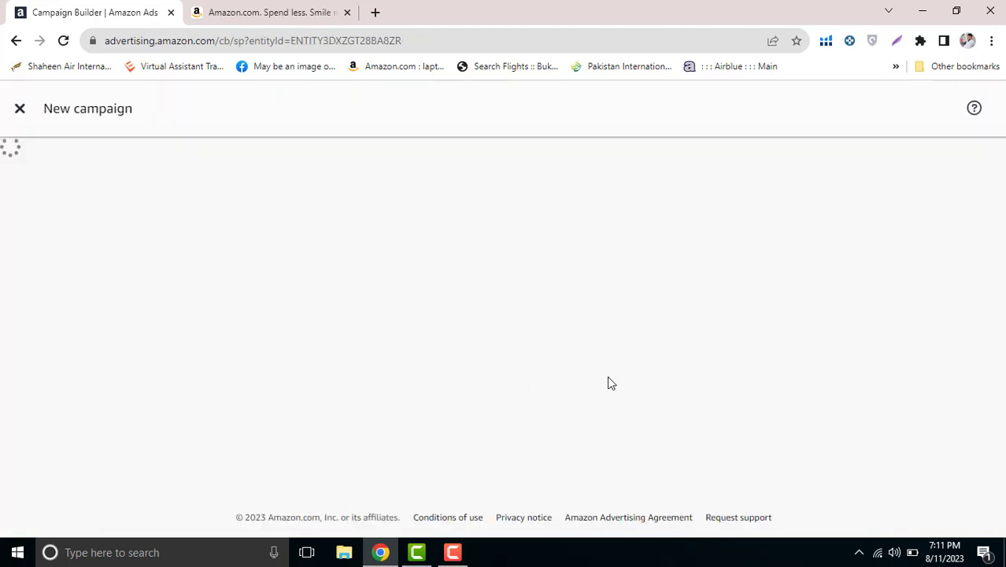
# Replace the default ad group name with DIPAR BAGS
pyautogui.moveTo(1000, 142)
pyautogui.mouseDown()
pyautogui.moveTo(998, 475)
pyautogui.moveTo(1003, 138)
pyautogui.mouseUp()
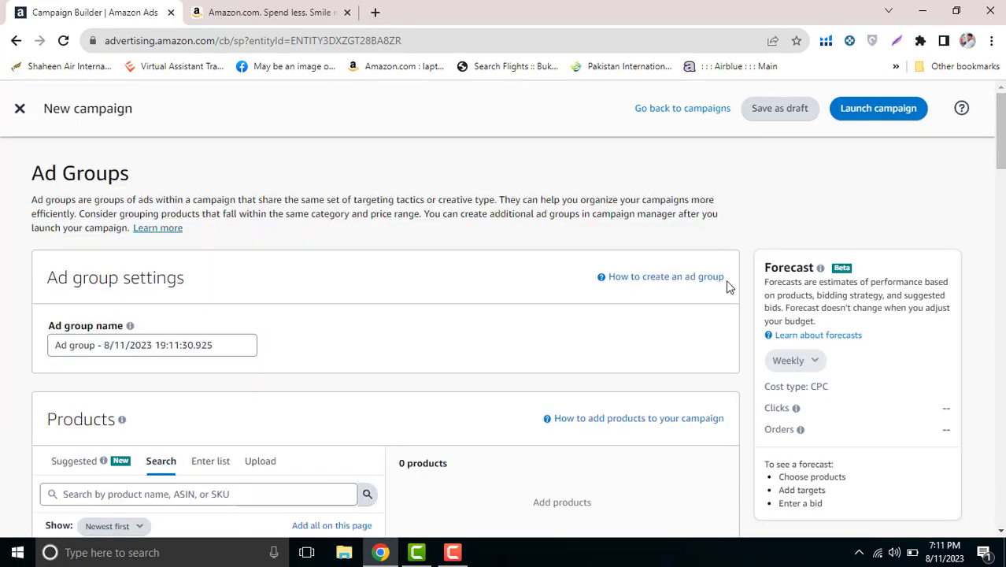
pyautogui.moveTo(32, 172); pyautogui.dragTo(159, 168)
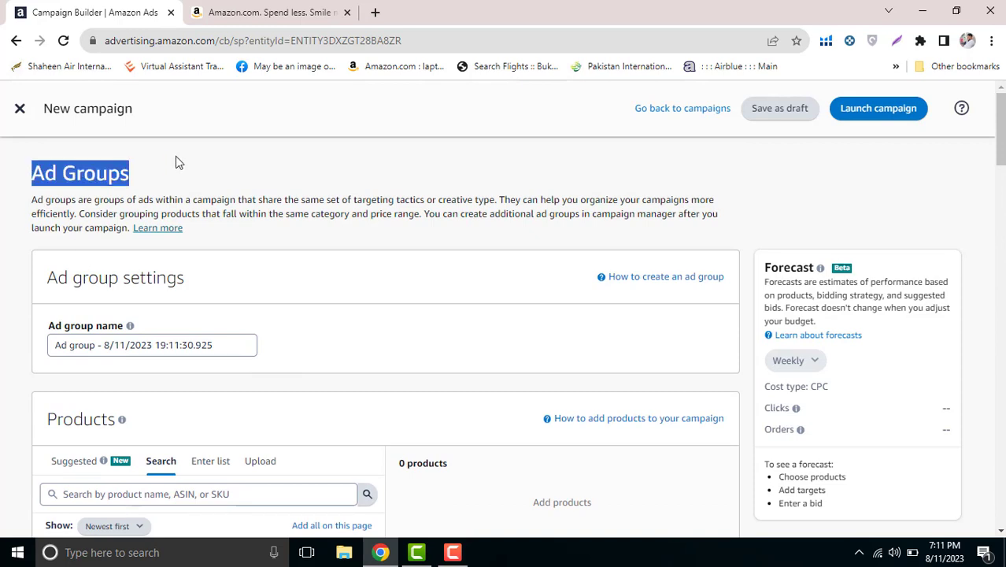
pyautogui.moveTo(1002, 142); pyautogui.dragTo(1002, 148)
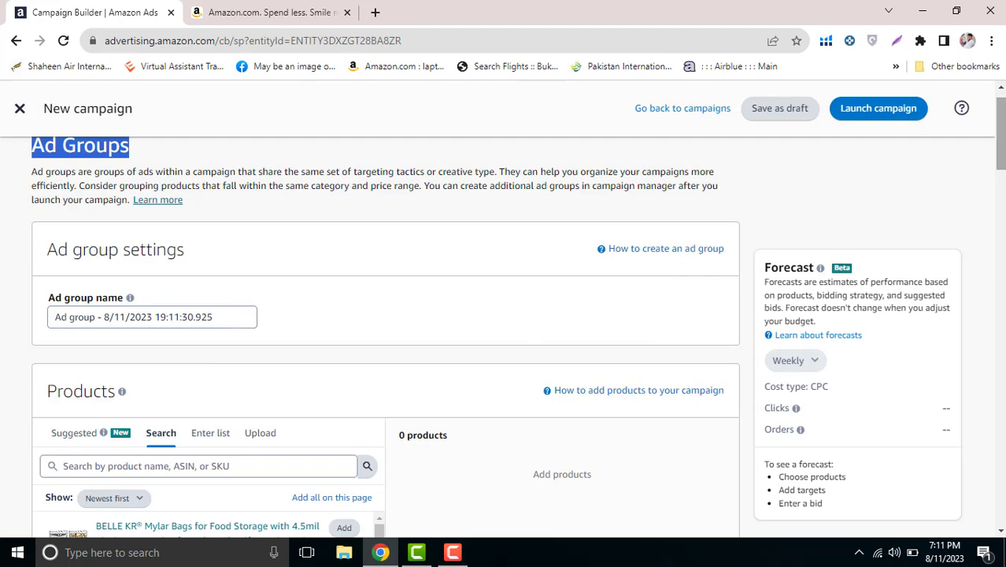
pyautogui.click(112, 316)
pyautogui.hotkey('ctrl', 'a')
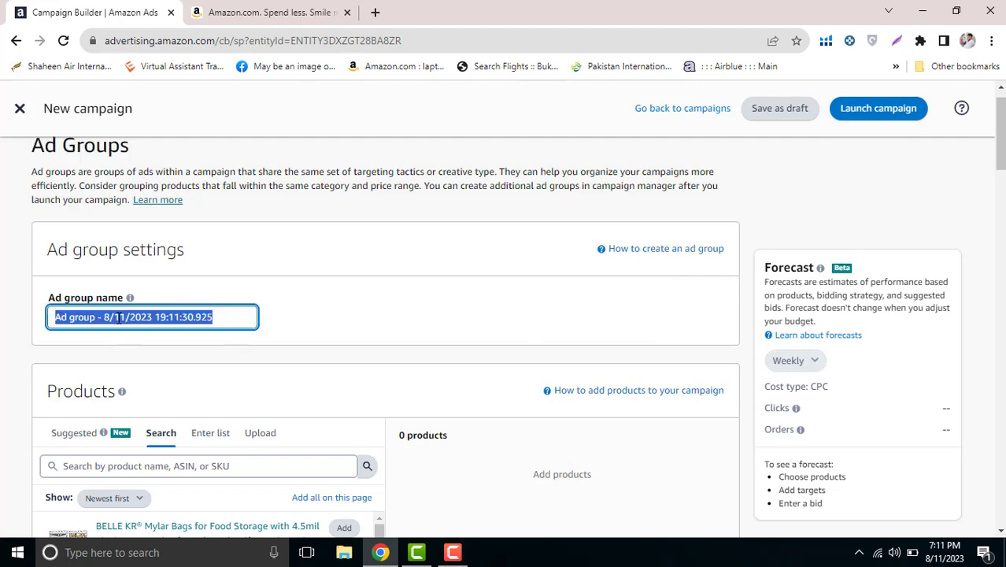
pyautogui.scroll(1, 1000, 172)
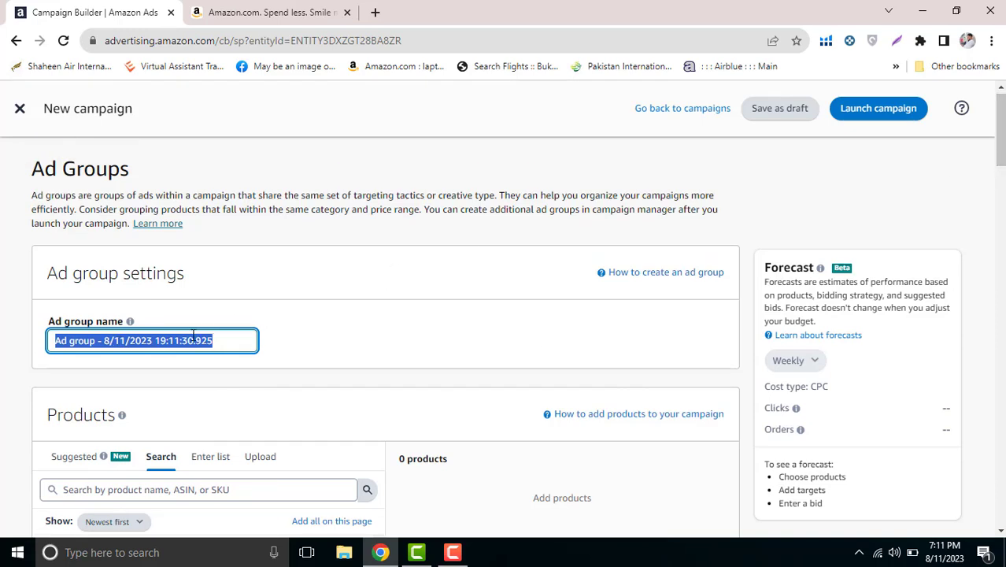
pyautogui.write('DIPAR BAGSD')
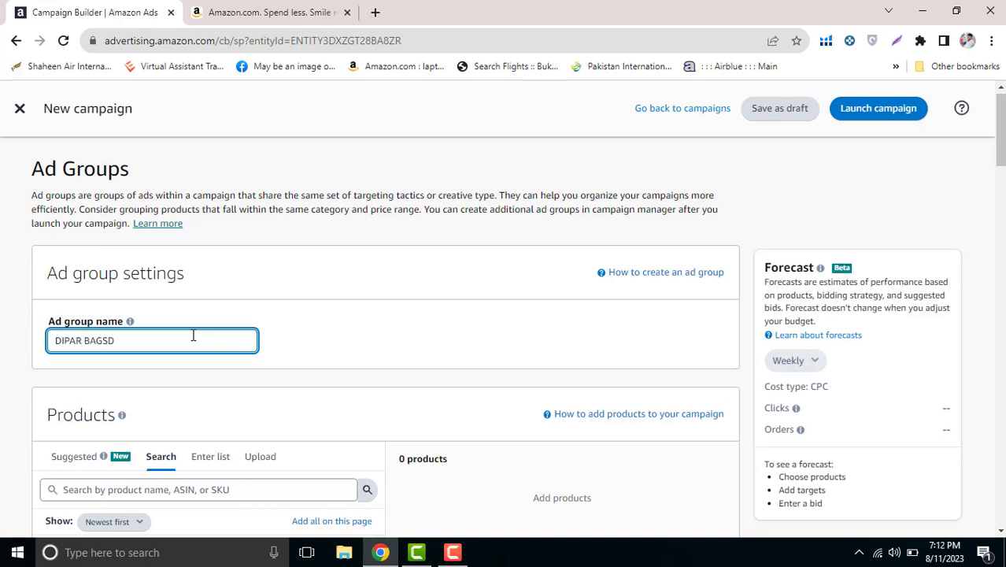
pyautogui.press('BackSpace')
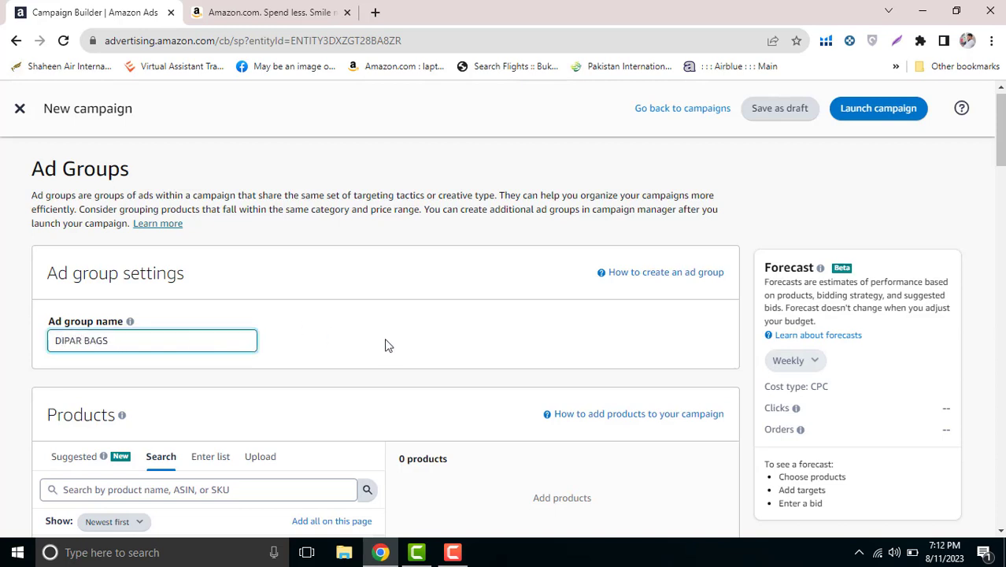
pyautogui.click(386, 342)
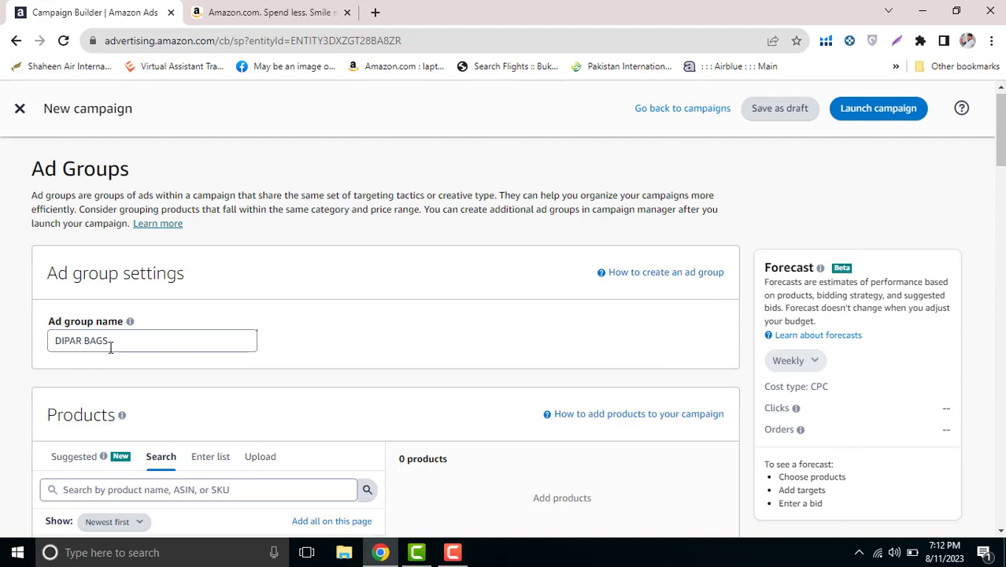
pyautogui.moveTo(112, 347); pyautogui.dragTo(50, 346)
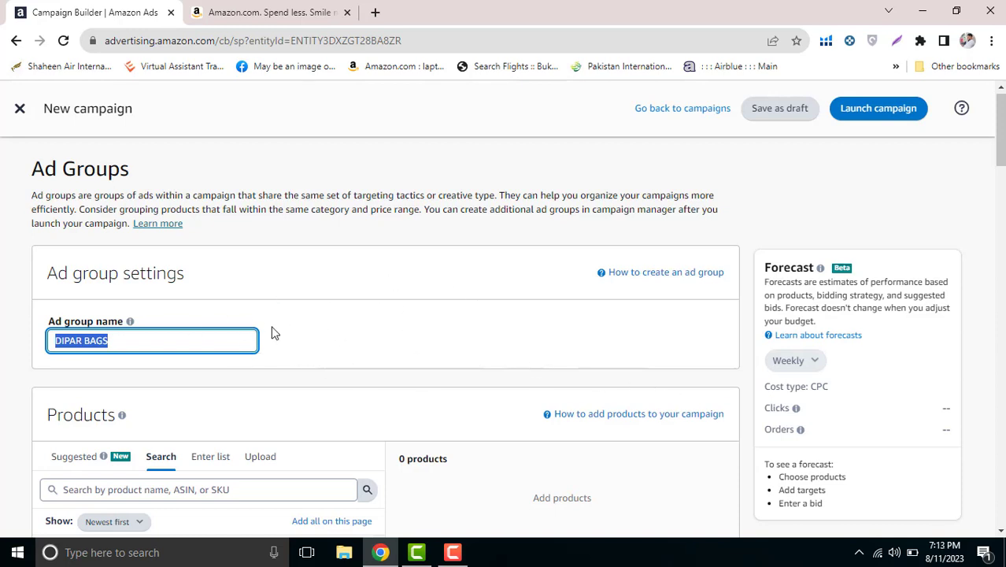
pyautogui.click(106, 340)
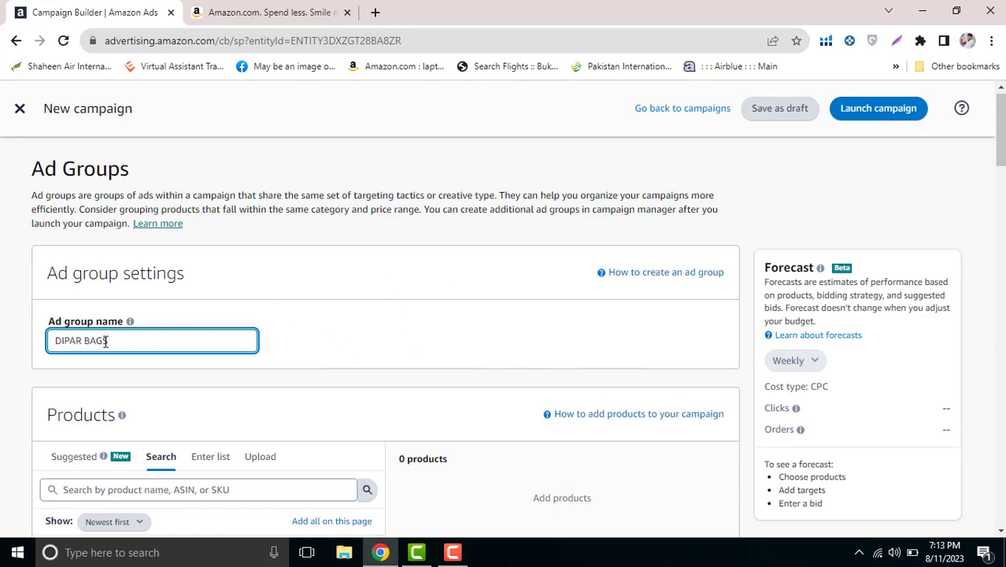
# Add the BELLE KR Mylar Bags Pack Of 100 (5"x7") with SKU MB-5x7-100pc to the campaign's products
pyautogui.scroll(-4, 1000, 130)
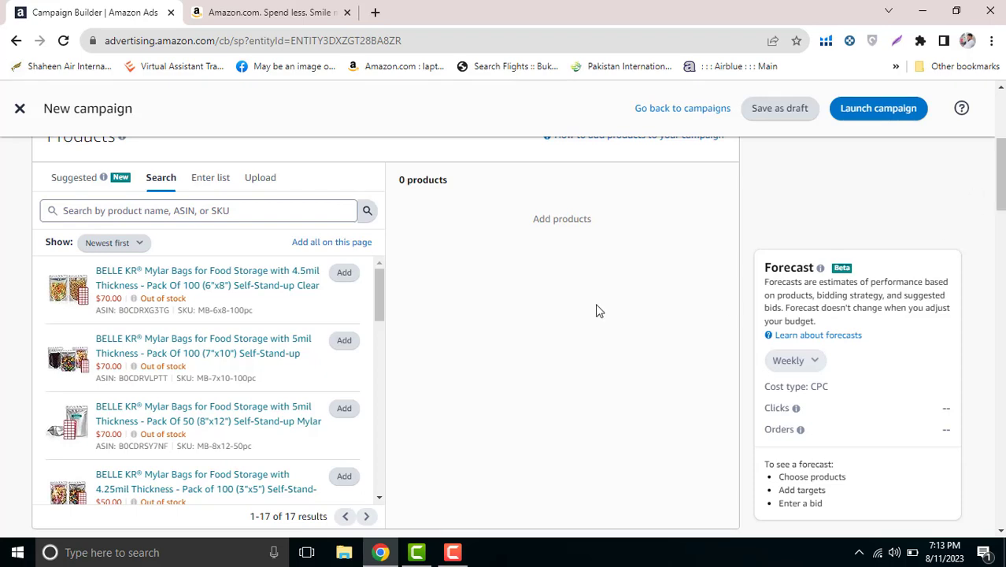
pyautogui.scroll(-1, 1000, 195)
pyautogui.scroll(-1, 1000, 195)
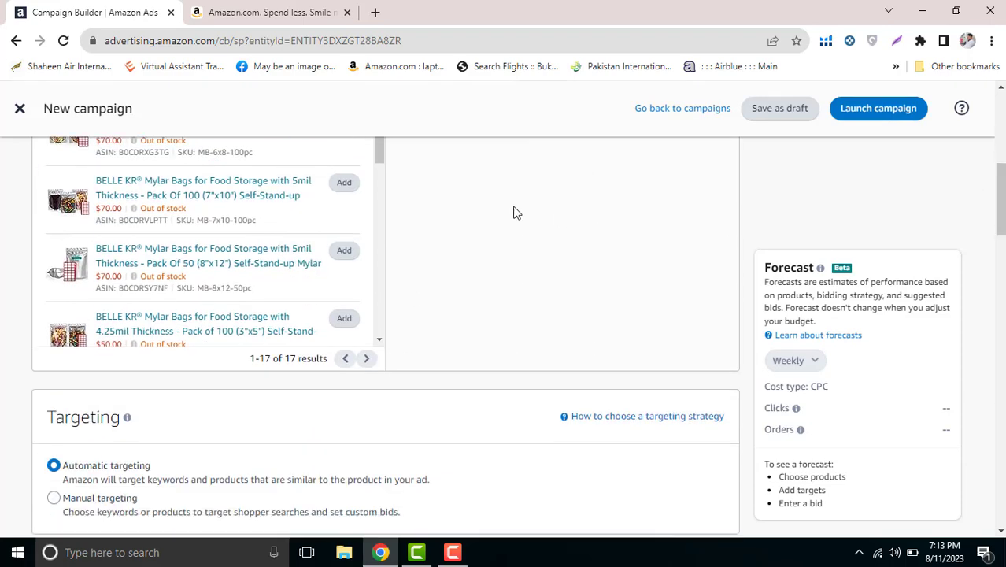
pyautogui.moveTo(380, 157); pyautogui.dragTo(383, 208)
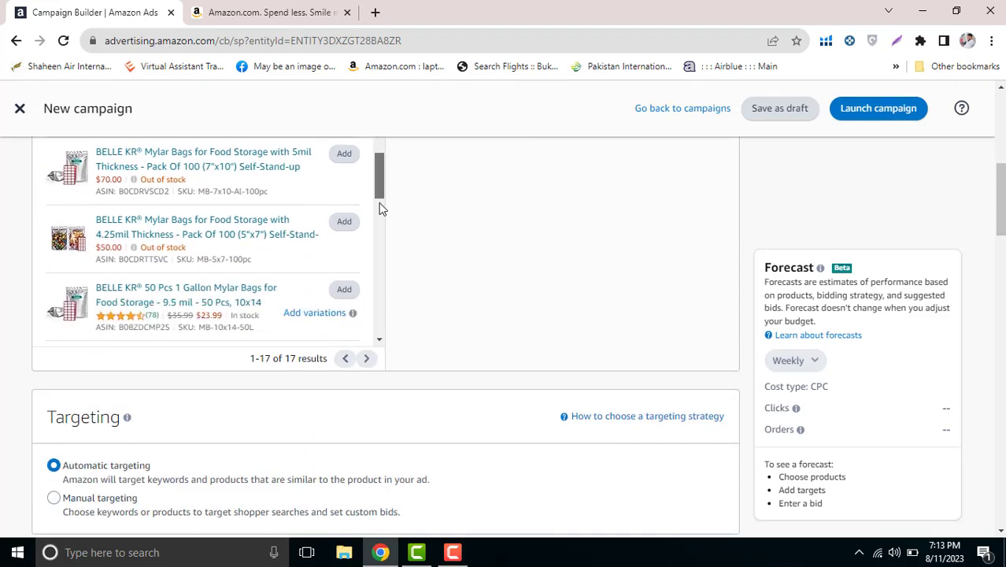
pyautogui.click(344, 221)
pyautogui.scroll(2, 999, 205)
pyautogui.scroll(1, 1000, 205)
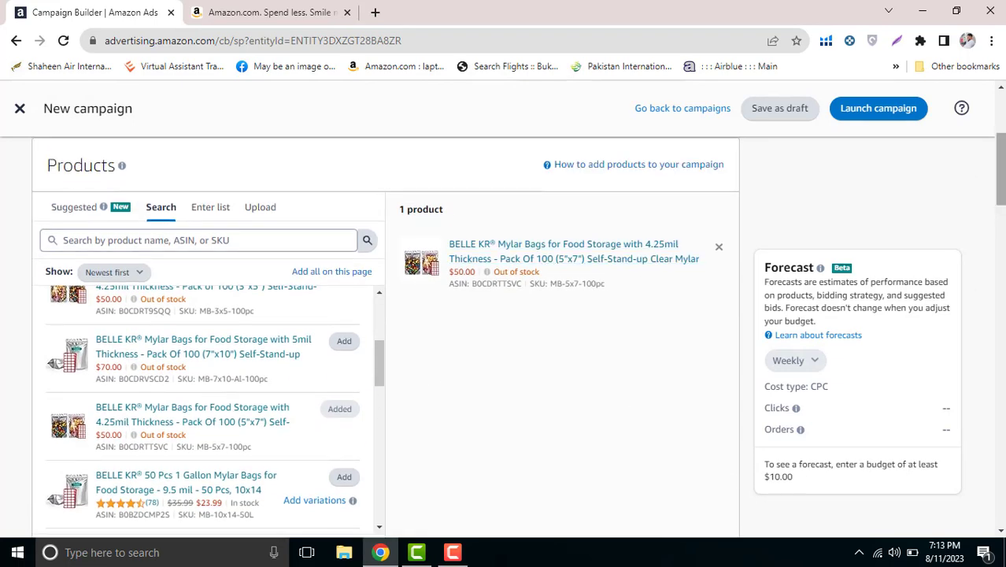
# Compare the Automatic and Manual targeting options for the campaign, leaving Automatic targeting selected
pyautogui.scroll(-4, 935, 228)
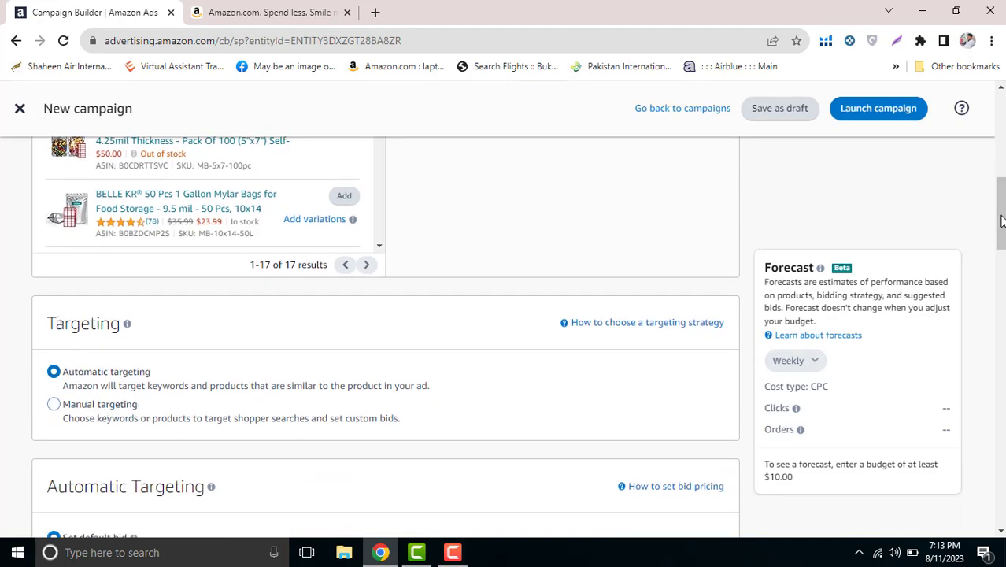
pyautogui.scroll(-1, 1000, 223)
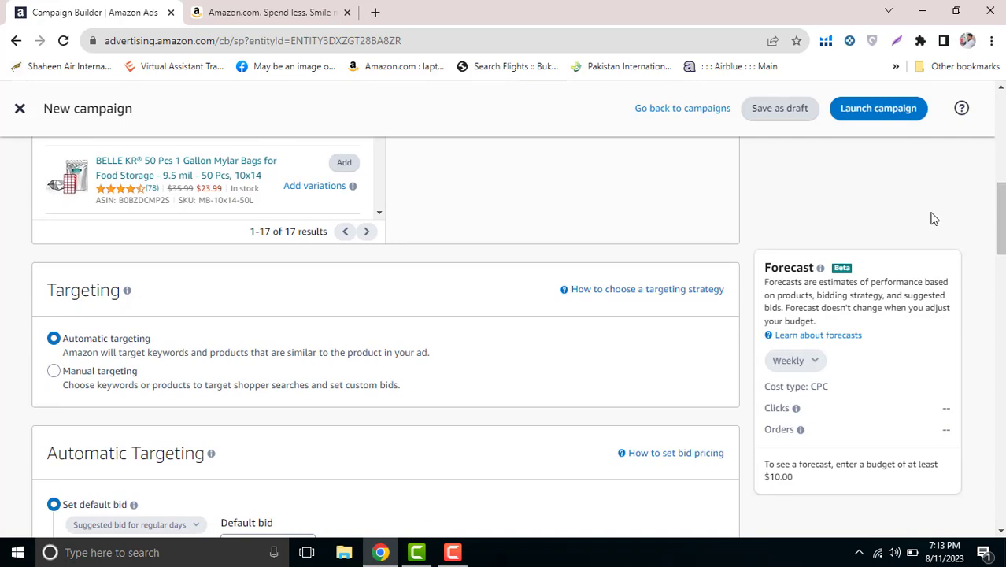
pyautogui.scroll(-1, 999, 228)
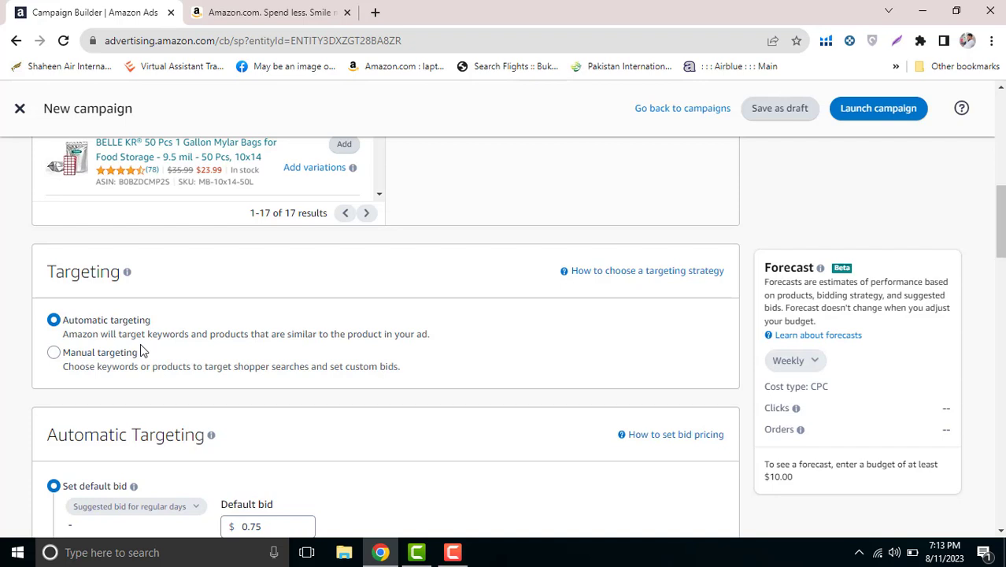
pyautogui.click(53, 352)
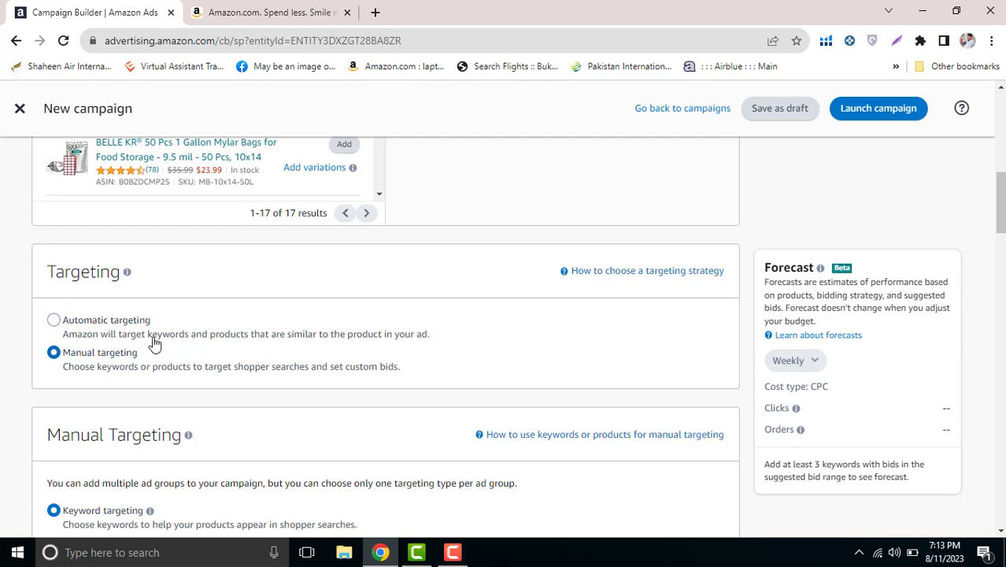
pyautogui.moveTo(161, 340); pyautogui.dragTo(250, 344)
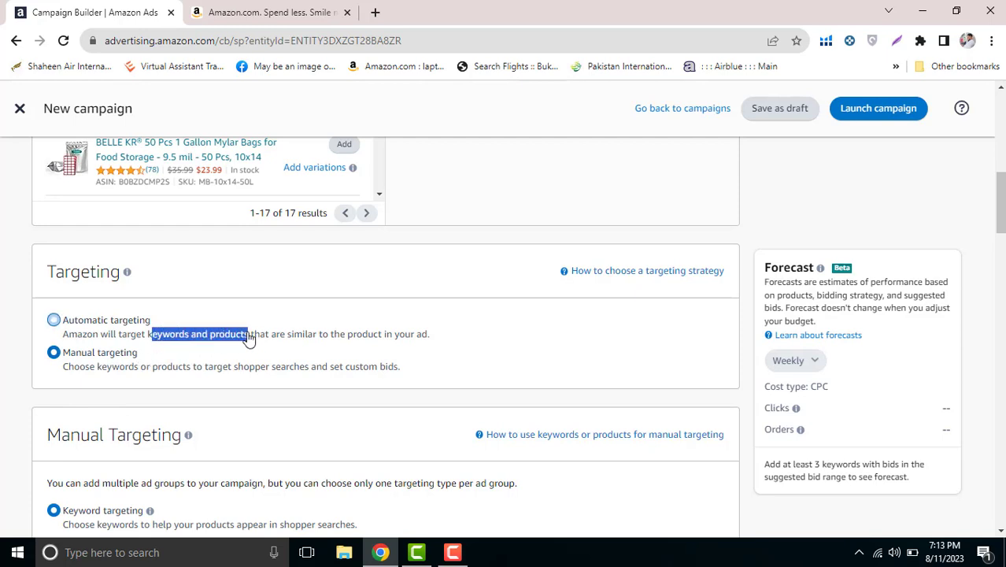
pyautogui.moveTo(98, 370); pyautogui.dragTo(189, 399)
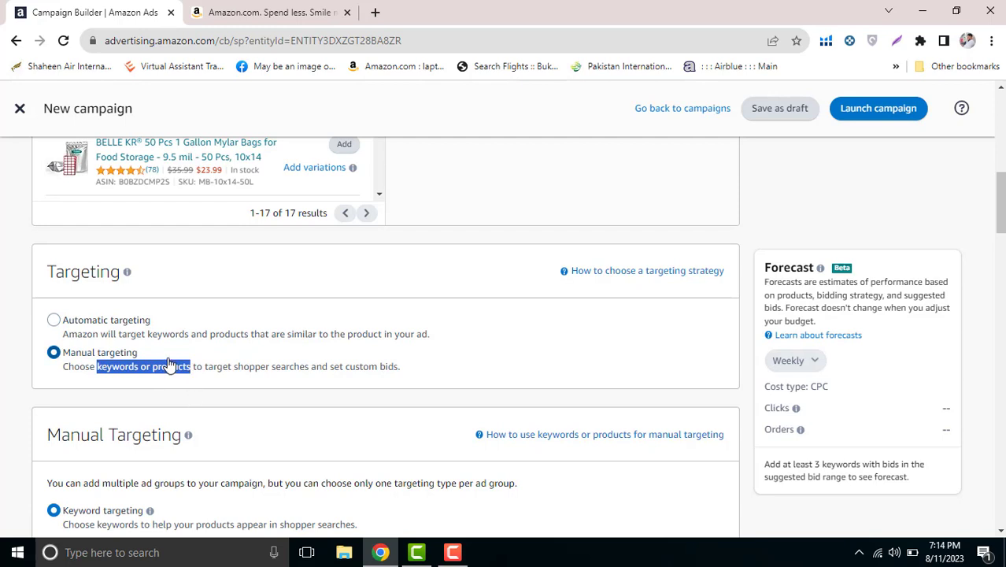
pyautogui.moveTo(211, 334); pyautogui.dragTo(266, 346)
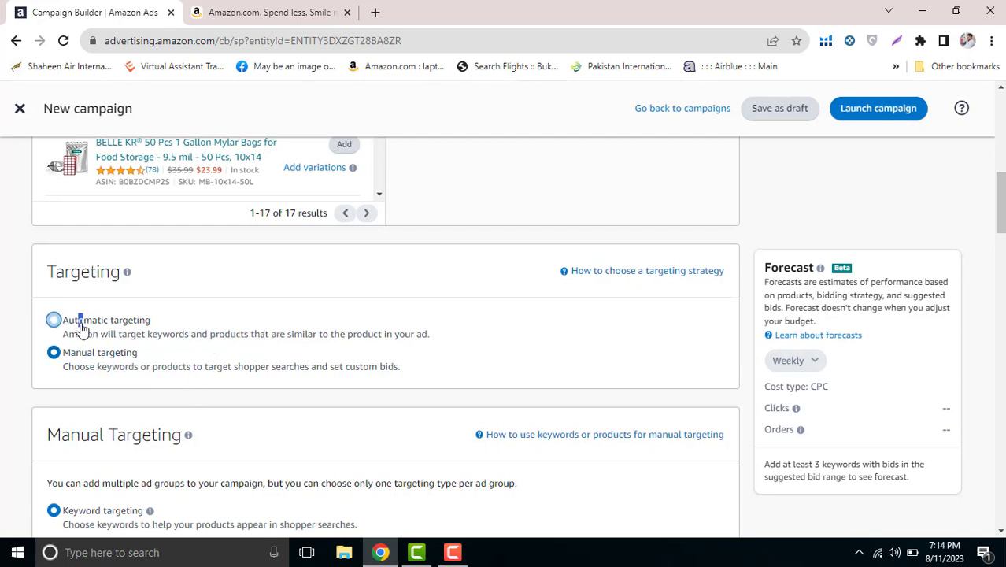
pyautogui.click(53, 320)
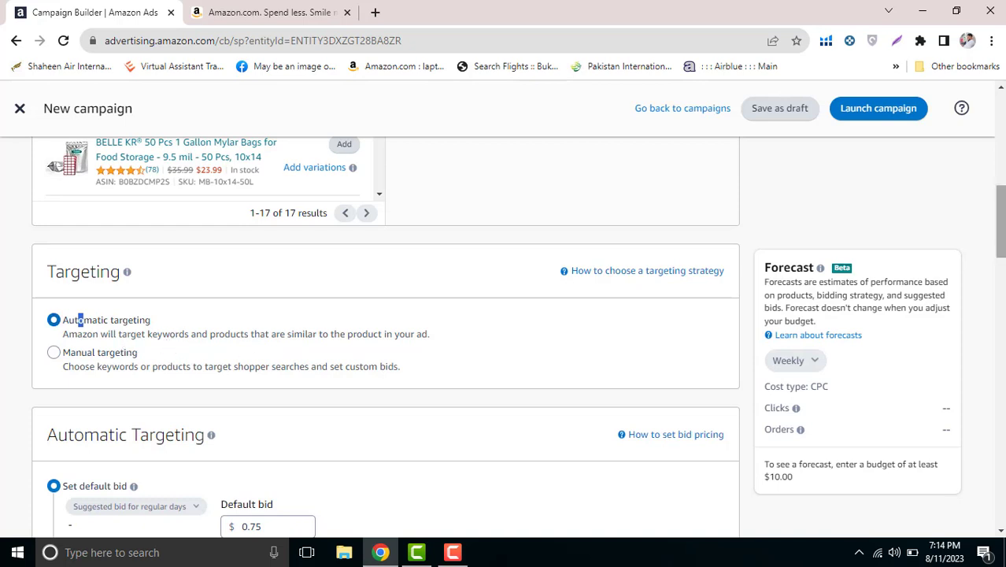
pyautogui.scroll(-1, 906, 291)
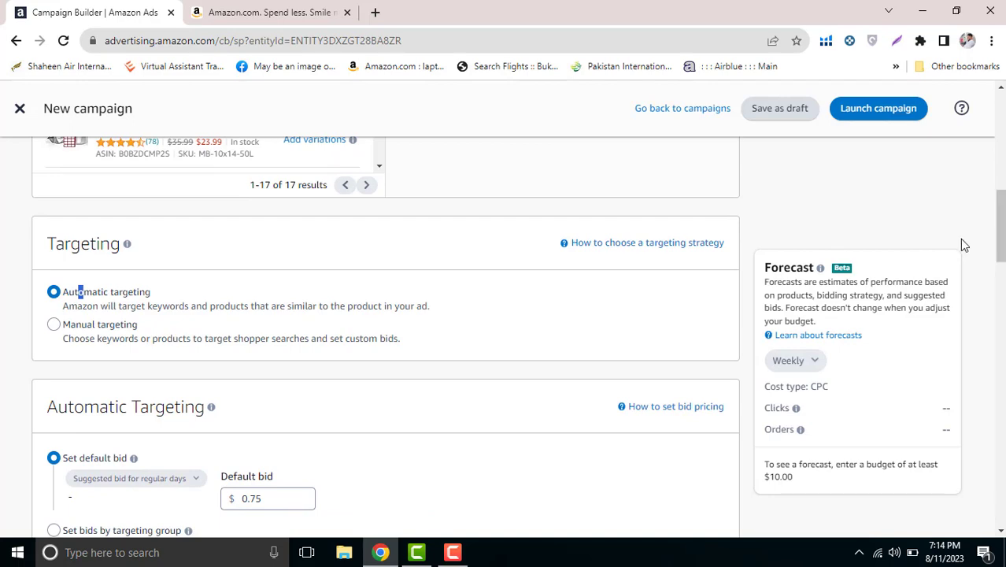
# Switch to the Amazon store site and search for DIAPER BAGS
pyautogui.click(235, 13)
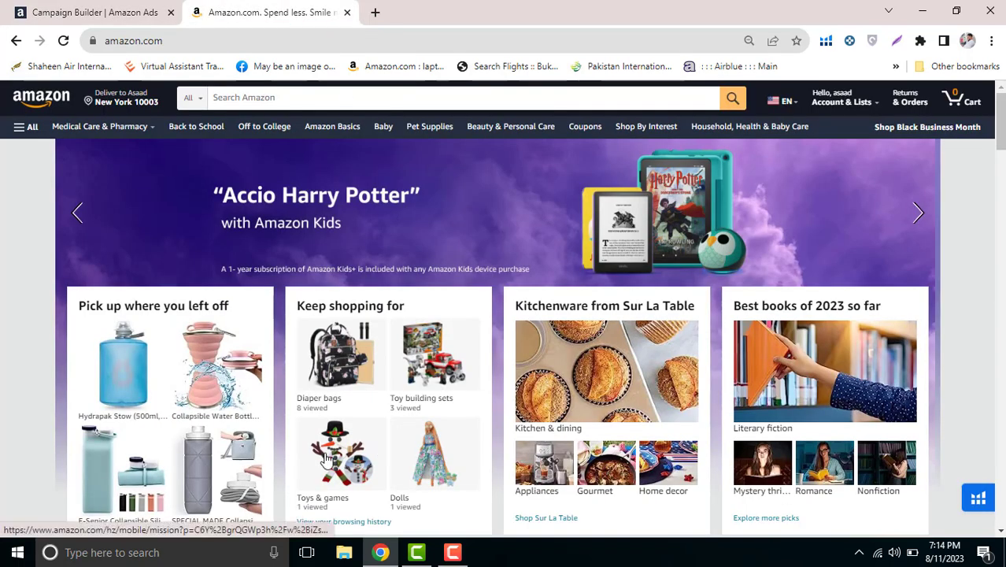
pyautogui.scroll(-1, 370, 446)
pyautogui.scroll(-1, 362, 461)
pyautogui.scroll(-1, 463, 466)
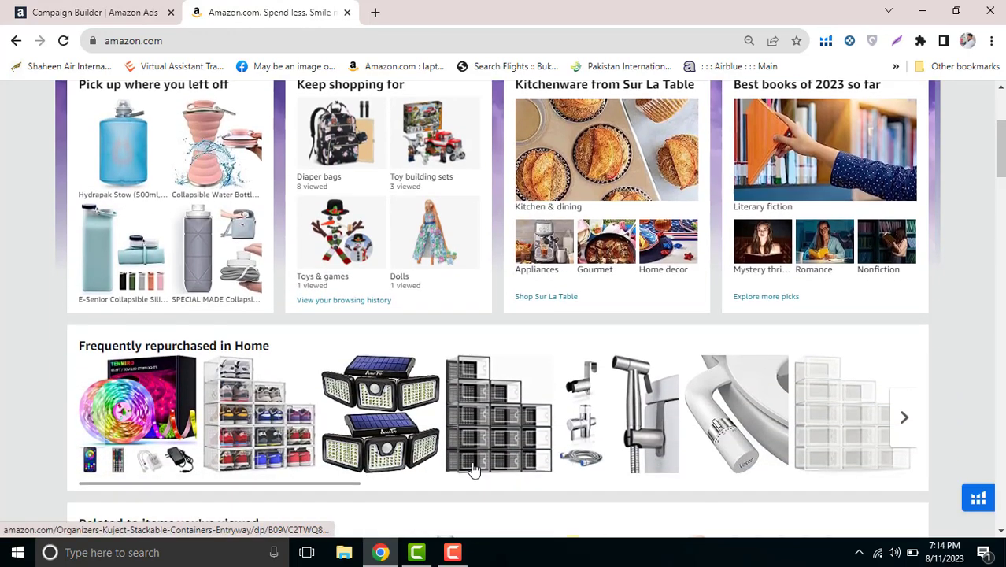
pyautogui.scroll(1, 465, 464)
pyautogui.scroll(2, 329, 191)
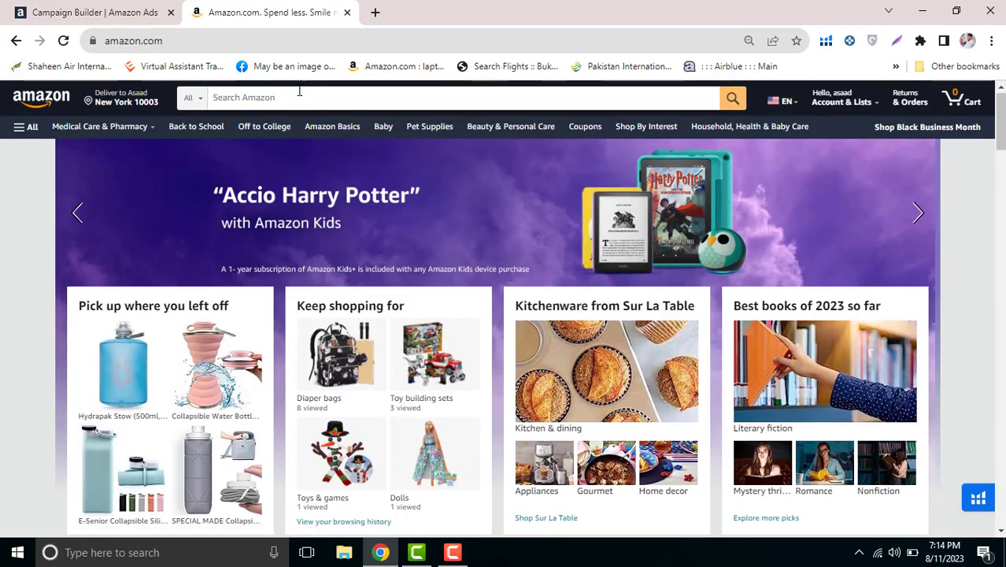
pyautogui.click(298, 96)
pyautogui.write('DIAPER BAGS')
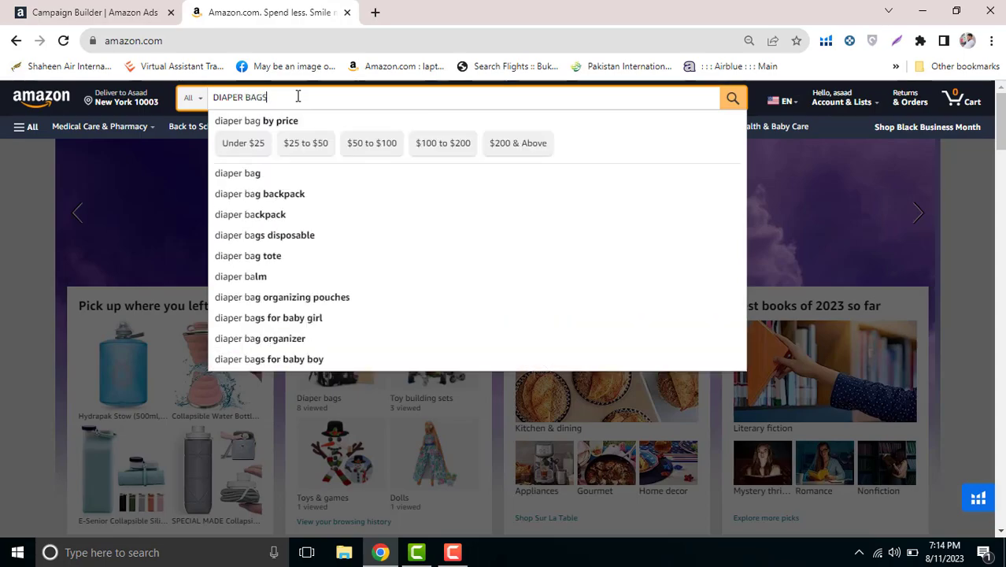
pyautogui.press('Return')
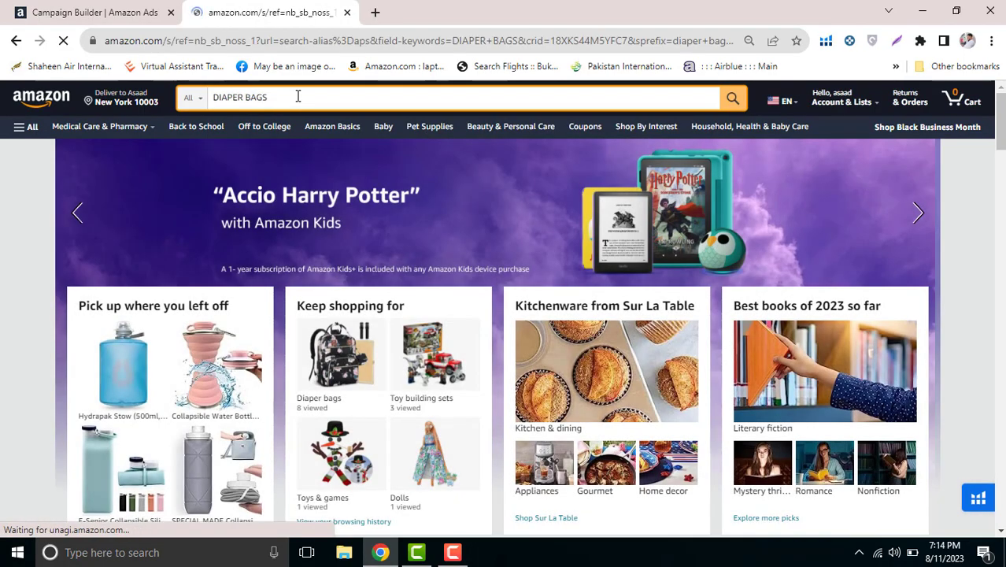
# Open the pink mommore Diaper Bag Small listing and browse the first four pages of its sponsored "4 stars and above" products
pyautogui.scroll(-5, 417, 327)
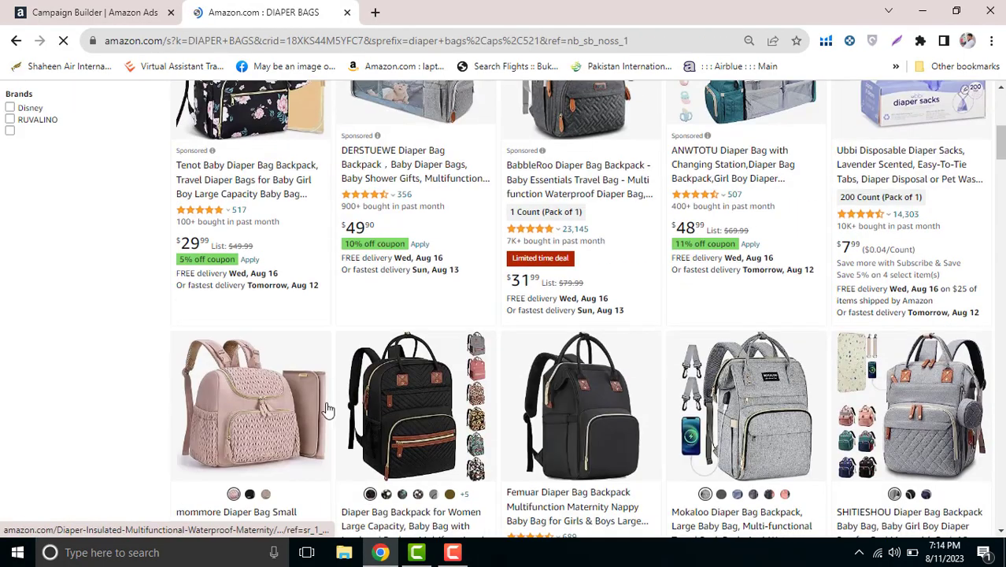
pyautogui.click(291, 384)
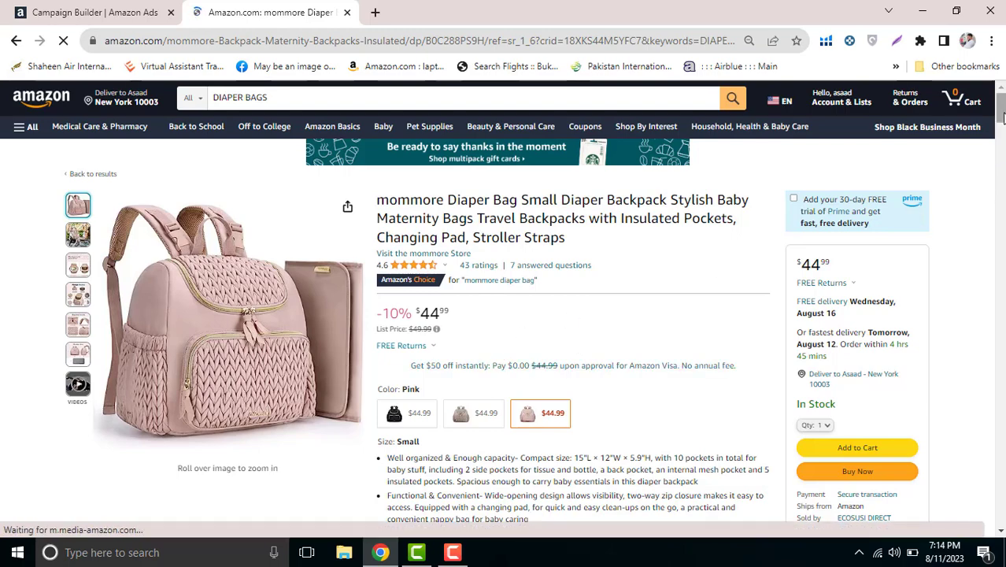
pyautogui.moveTo(1001, 110); pyautogui.dragTo(1001, 165)
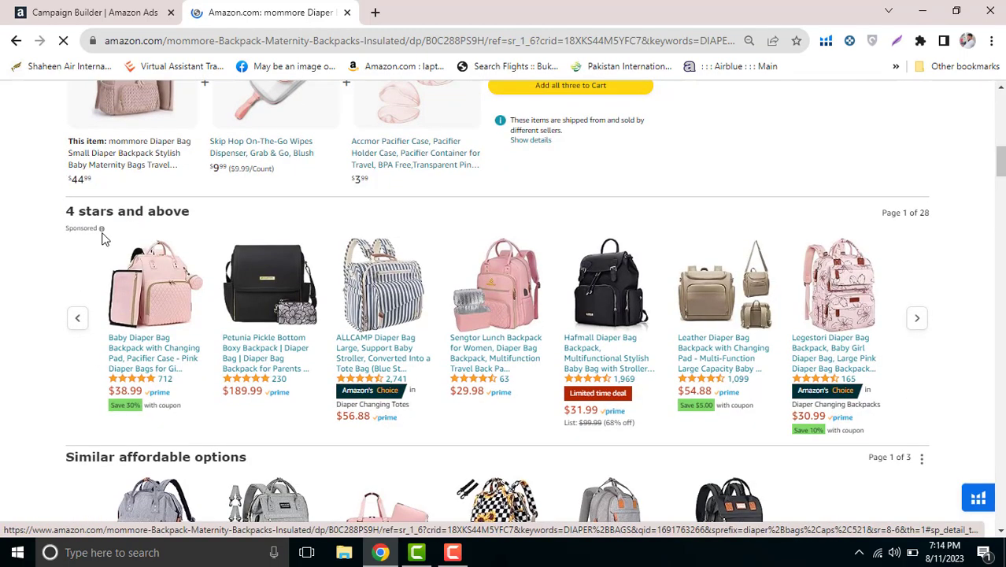
pyautogui.click(917, 320)
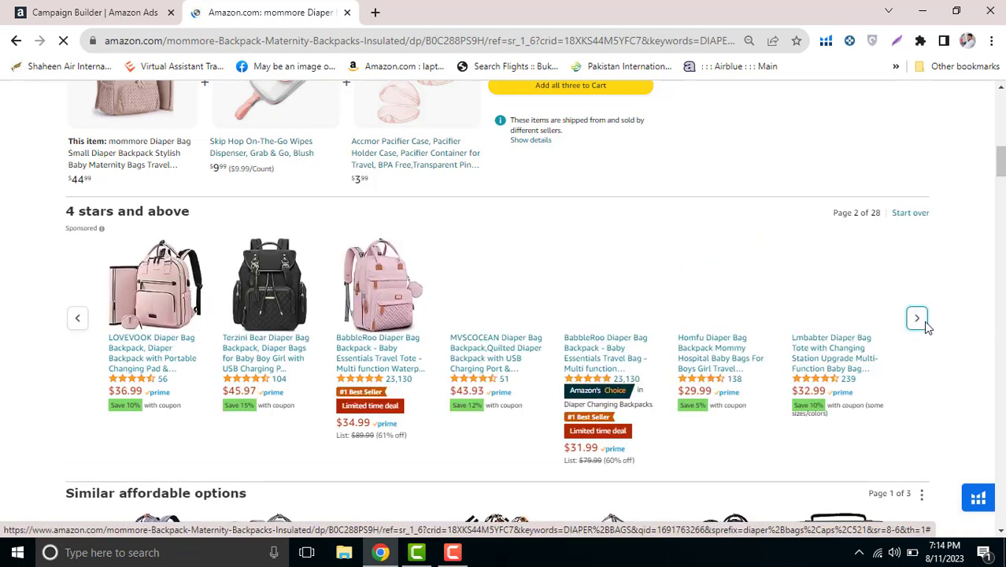
pyautogui.click(916, 320)
pyautogui.click(916, 319)
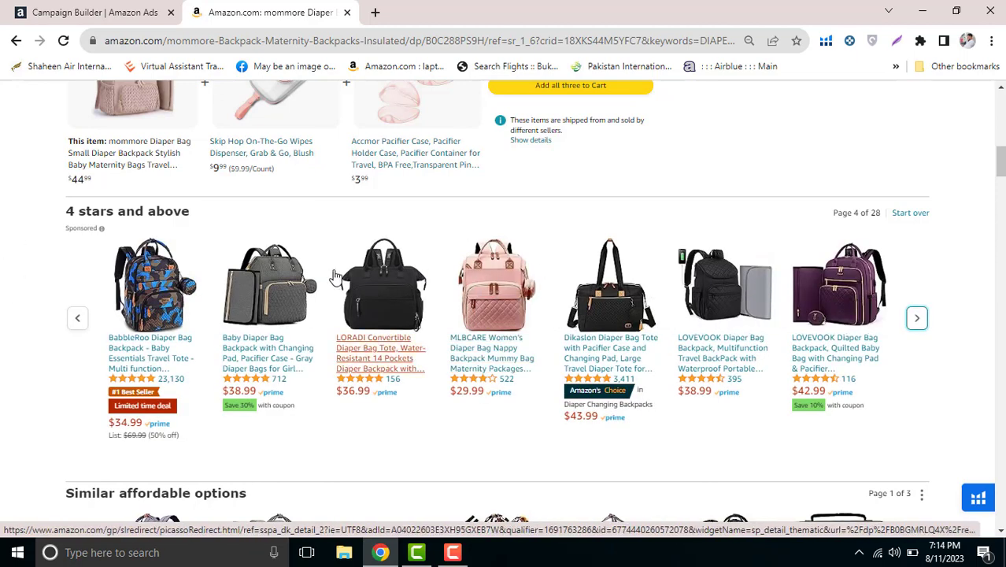
# Return to the Campaign Builder and preview Manual targeting by keywords or products, ending with Automatic targeting selected
pyautogui.click(139, 13)
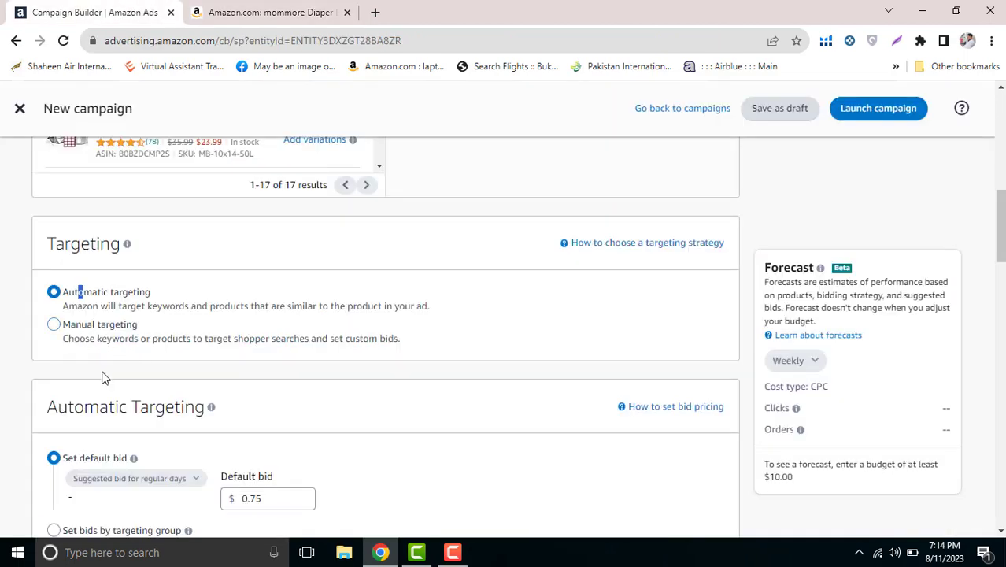
pyautogui.doubleClick(118, 346)
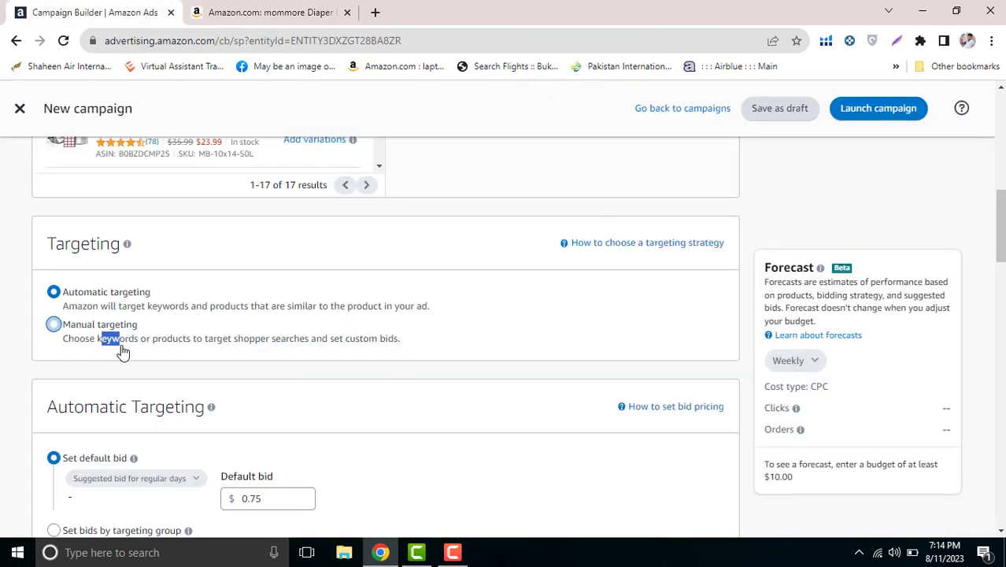
pyautogui.doubleClick(168, 346)
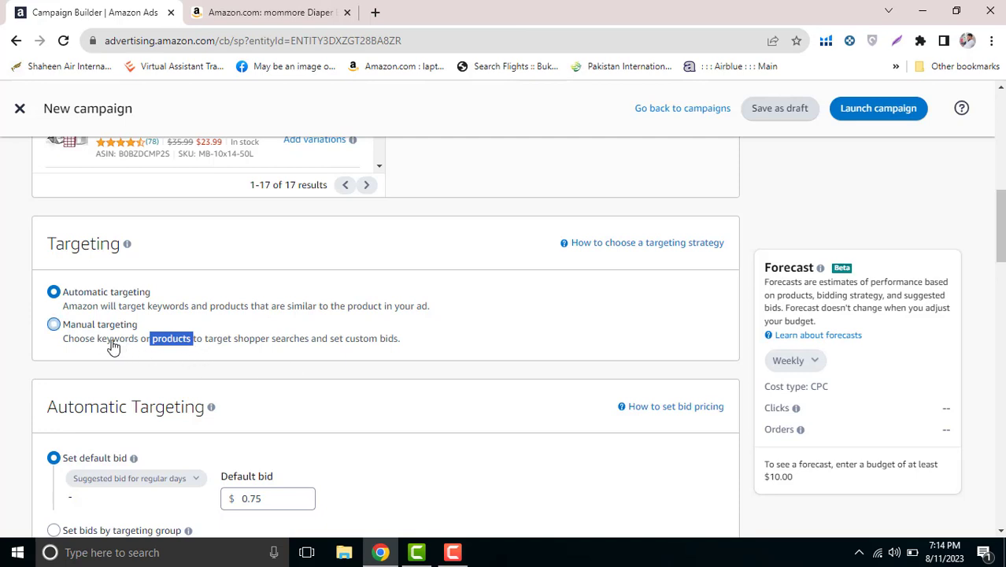
pyautogui.click(90, 293)
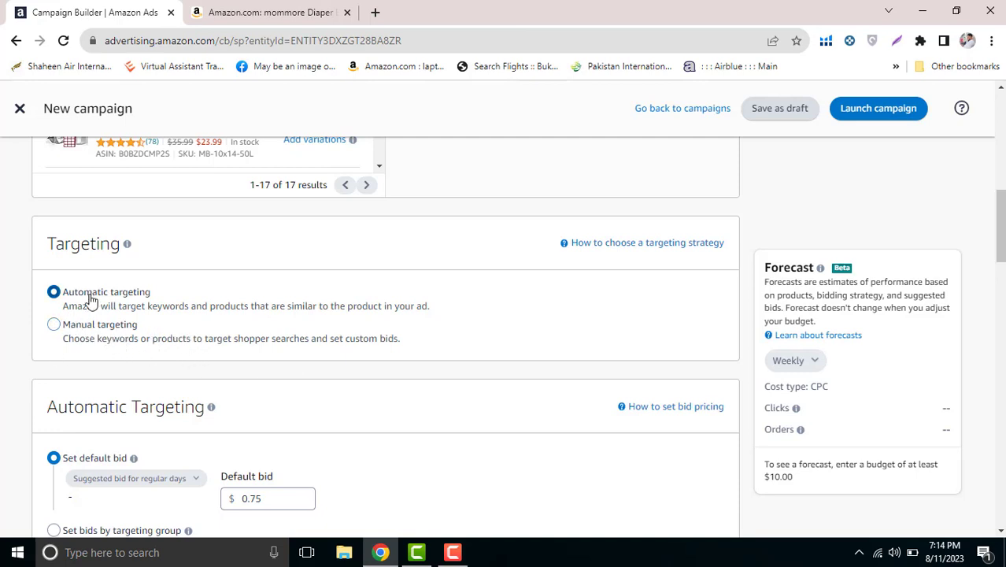
pyautogui.click(54, 327)
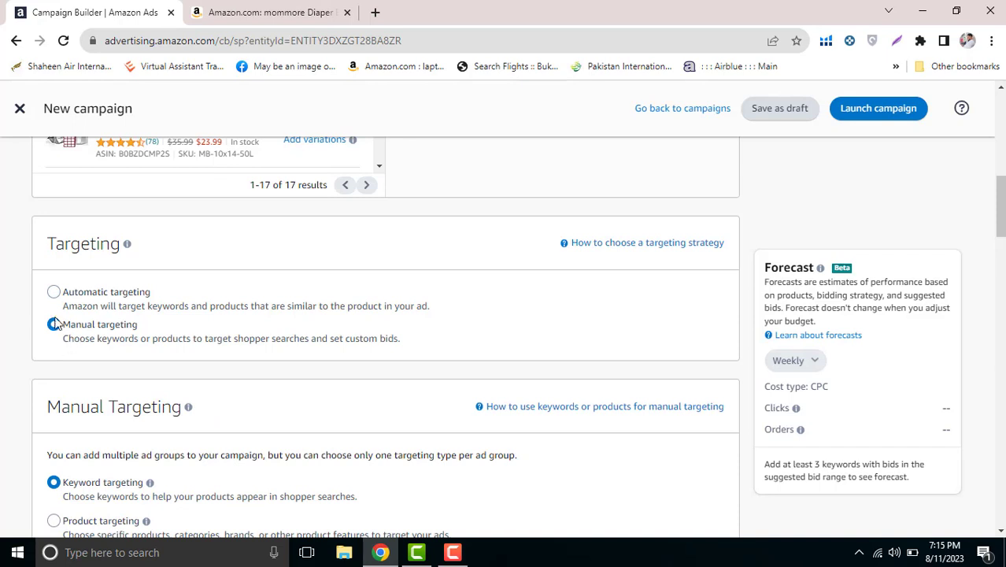
pyautogui.click(53, 293)
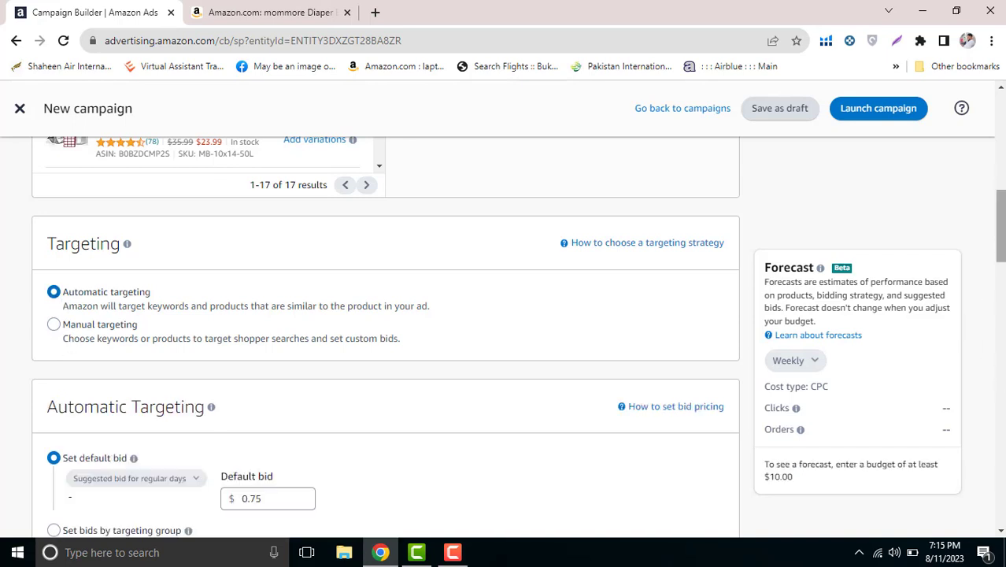
# Set the default bid for Automatic Targeting to $1.00
pyautogui.scroll(-3, 411, 274)
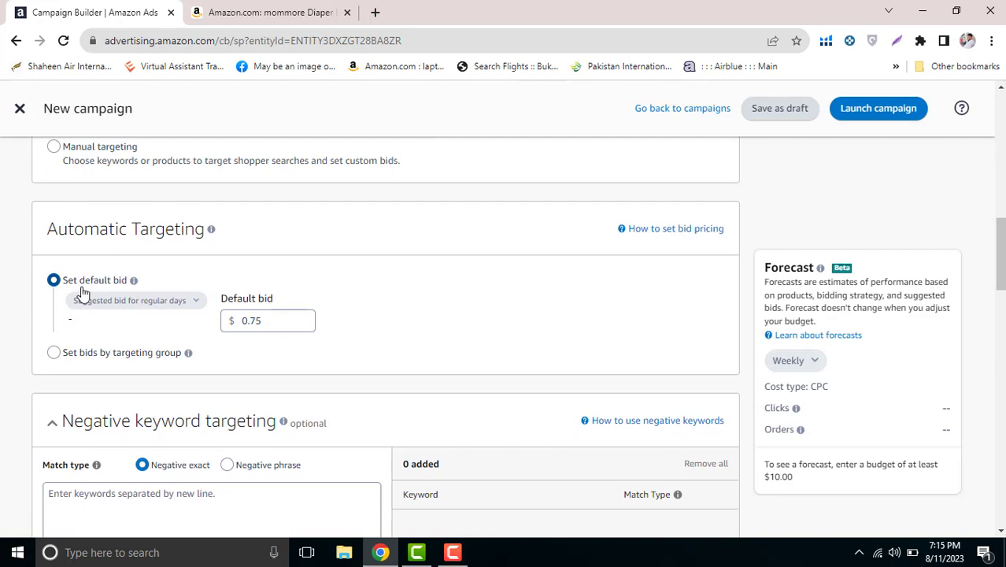
pyautogui.doubleClick(271, 321)
pyautogui.write('1')
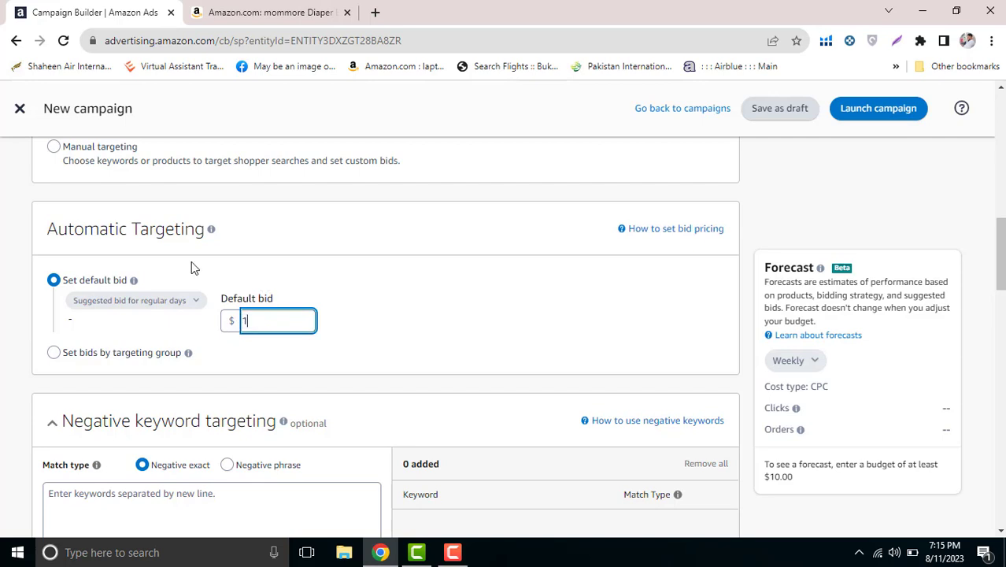
pyautogui.click(708, 351)
pyautogui.scroll(3, 756, 446)
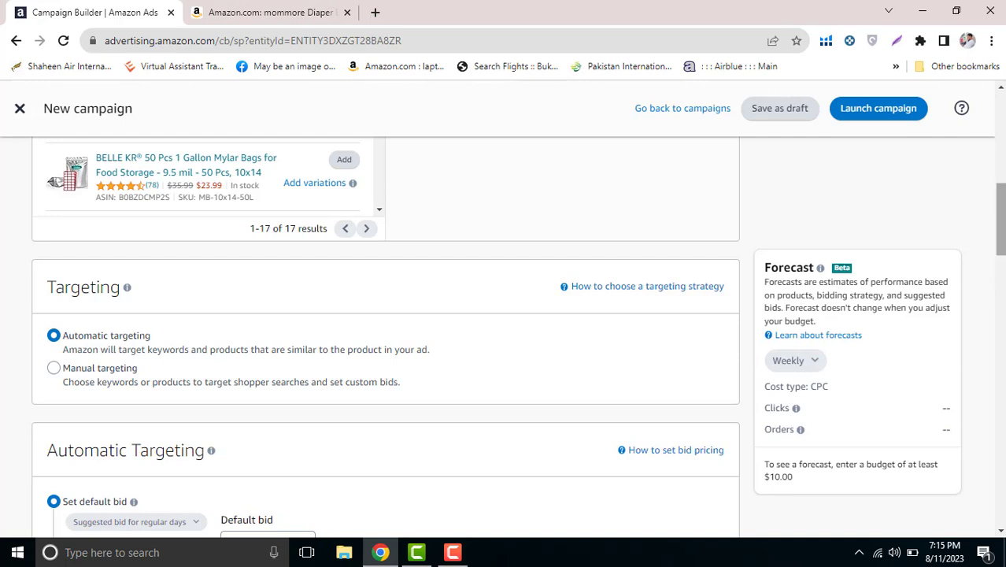
pyautogui.moveTo(1000, 233); pyautogui.dragTo(1000, 261)
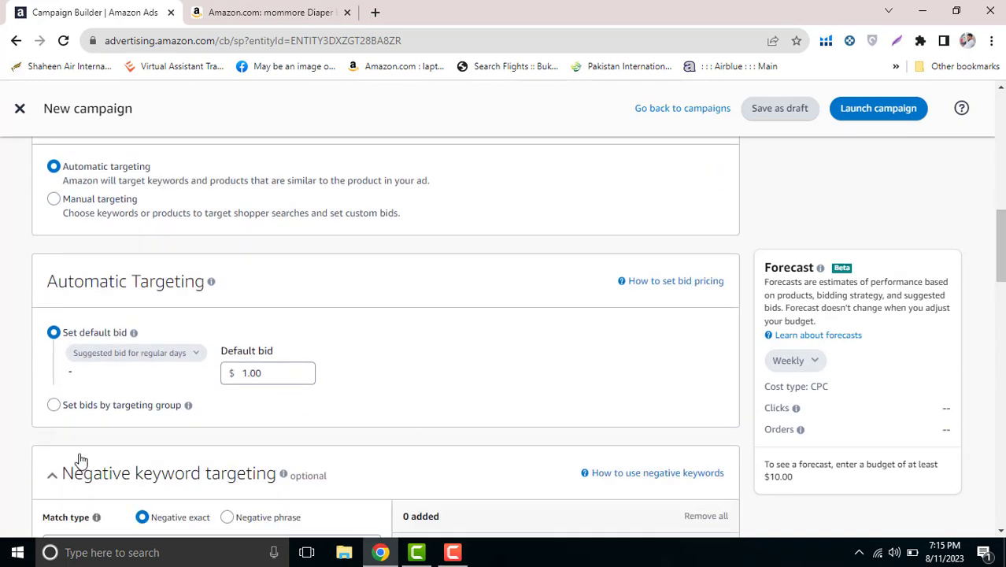
pyautogui.click(263, 373)
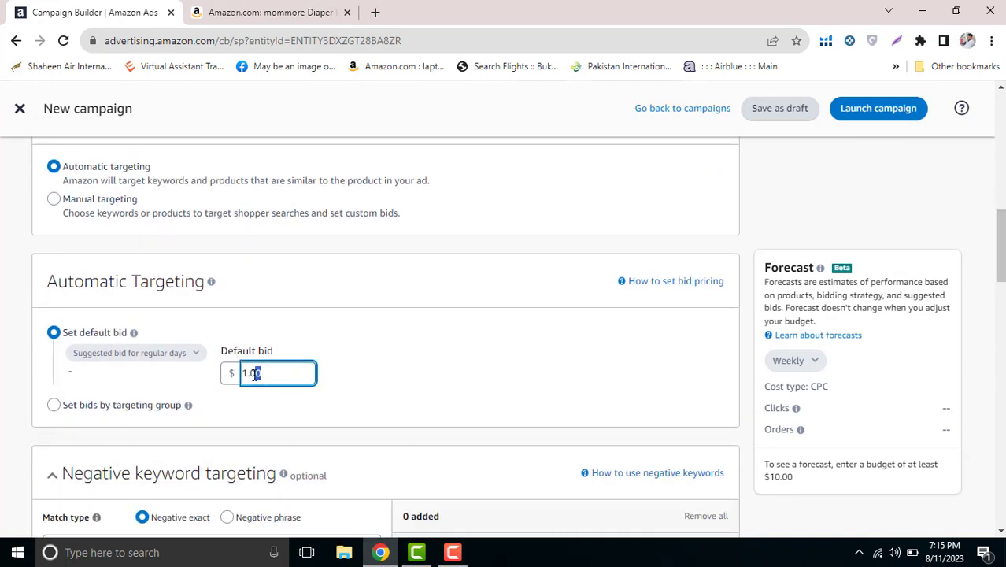
pyautogui.moveTo(256, 374); pyautogui.dragTo(242, 378)
pyautogui.click(263, 374)
pyautogui.moveTo(276, 376); pyautogui.dragTo(233, 376)
pyautogui.click(374, 365)
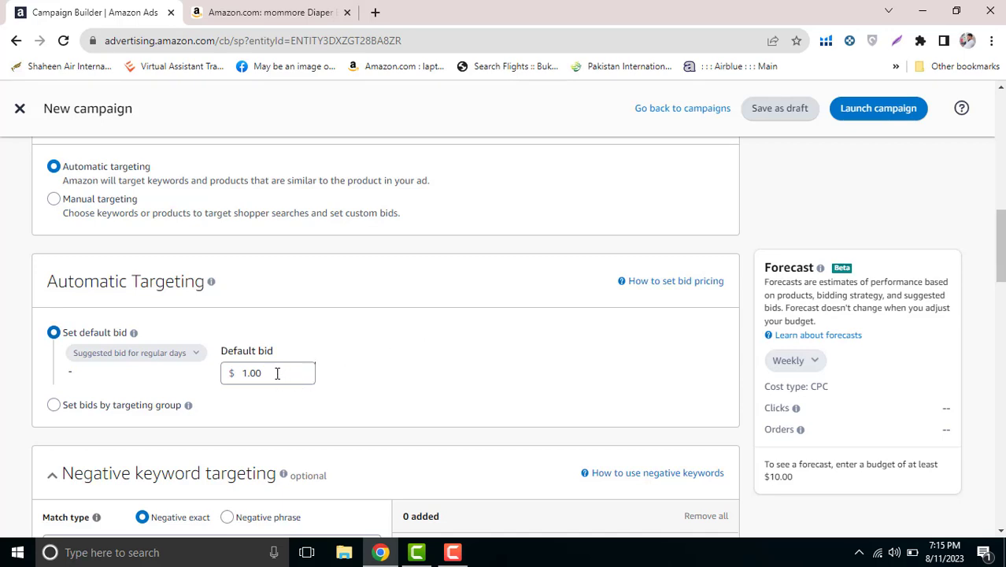
pyautogui.moveTo(278, 373); pyautogui.dragTo(235, 375)
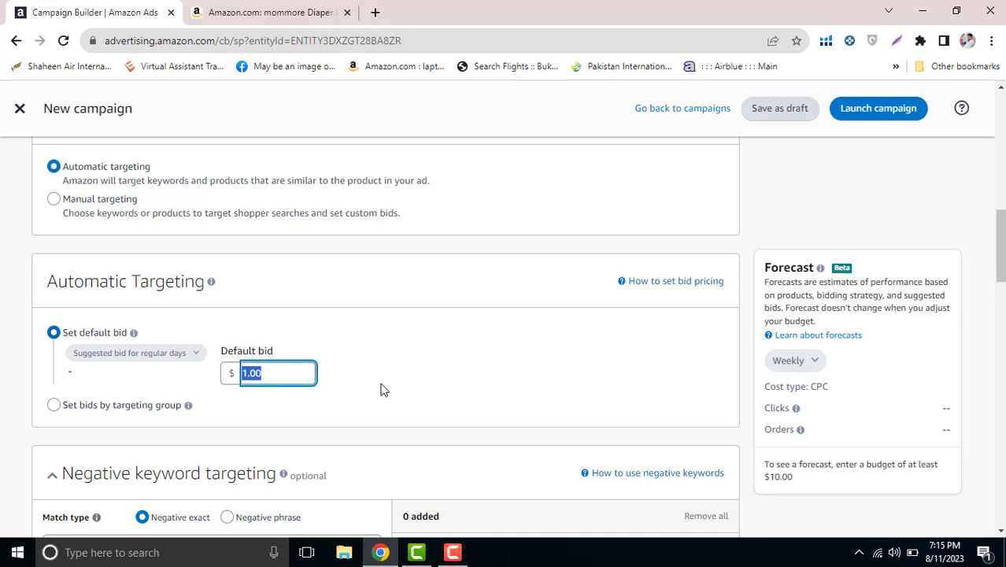
pyautogui.click(284, 376)
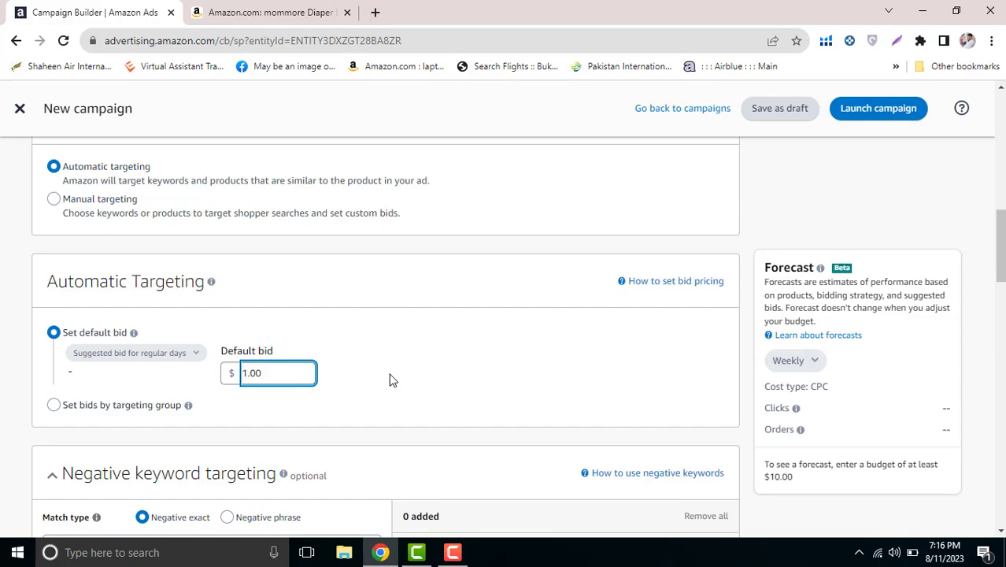
# Reload the DIAPER BAGS search on Amazon and examine the sponsored listings in the results alongside the campaign's default bid
pyautogui.click(252, 12)
pyautogui.scroll(10, 602, 371)
pyautogui.scroll(2, 596, 391)
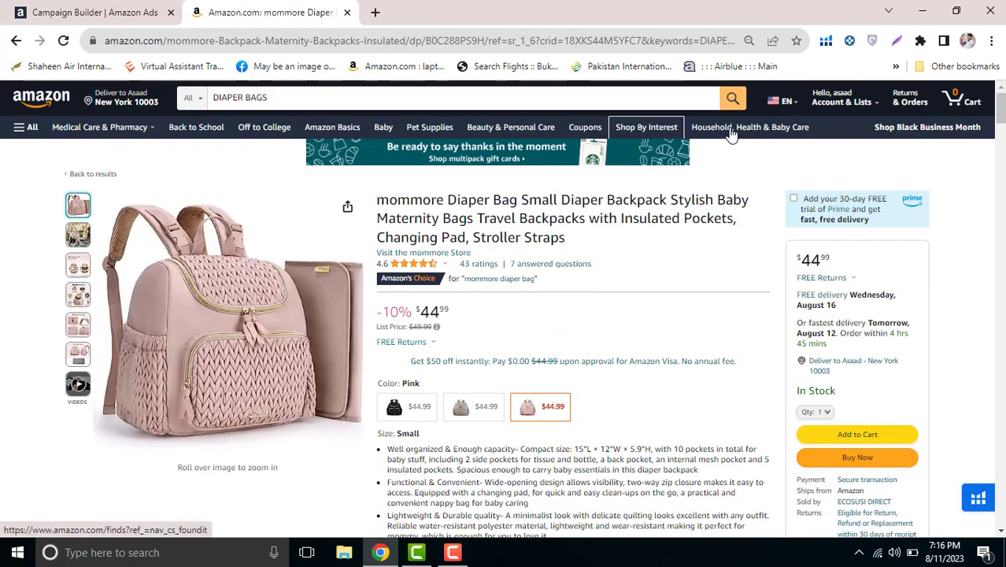
pyautogui.click(733, 97)
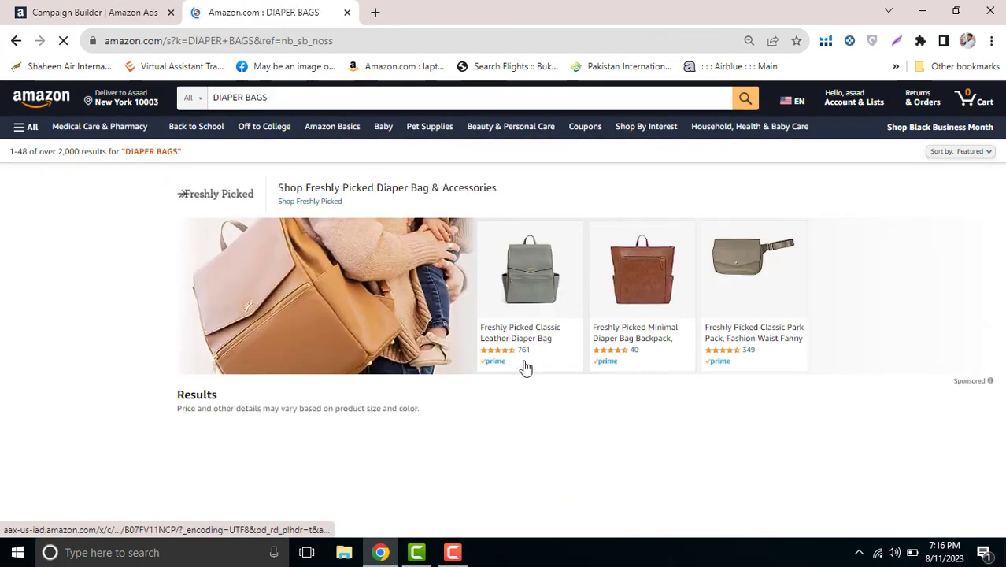
pyautogui.click(63, 12)
pyautogui.doubleClick(270, 381)
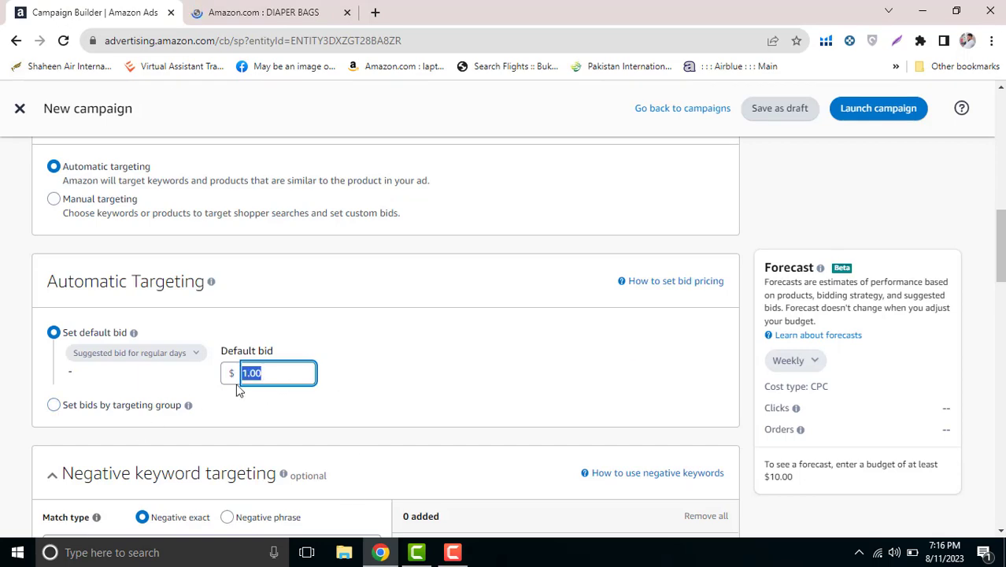
pyautogui.click(236, 22)
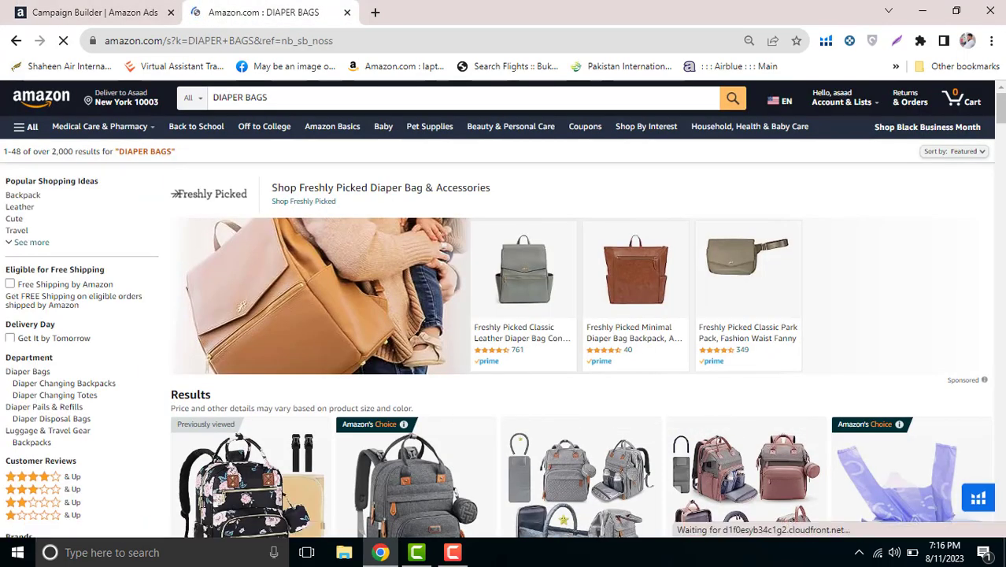
pyautogui.scroll(-3, 126, 347)
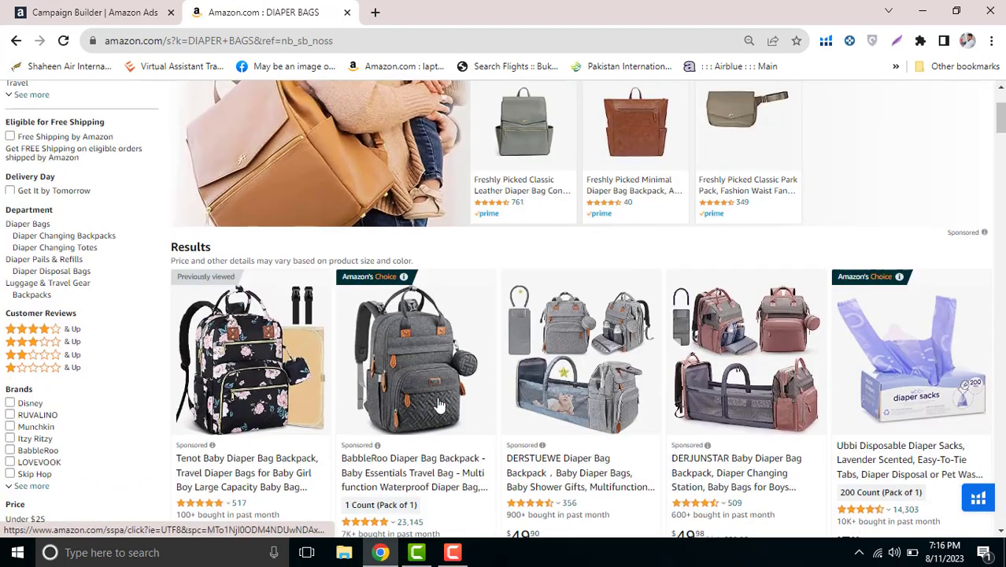
pyautogui.scroll(-2, 565, 324)
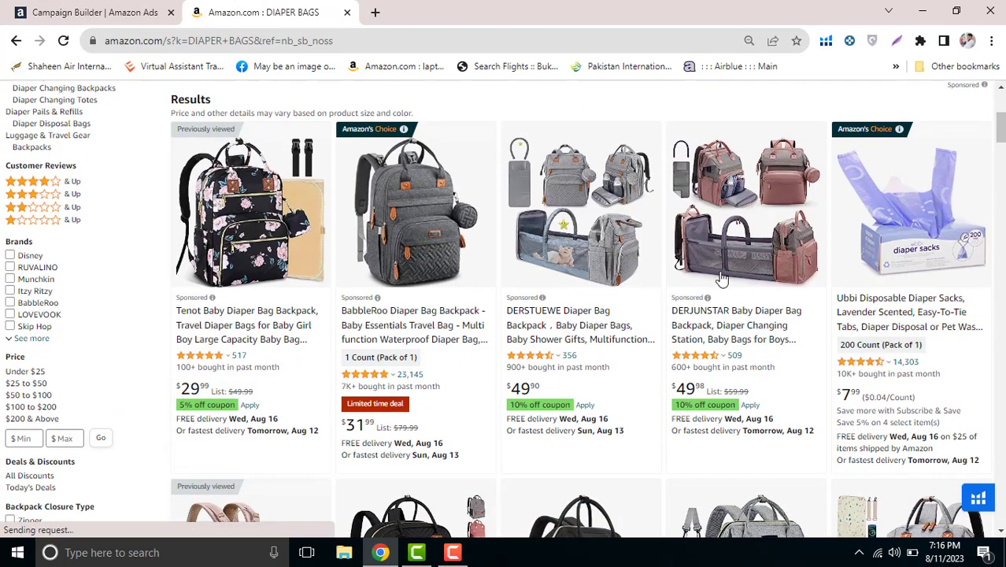
# Return to the Campaign Builder and set the Automatic Targeting default bid to $0.75
pyautogui.click(48, 12)
pyautogui.click(460, 373)
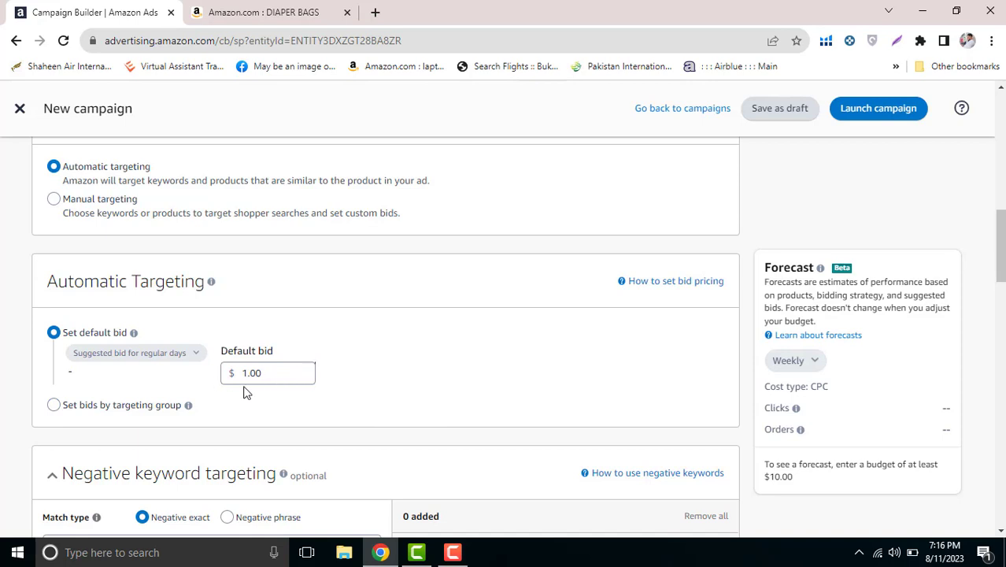
pyautogui.moveTo(263, 371); pyautogui.dragTo(241, 373)
pyautogui.write('0.75')
pyautogui.press('Tab')
# Recheck the sponsored diaper bag listings on Amazon, and go back to review the campaign's default bid setting
pyautogui.click(255, 16)
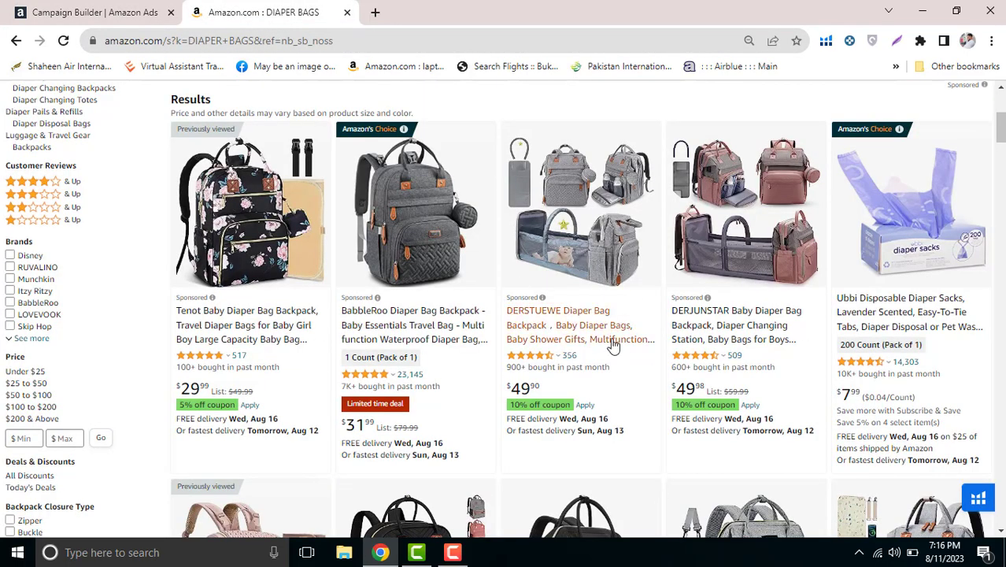
pyautogui.click(119, 12)
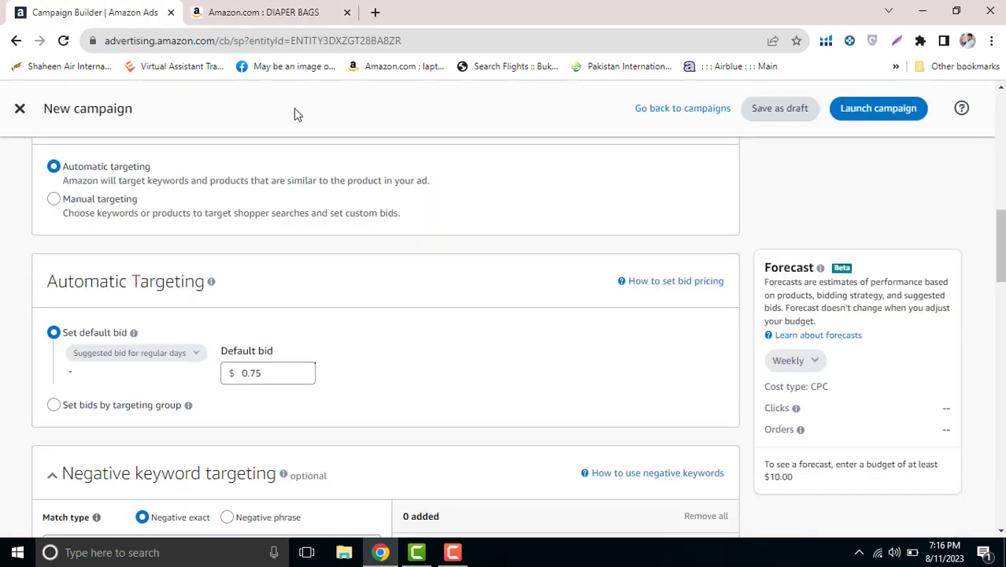
pyautogui.moveTo(266, 375); pyautogui.dragTo(248, 374)
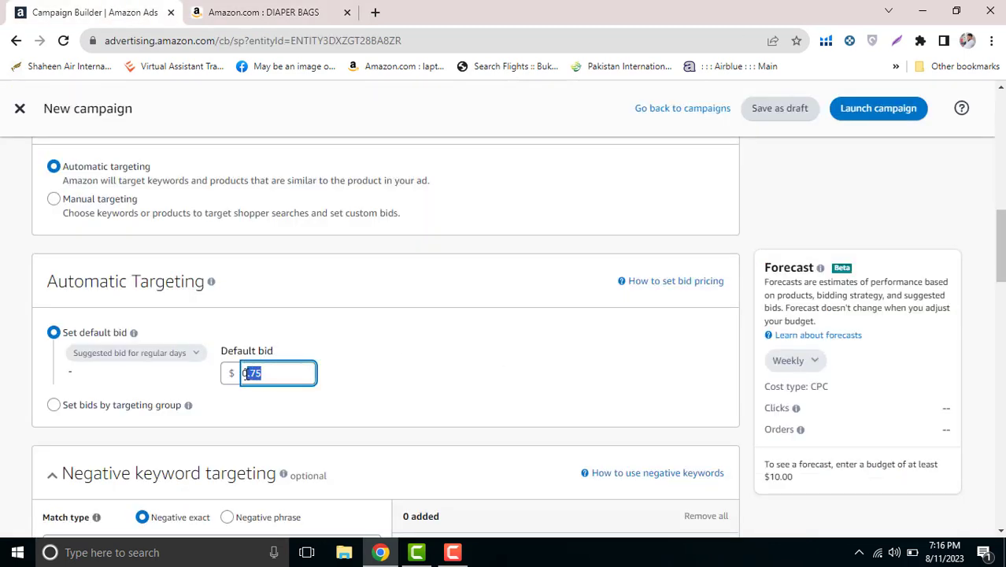
pyautogui.click(509, 370)
pyautogui.scroll(-1, 532, 368)
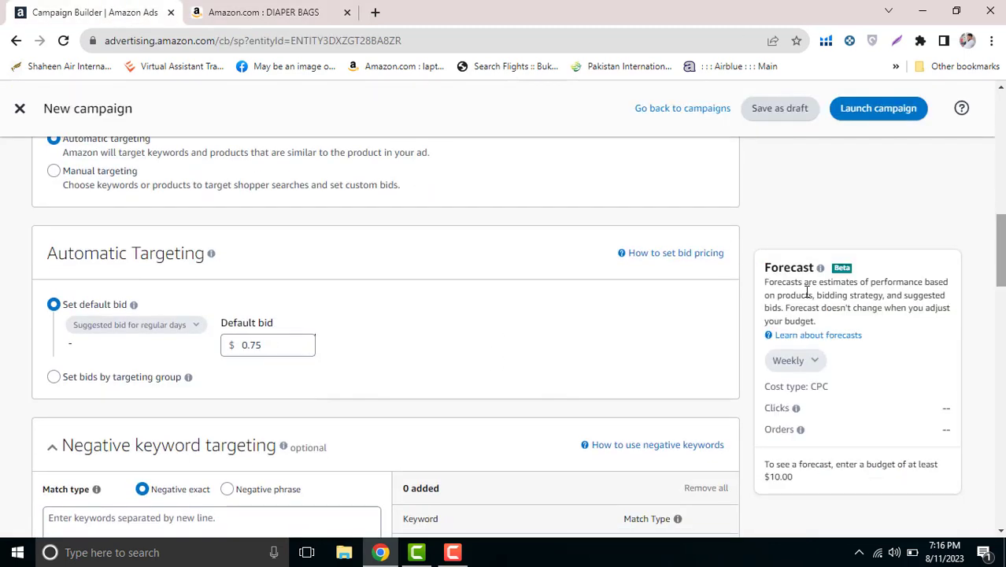
pyautogui.click(53, 378)
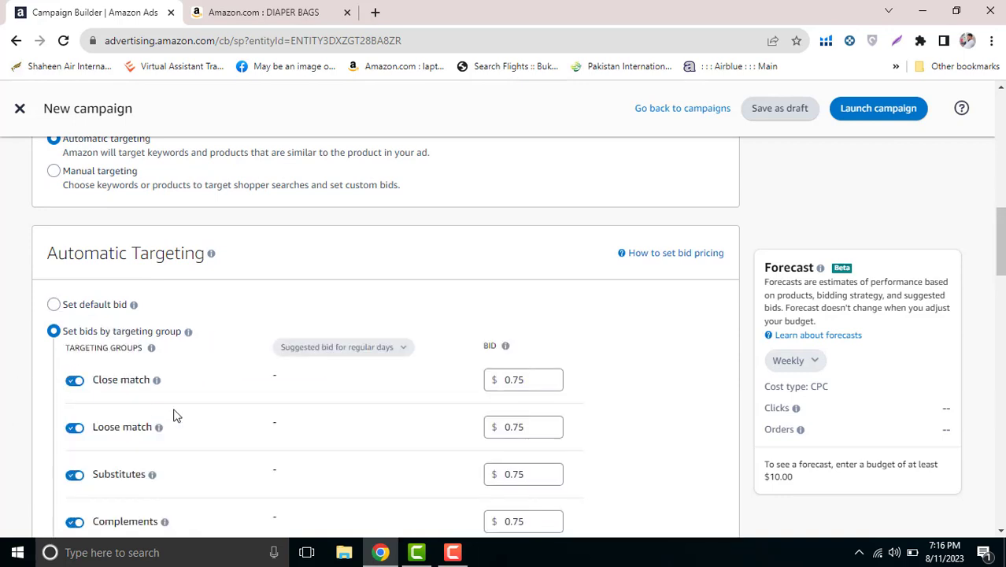
pyautogui.scroll(-2, 987, 254)
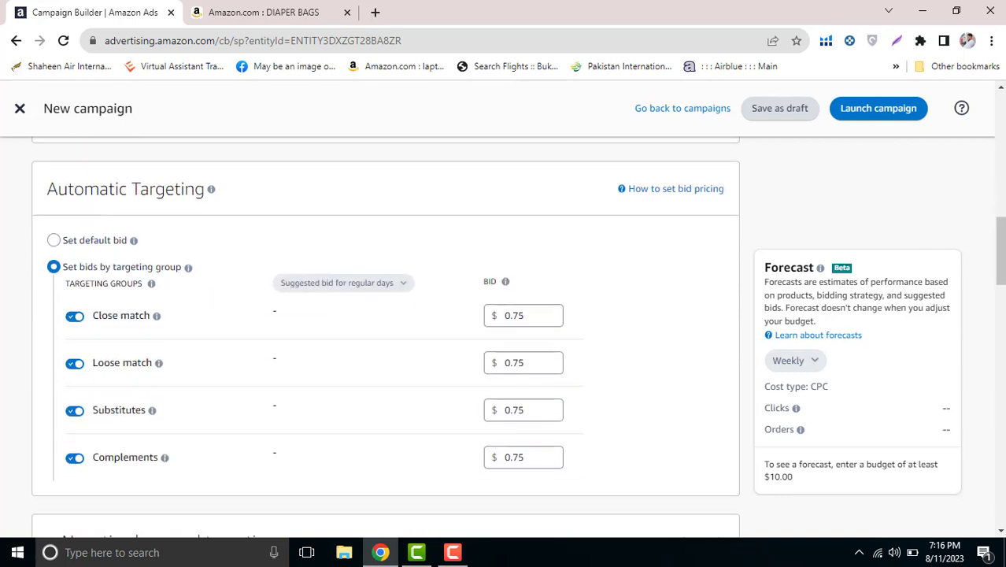
pyautogui.click(53, 240)
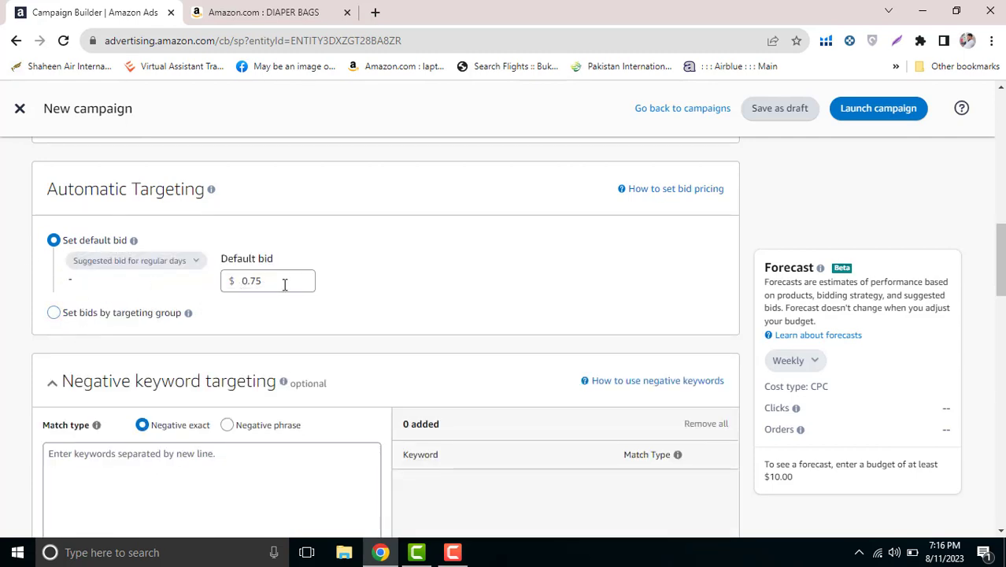
pyautogui.moveTo(282, 282); pyautogui.dragTo(244, 285)
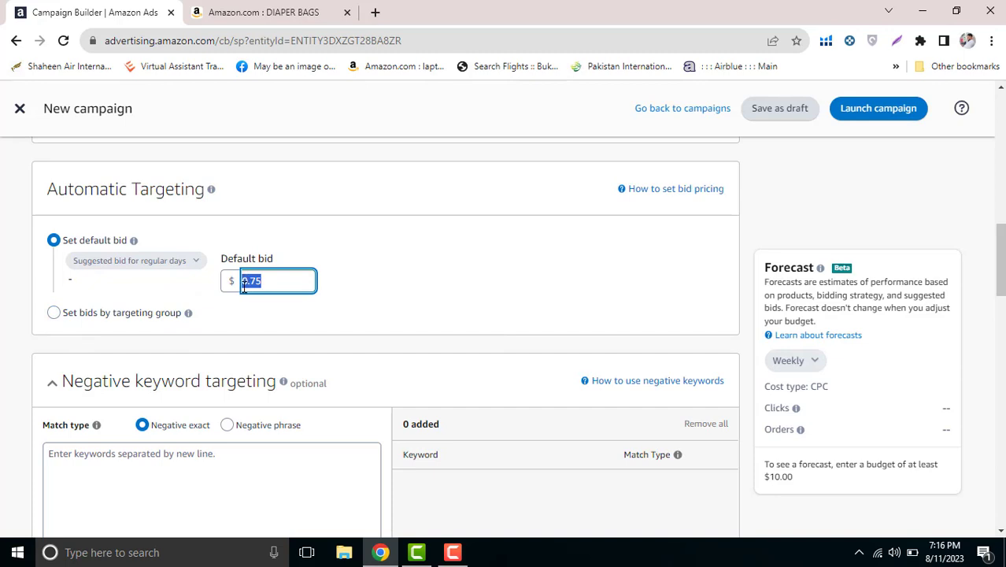
pyautogui.scroll(-1, 1004, 274)
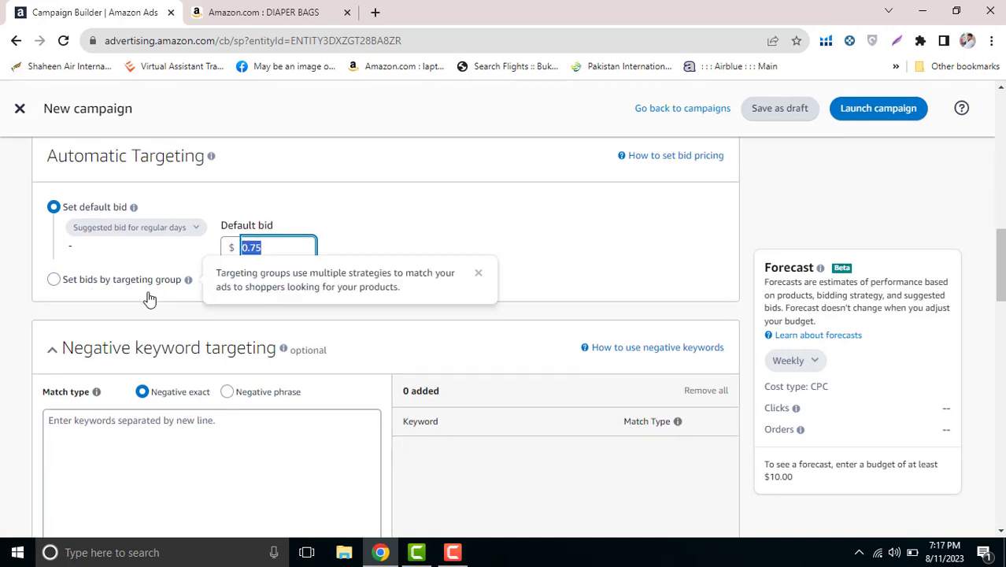
# Switch Automatic Targeting to bids by targeting group and set the Close match bid to $0.85
pyautogui.click(55, 281)
pyautogui.scroll(-1, 718, 348)
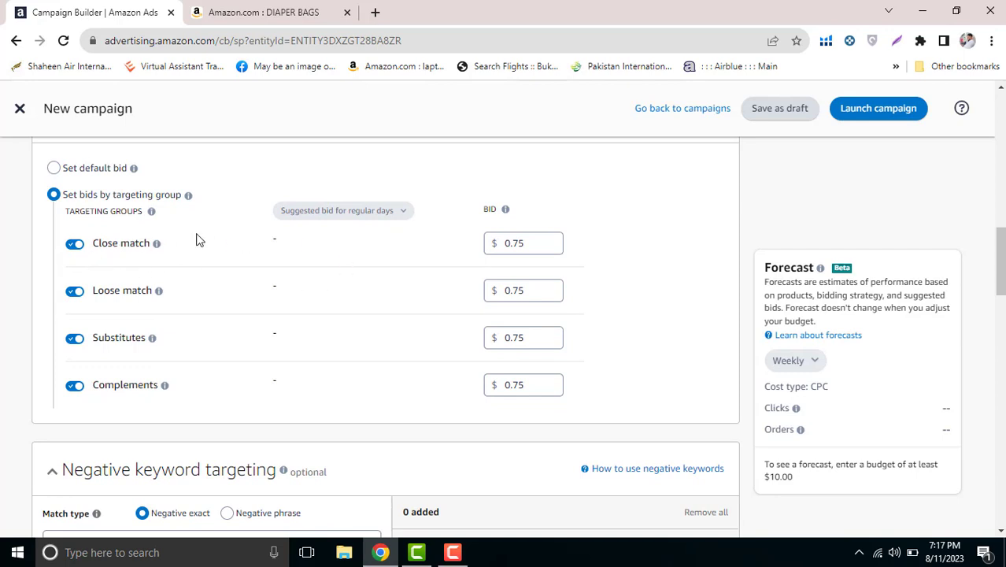
pyautogui.moveTo(93, 250); pyautogui.dragTo(154, 259)
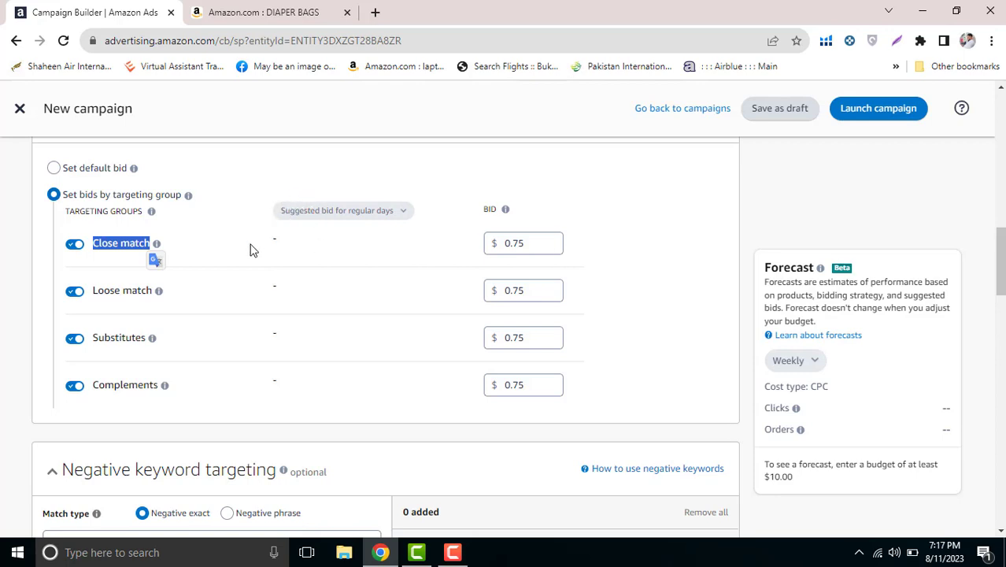
pyautogui.moveTo(218, 253)
pyautogui.doubleClick(517, 243)
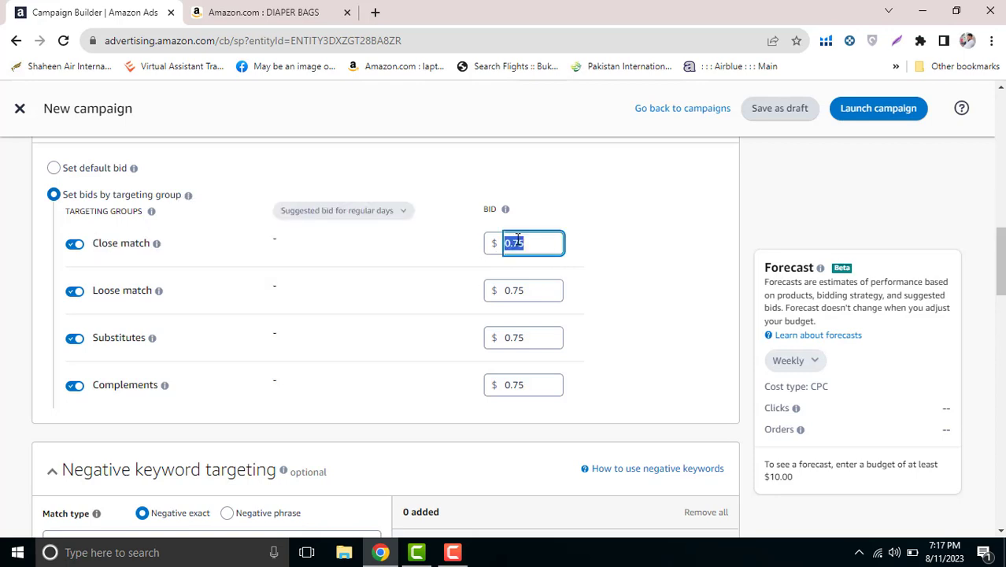
pyautogui.write('0')
pyautogui.click(685, 290)
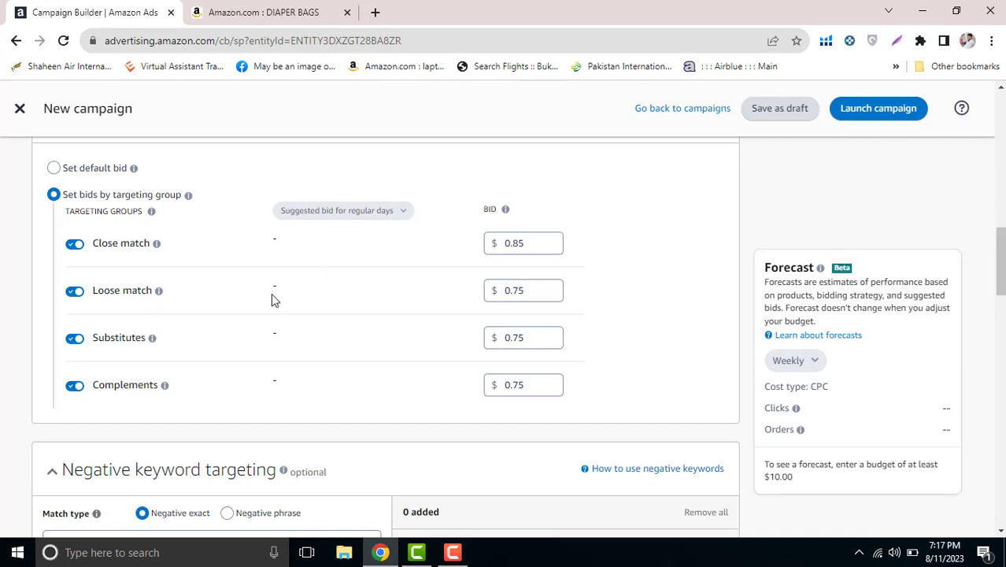
# Look over the DIAPER BAGS search results on Amazon, and return to the Campaign Builder
pyautogui.click(263, 9)
pyautogui.scroll(5, 356, 140)
pyautogui.click(32, 9)
# Set the targeting group bids to $0.50 for Loose match, $0.50 for Substitutes and $0.30 for Complements
pyautogui.doubleClick(521, 292)
pyautogui.write('0')
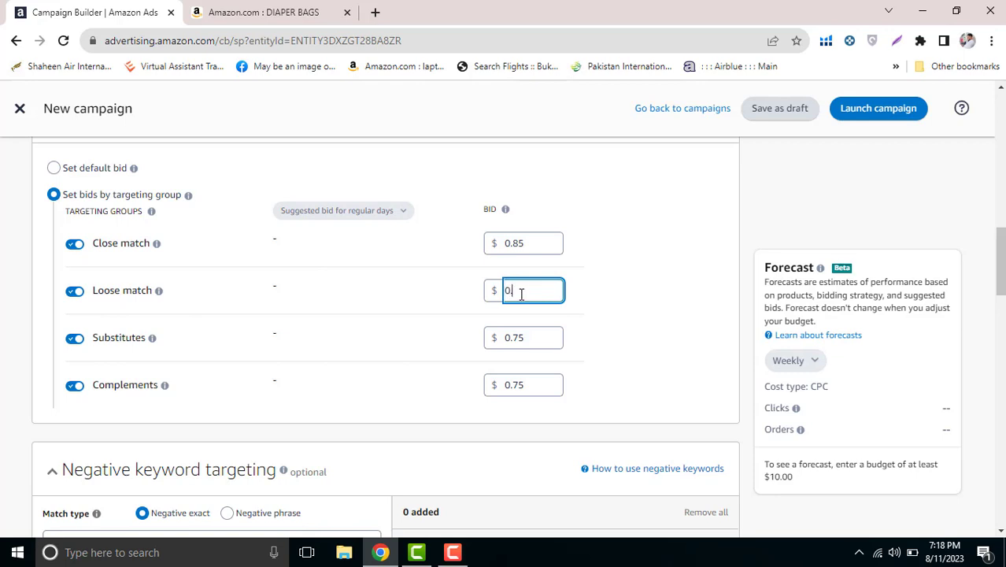
pyautogui.write('.50')
pyautogui.doubleClick(530, 340)
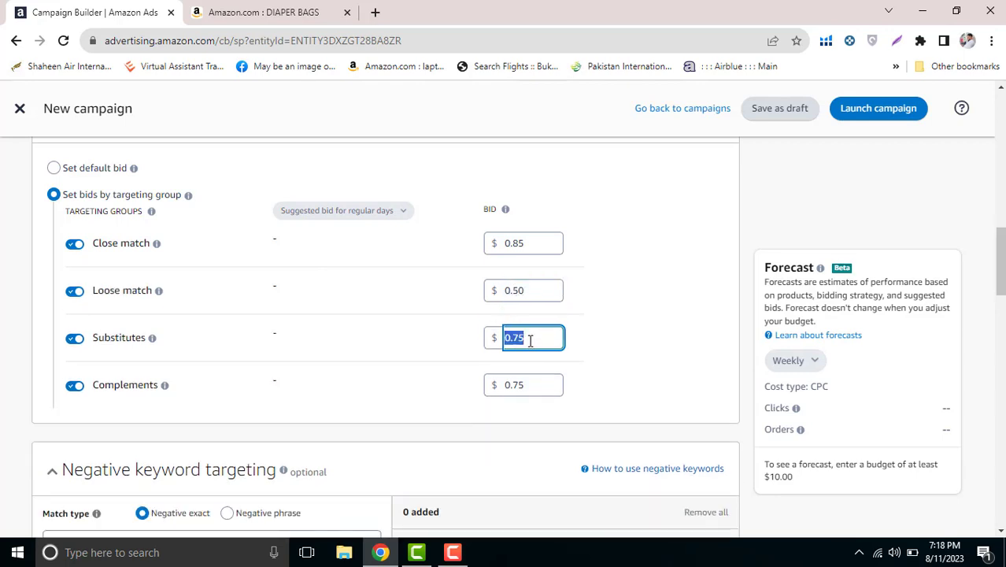
pyautogui.write('0')
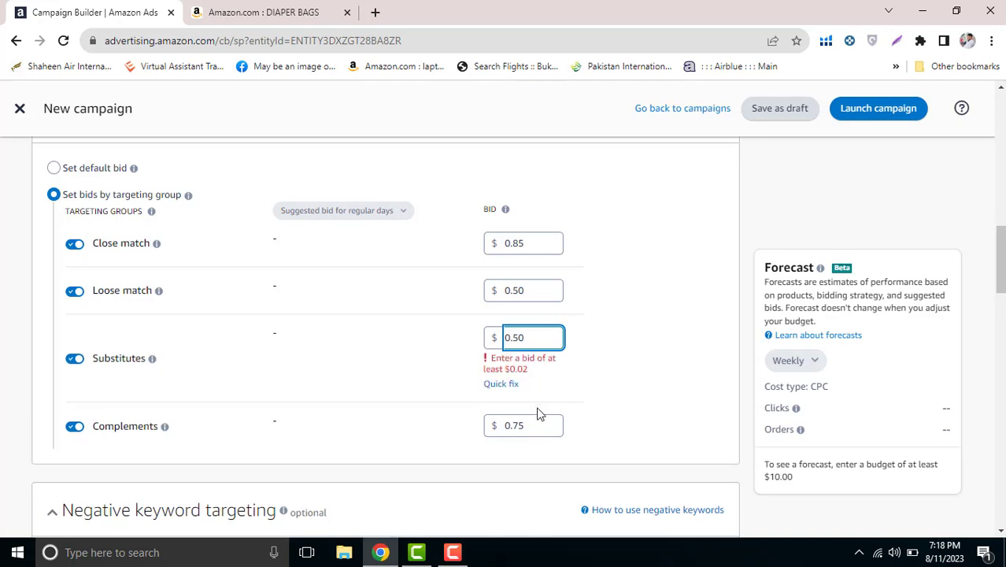
pyautogui.doubleClick(532, 383)
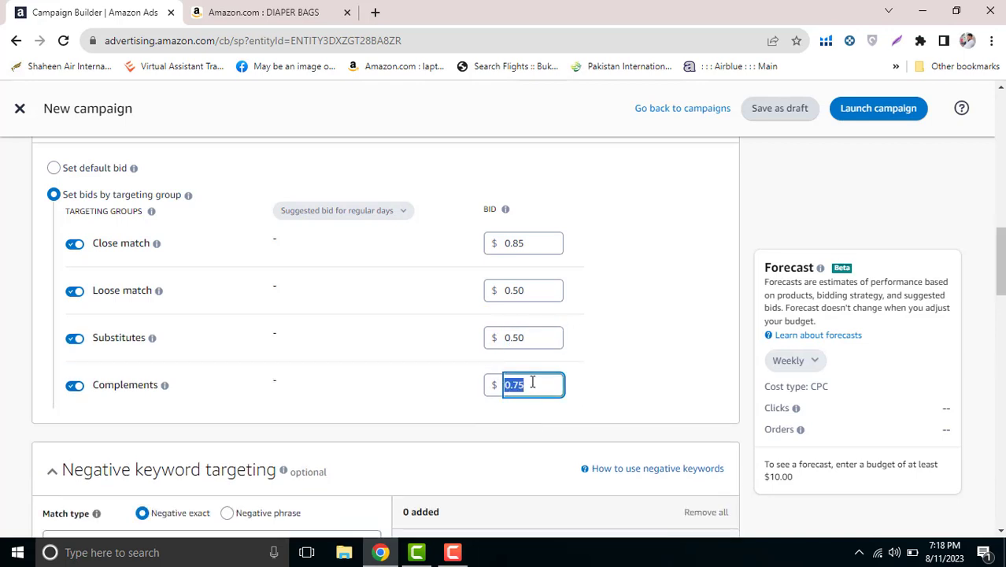
pyautogui.write('0')
# Set the Loose match and Substitutes bids to $0.30 each, and the Close match bid to $0.90
pyautogui.moveTo(520, 291); pyautogui.dragTo(558, 252)
pyautogui.write('3')
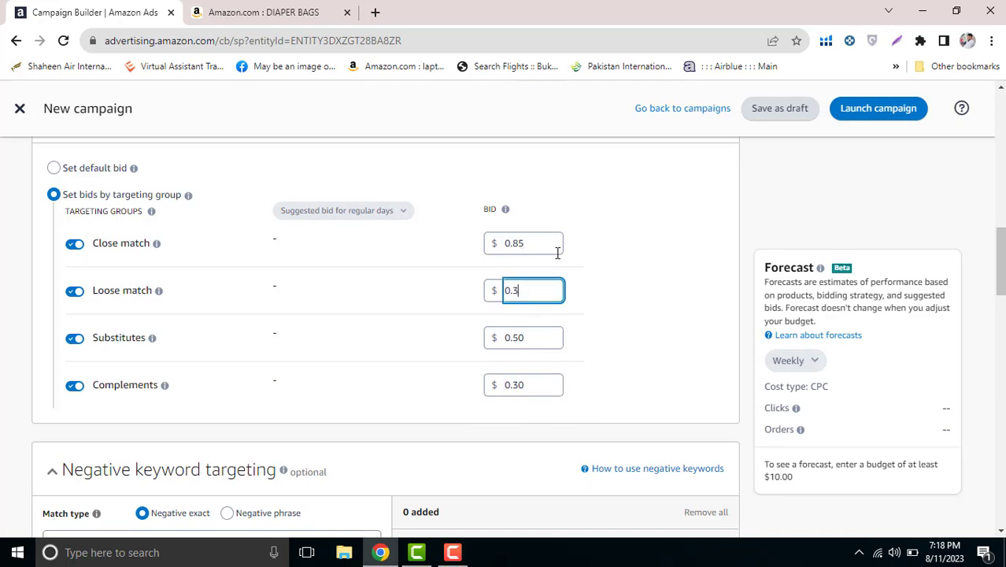
pyautogui.write('0')
pyautogui.moveTo(515, 340); pyautogui.dragTo(548, 331)
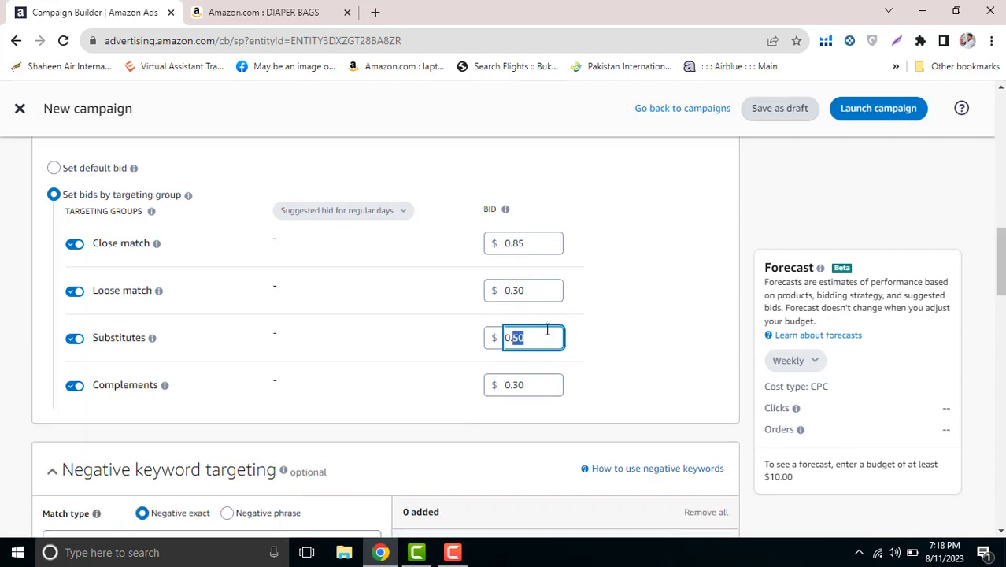
pyautogui.write('3')
pyautogui.moveTo(513, 245); pyautogui.dragTo(528, 246)
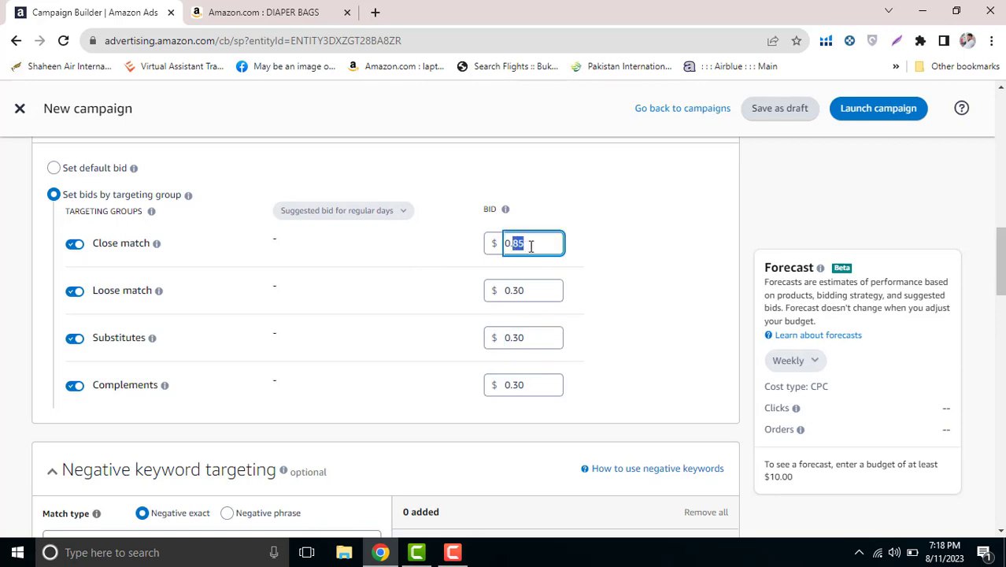
pyautogui.write('90')
pyautogui.moveTo(93, 244); pyautogui.dragTo(152, 244)
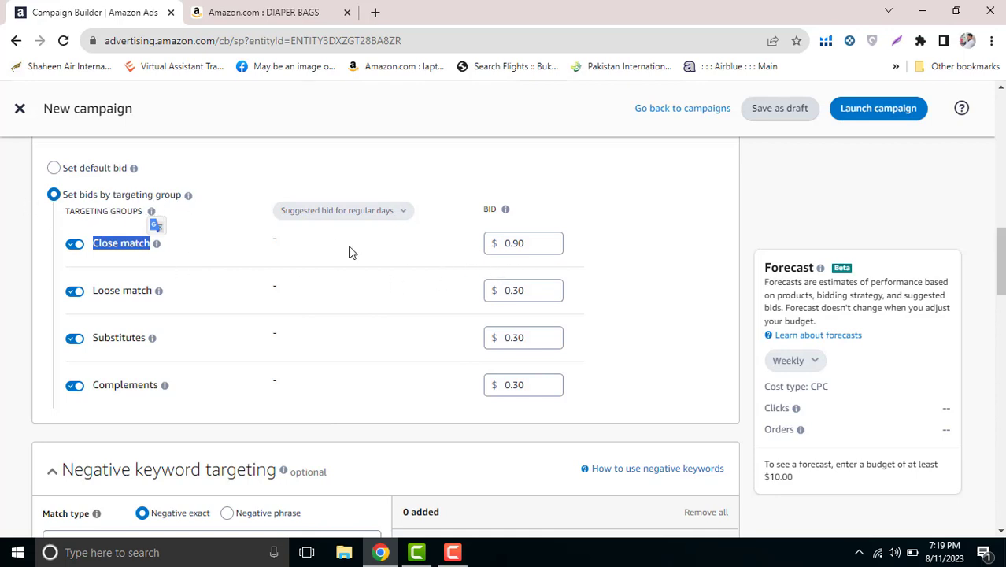
pyautogui.click(508, 243)
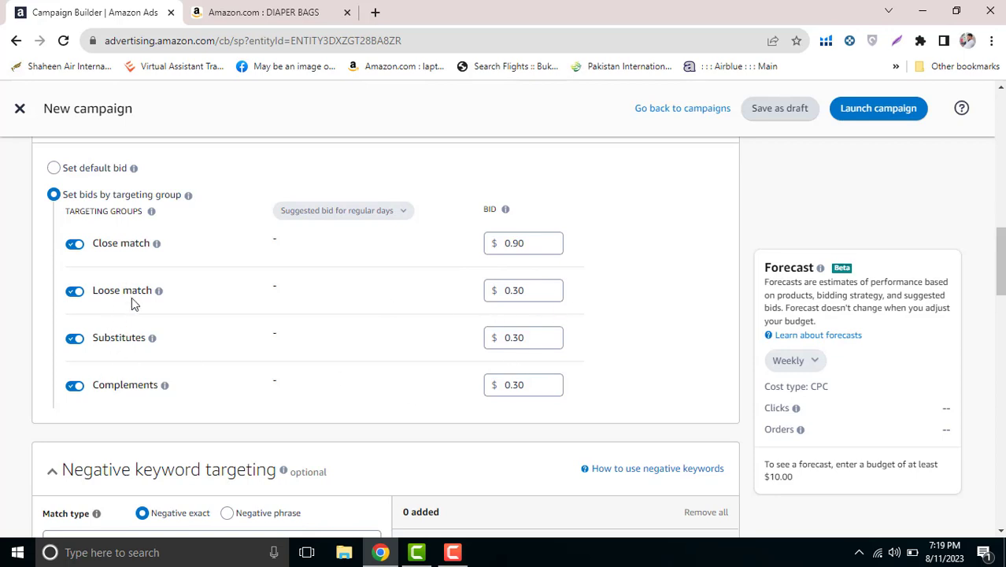
# Add "DIAPER BAGS FOR GIRLS" as a negative exact keyword in the Negative keyword targeting section
pyautogui.scroll(-2, 386, 335)
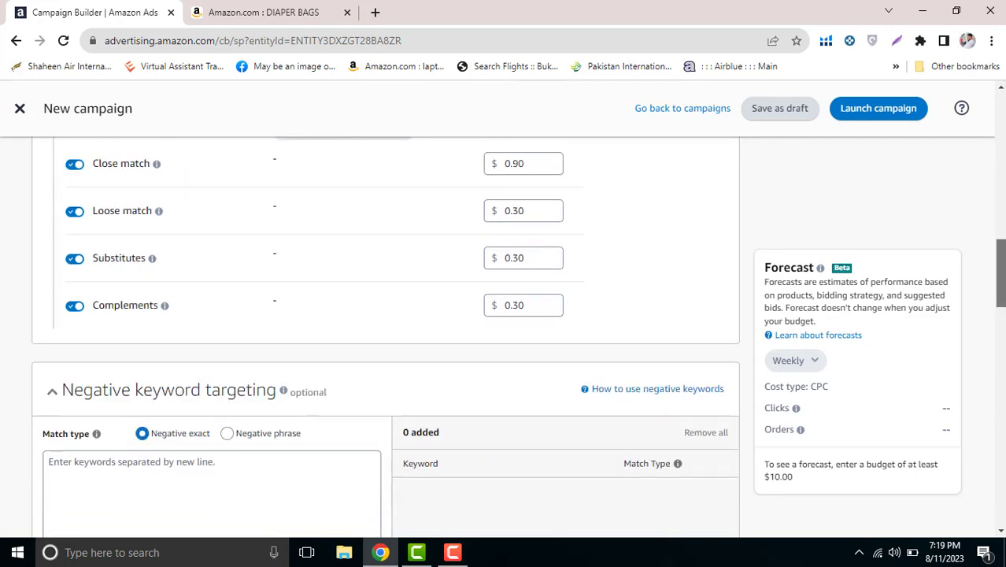
pyautogui.moveTo(1000, 260); pyautogui.dragTo(999, 293)
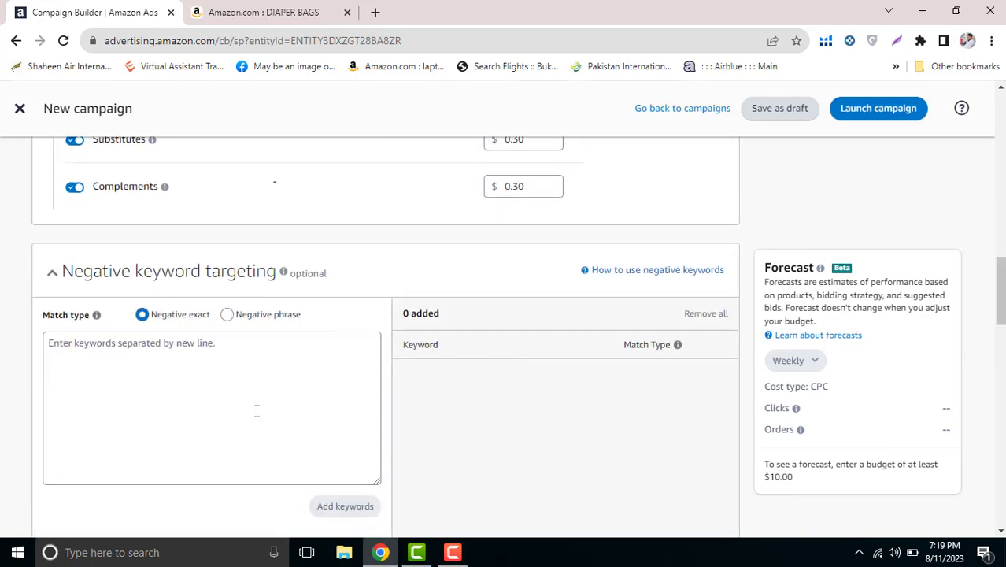
pyautogui.click(272, 388)
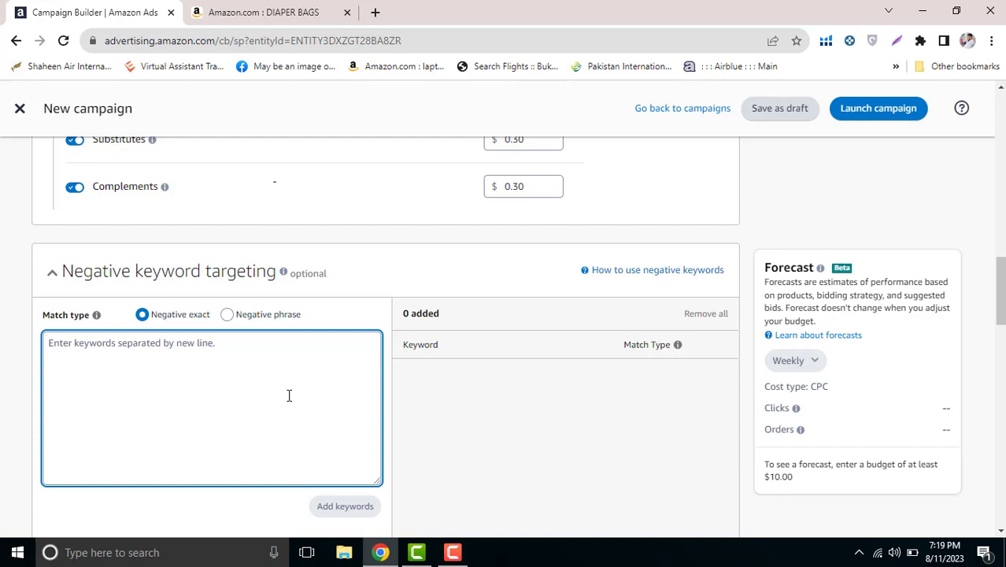
pyautogui.write('DIAPER BAGS FOR GIRLS')
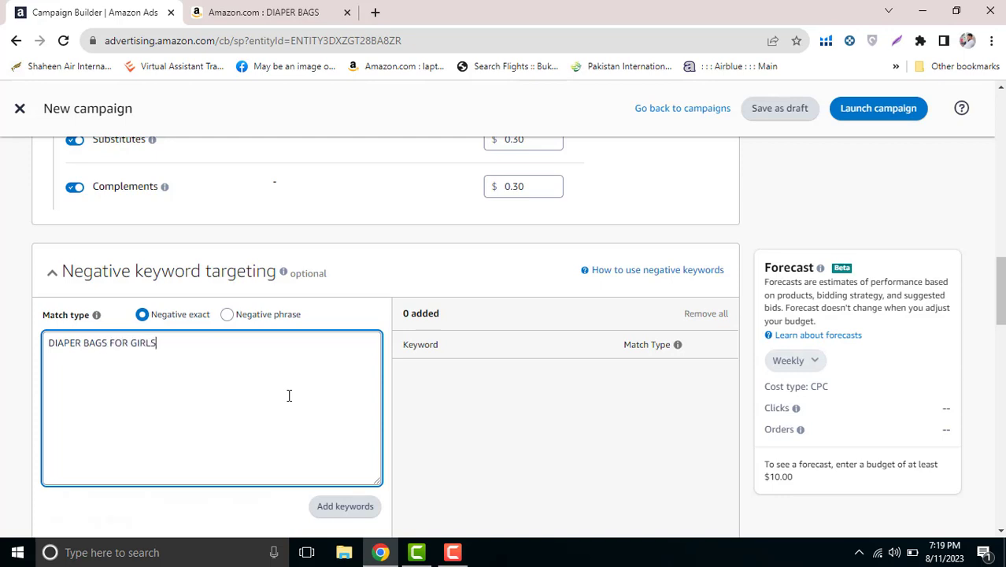
pyautogui.scroll(-1, 378, 393)
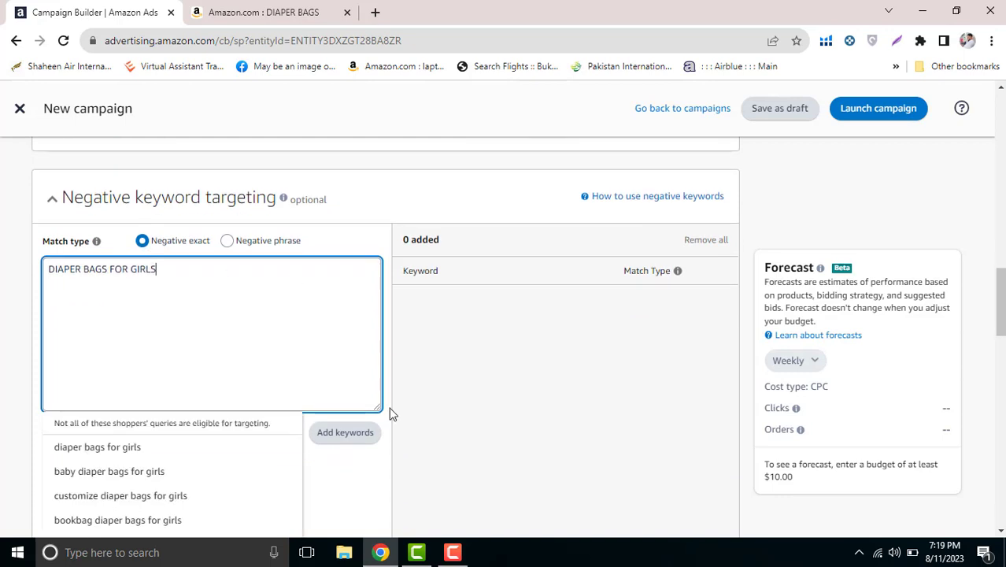
pyautogui.click(359, 435)
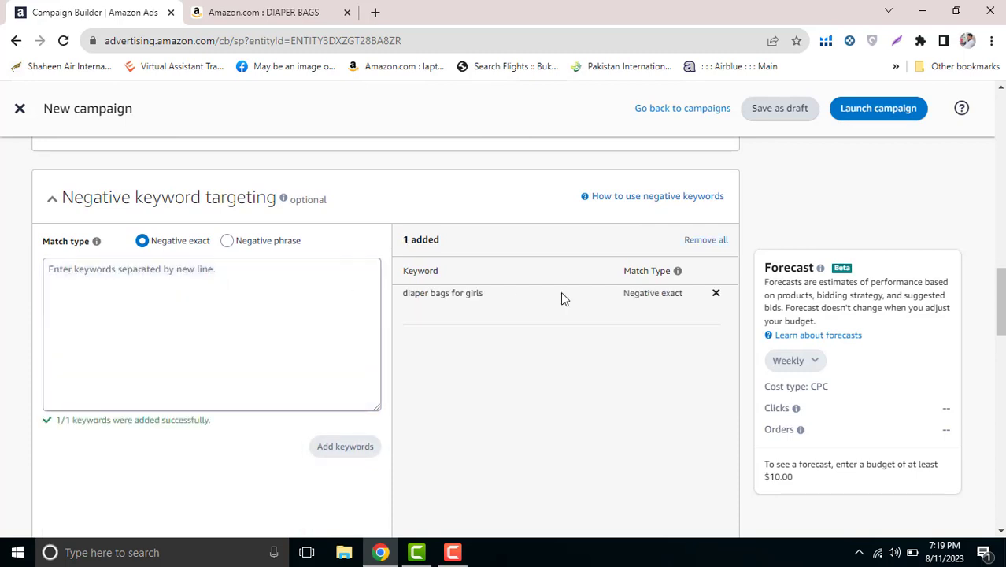
# Add "DIAPER BAGS GIRLS" as another negative exact keyword
pyautogui.click(204, 321)
pyautogui.write('D')
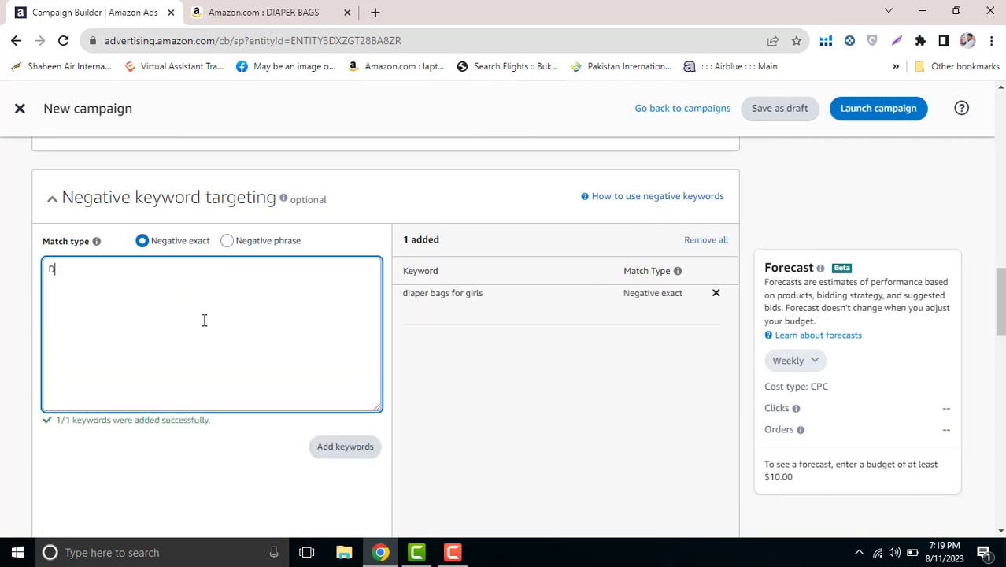
pyautogui.write('IAPER BAGS GIRLS')
pyautogui.click(351, 455)
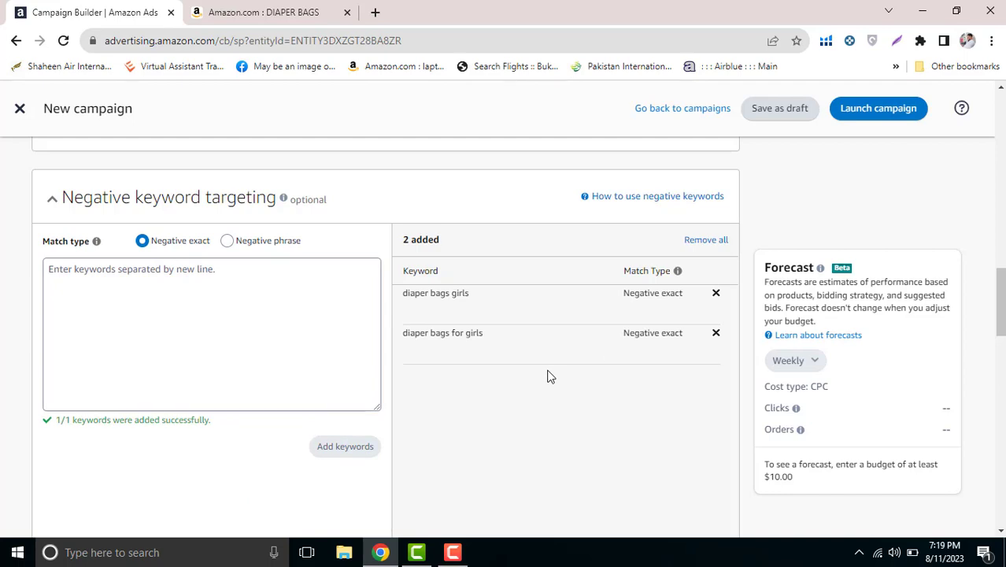
# Review the campaign's targeting settings and remove all the added negative exact keywords
pyautogui.scroll(10, 496, 371)
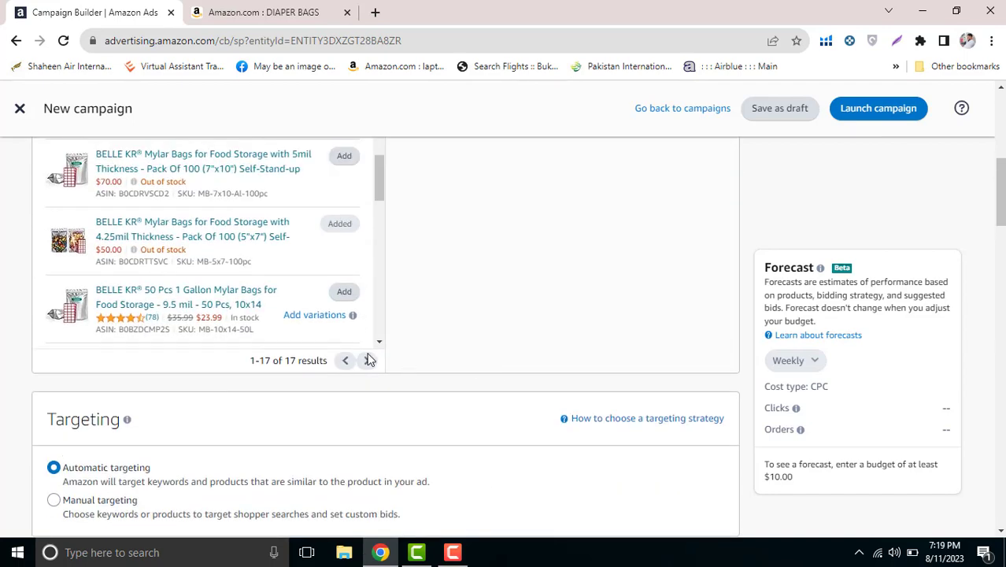
pyautogui.scroll(1, 406, 398)
pyautogui.scroll(-3, 407, 398)
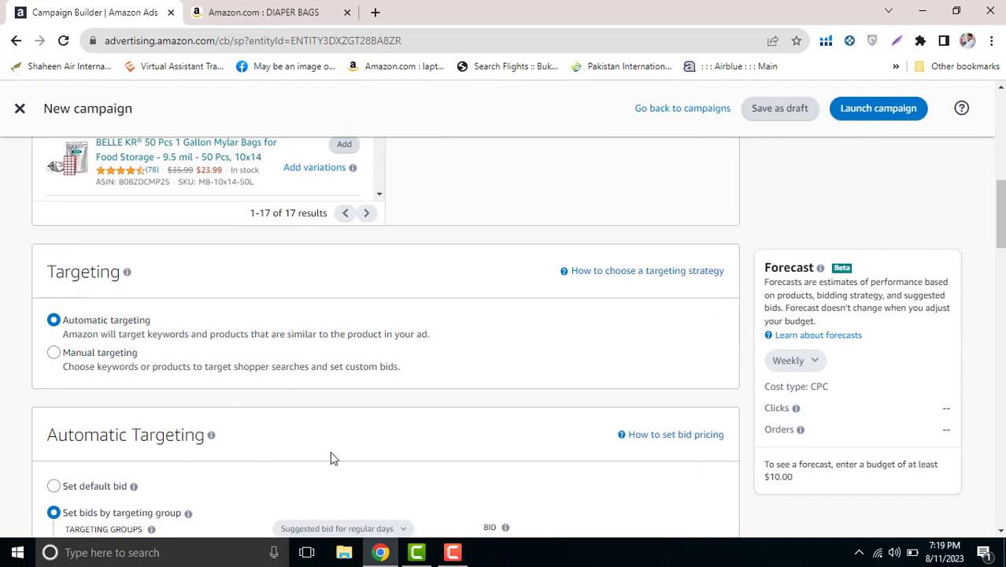
pyautogui.scroll(-7, 531, 455)
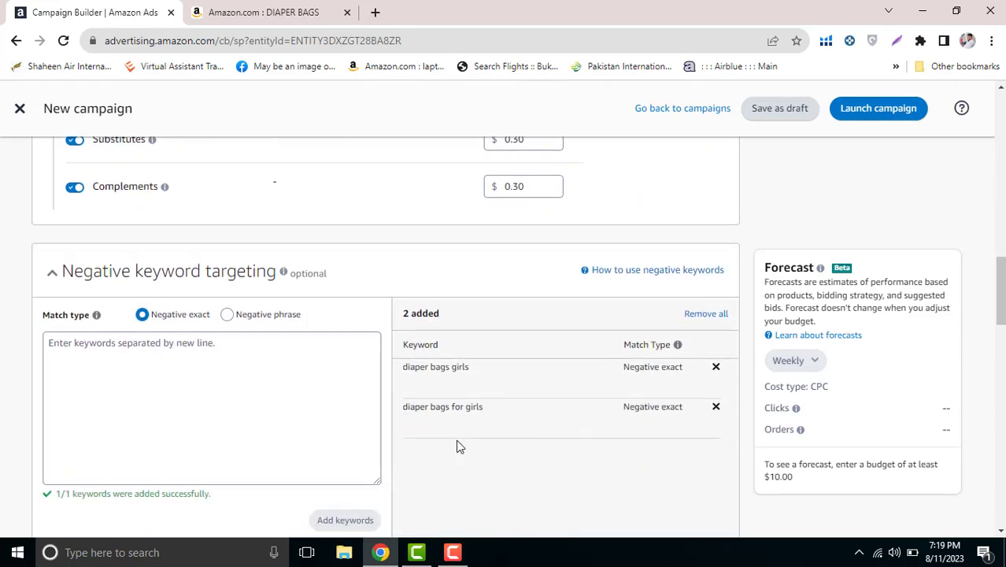
pyautogui.moveTo(400, 369); pyautogui.dragTo(485, 379)
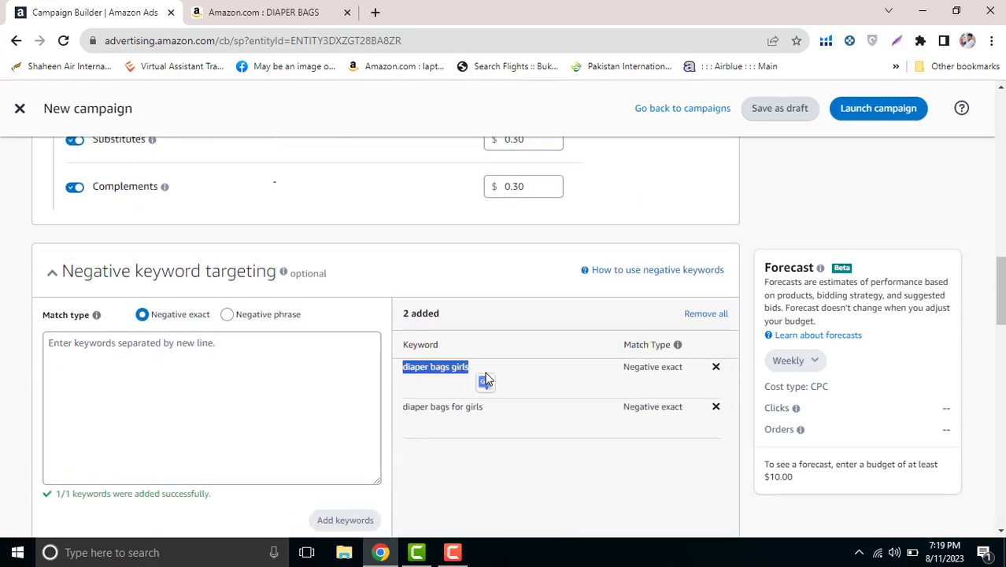
pyautogui.click(693, 318)
# Set the negative keyword match type to Negative phrase and add the keyword "GIRLS"
pyautogui.click(227, 314)
pyautogui.click(258, 380)
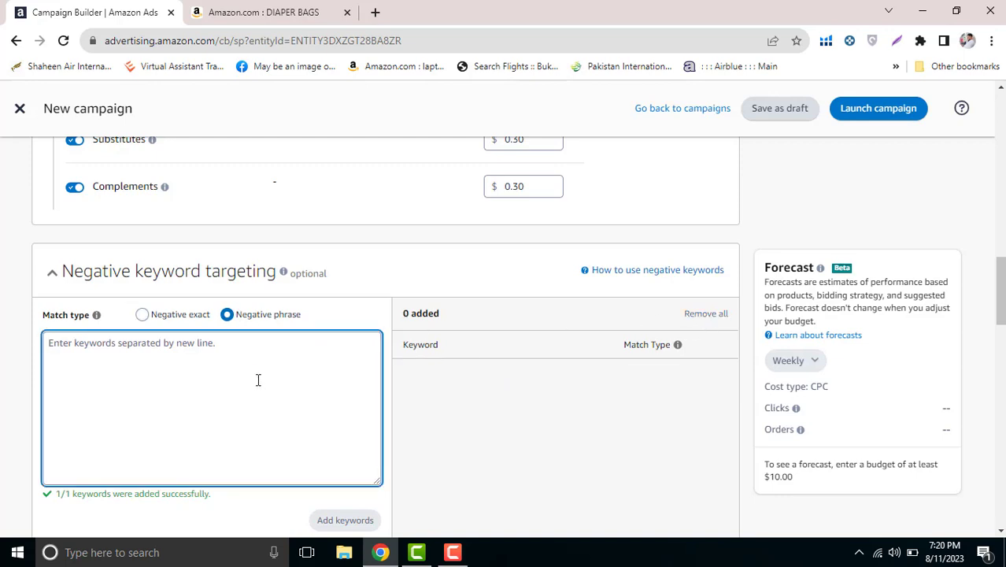
pyautogui.write('GIRLS')
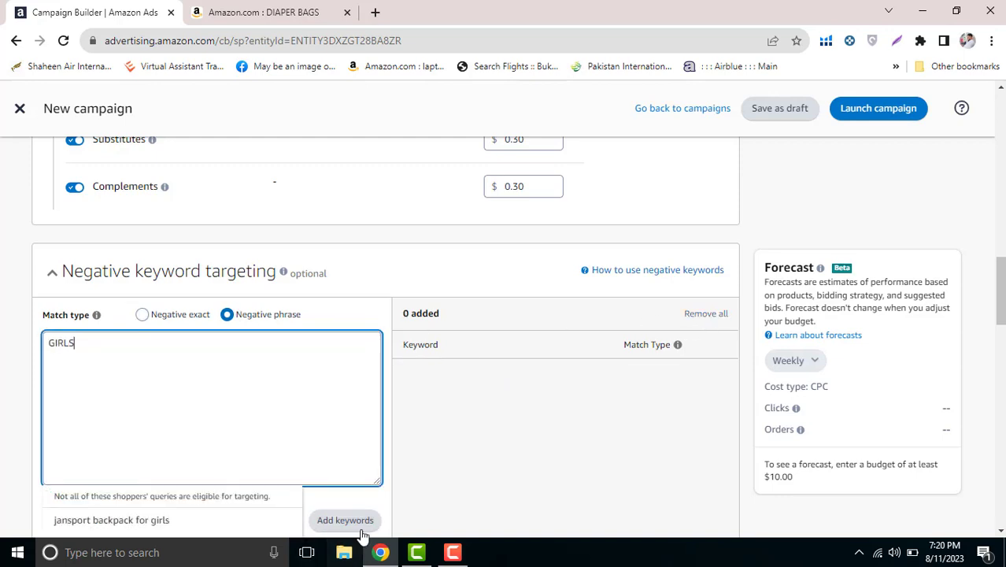
pyautogui.click(346, 521)
pyautogui.scroll(-1, 244, 342)
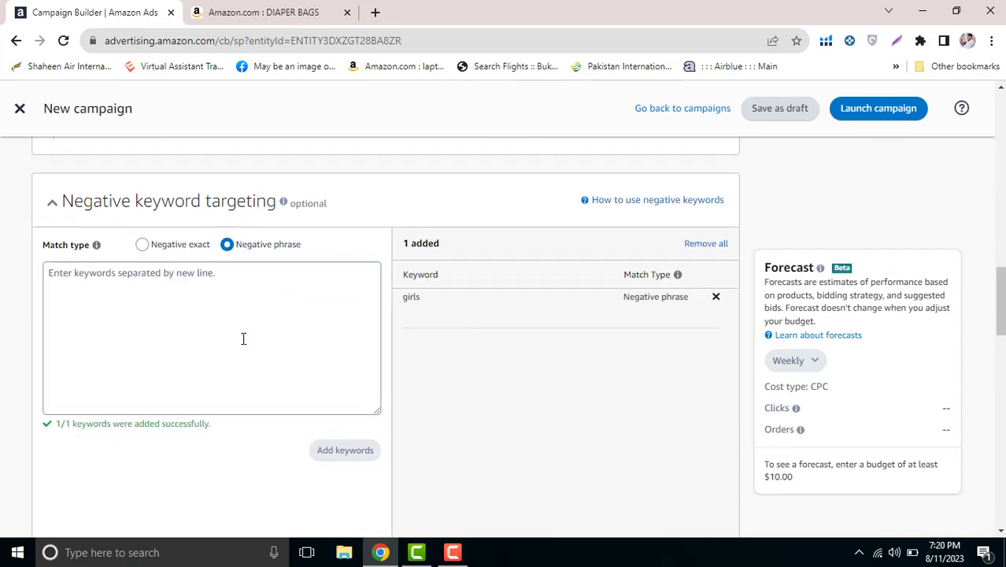
# Switch to the Amazon store results and replace the product search text with "DIAPER BAGS FOR GIRLS"
pyautogui.click(264, 12)
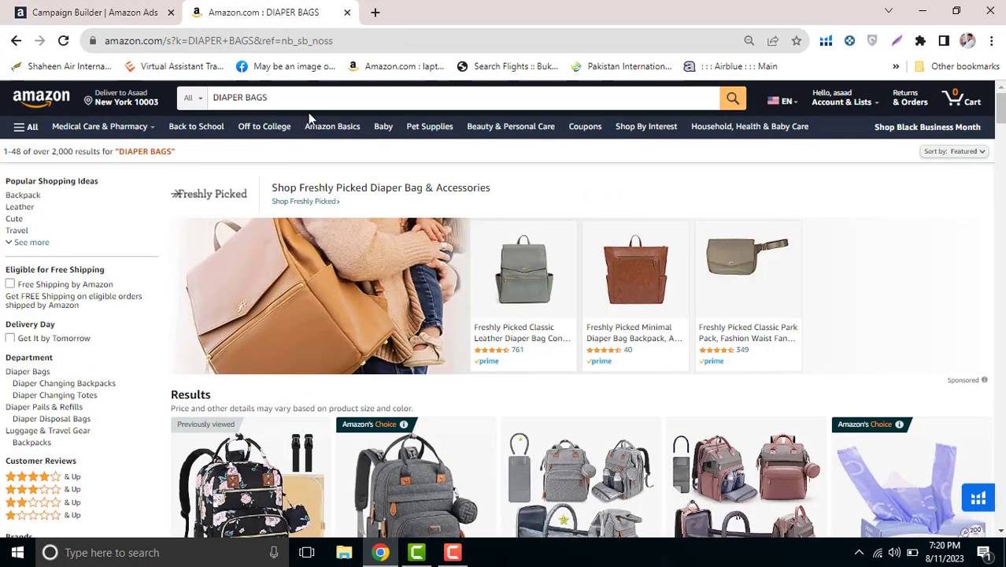
pyautogui.click(260, 94)
pyautogui.hotkey('ctrl', 'shift', 'Left')
pyautogui.hotkey('ctrl', 'shift', 'Left')
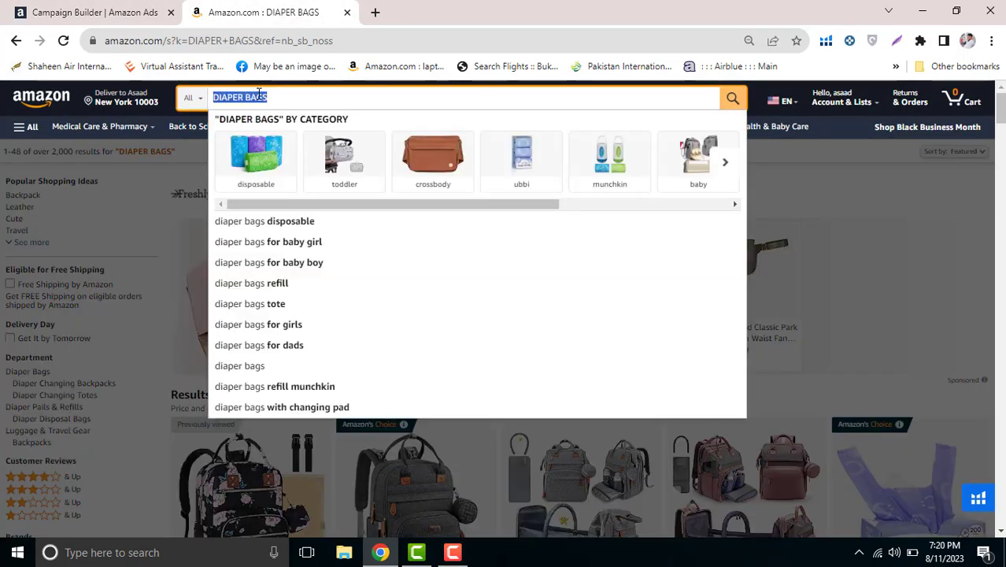
pyautogui.press('BackSpace')
pyautogui.write('DIAPER BAGS FOR GIRLS')
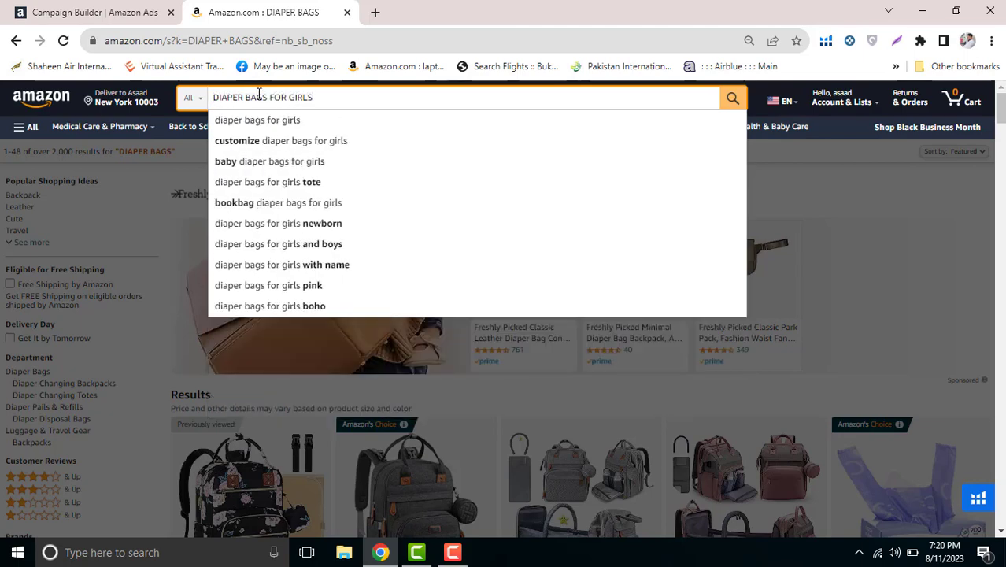
# Search the Amazon store for "GIRLS DIAPE RBAGS" instead
pyautogui.hotkey('ctrl', 'a')
pyautogui.write('G')
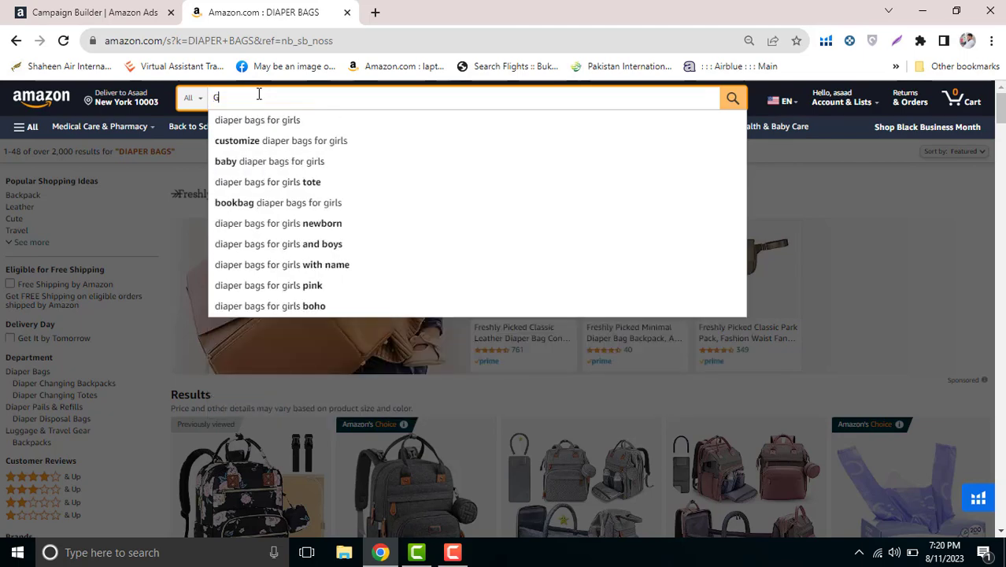
pyautogui.write('IRLS DIAPE RBAGS')
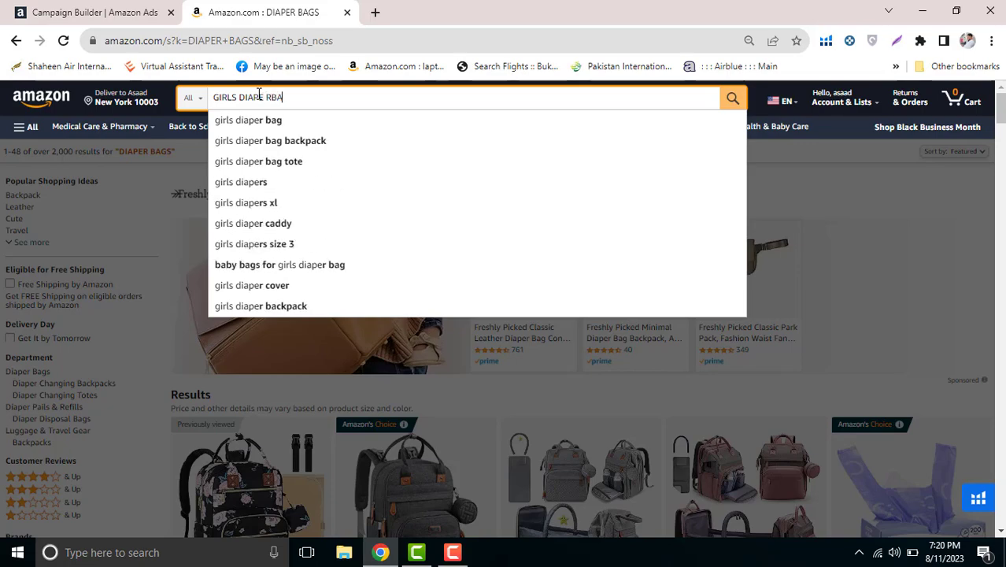
pyautogui.press('Return')
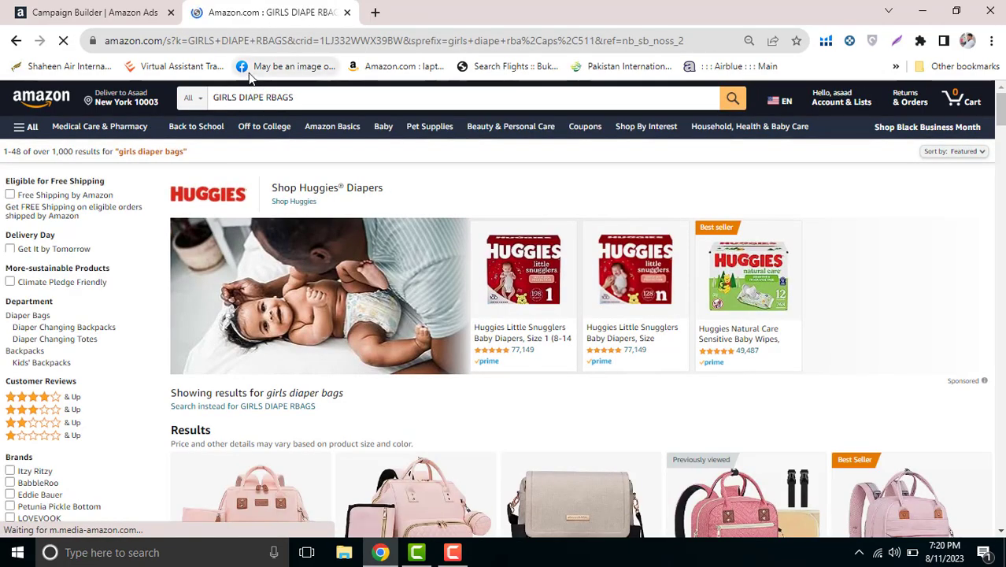
# Compare the girls diaper bags search term on Amazon with the campaign's negative phrase keyword
pyautogui.tripleClick(256, 96)
pyautogui.hotkey('ctrl', '1')
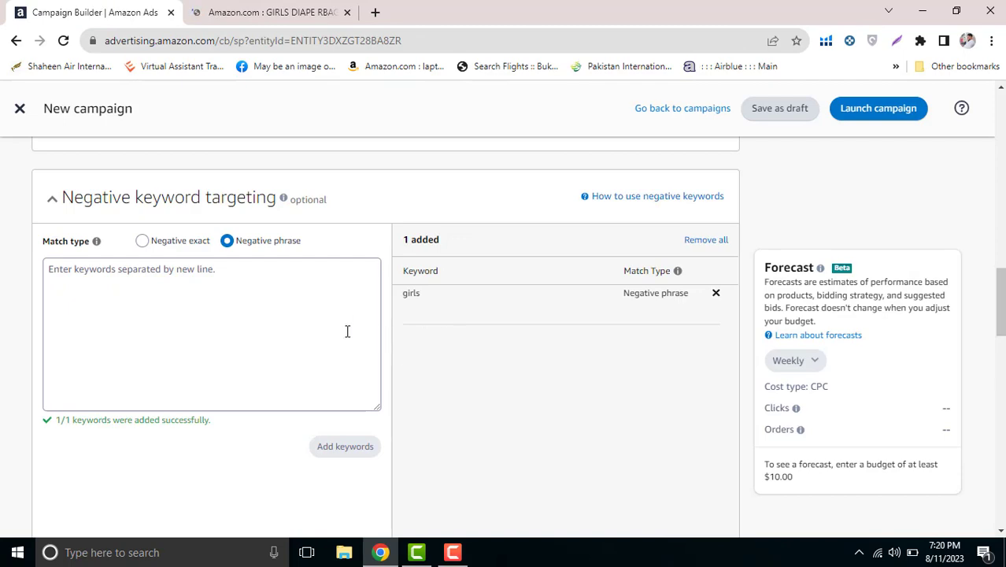
pyautogui.hotkey('ctrl', '2')
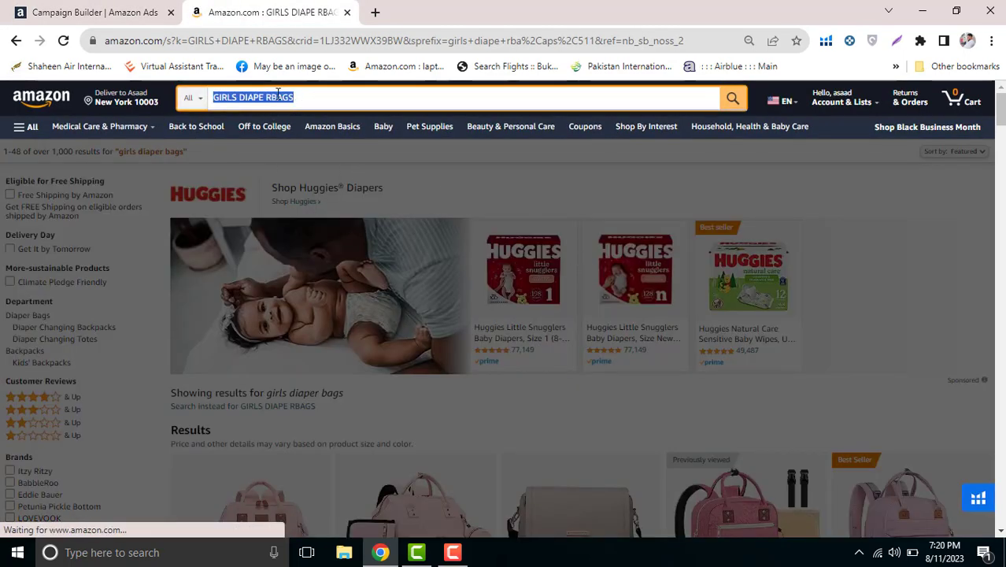
pyautogui.click(132, 17)
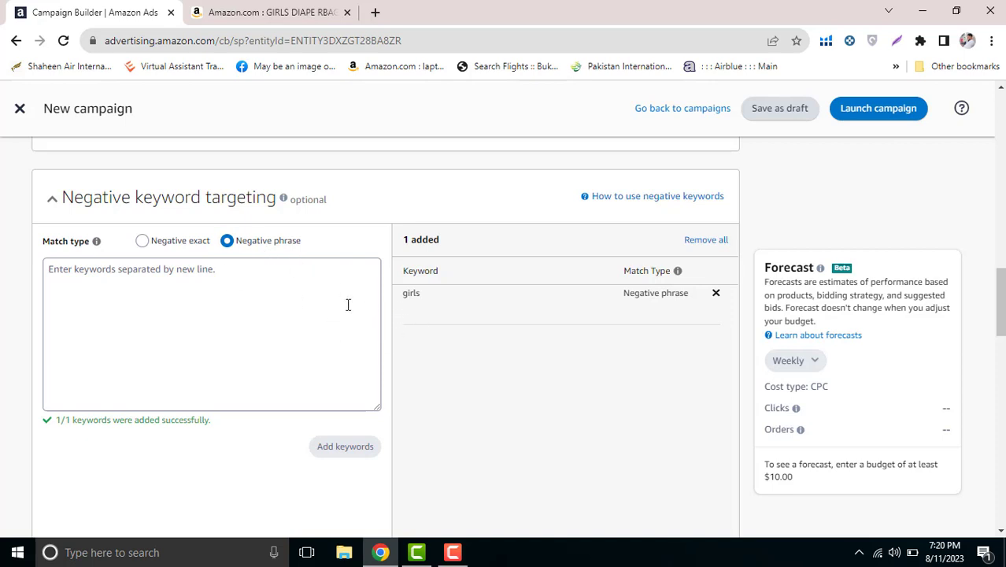
pyautogui.click(286, 14)
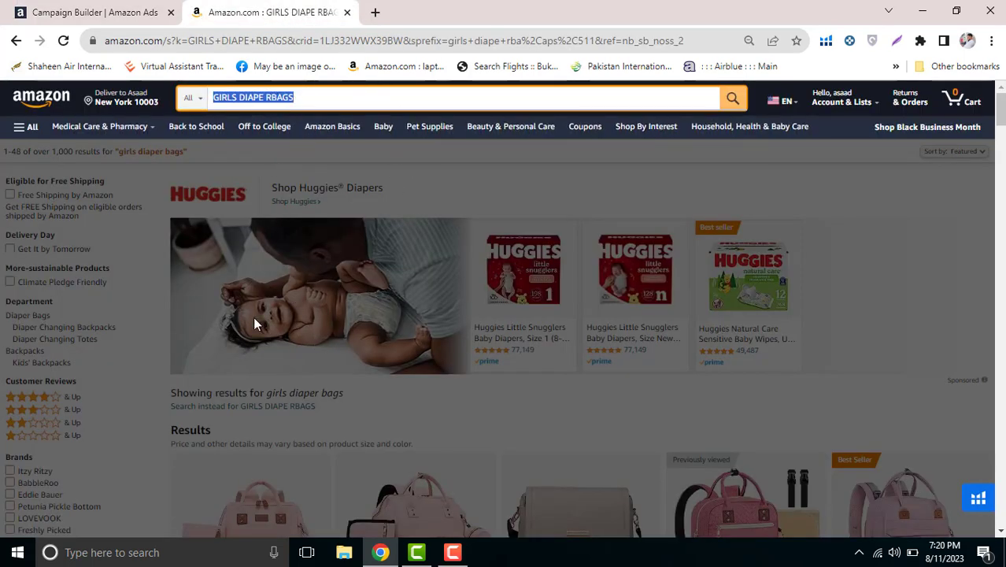
# Return to the campaign, set the match type to Negative exact and enter "DIPAER BGAS FOR GIRLS", replacing it with "GIRLS DIAPER BAGS"
pyautogui.click(79, 14)
pyautogui.click(141, 242)
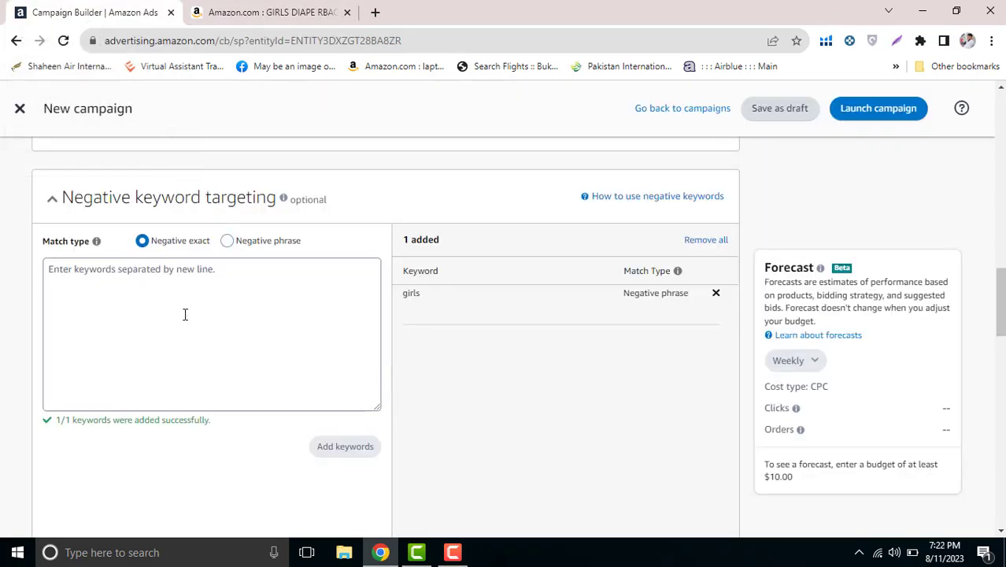
pyautogui.click(184, 312)
pyautogui.write('DIP')
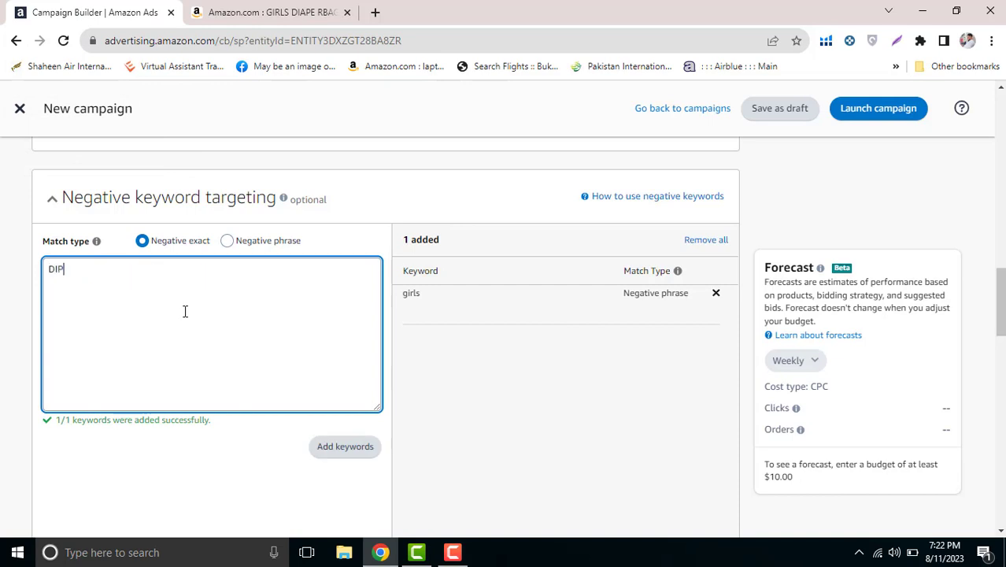
pyautogui.write('AER BGAS ')
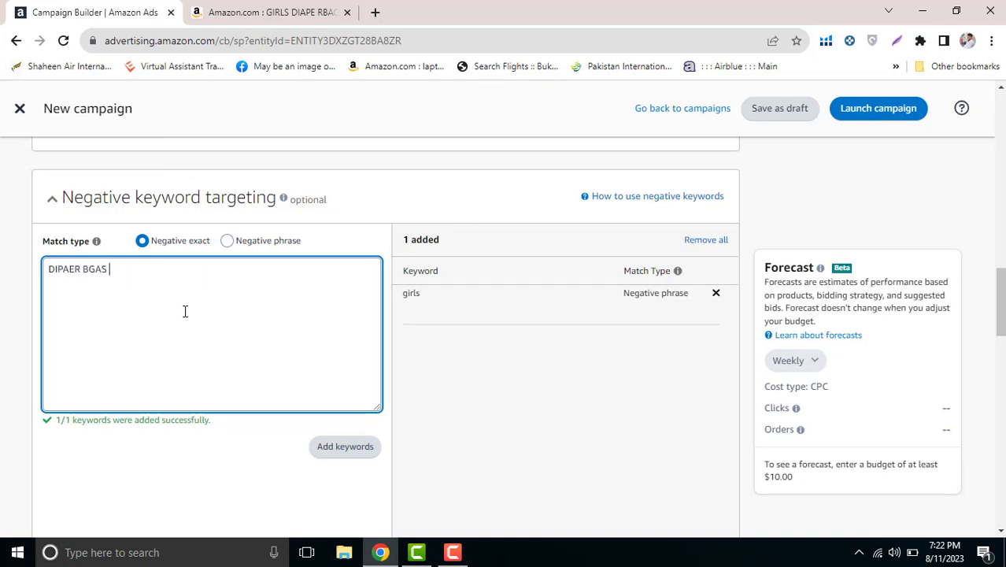
pyautogui.write('FOR GIRLS')
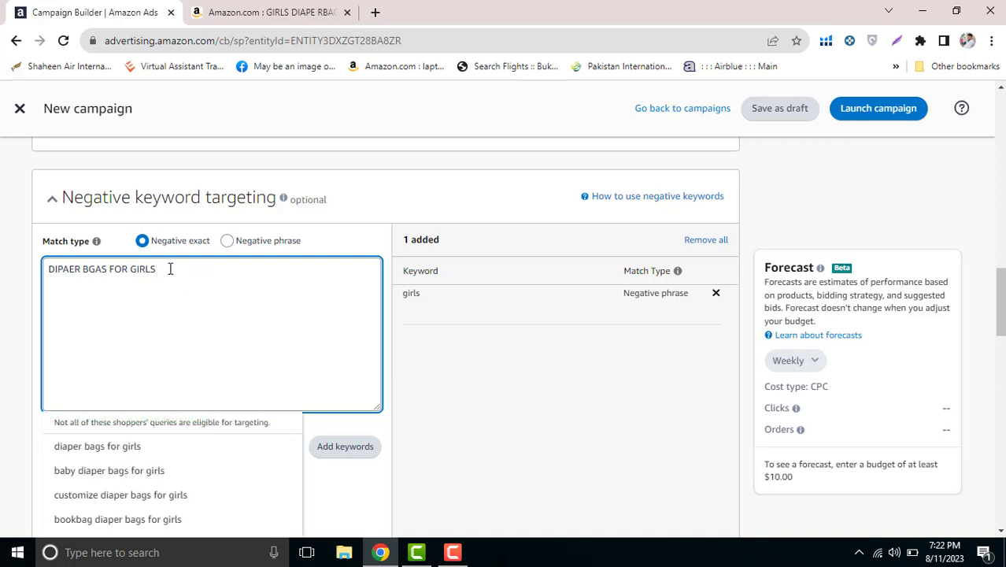
pyautogui.moveTo(175, 269); pyautogui.dragTo(2, 240)
pyautogui.write('GIRLS DIAPER BAGS')
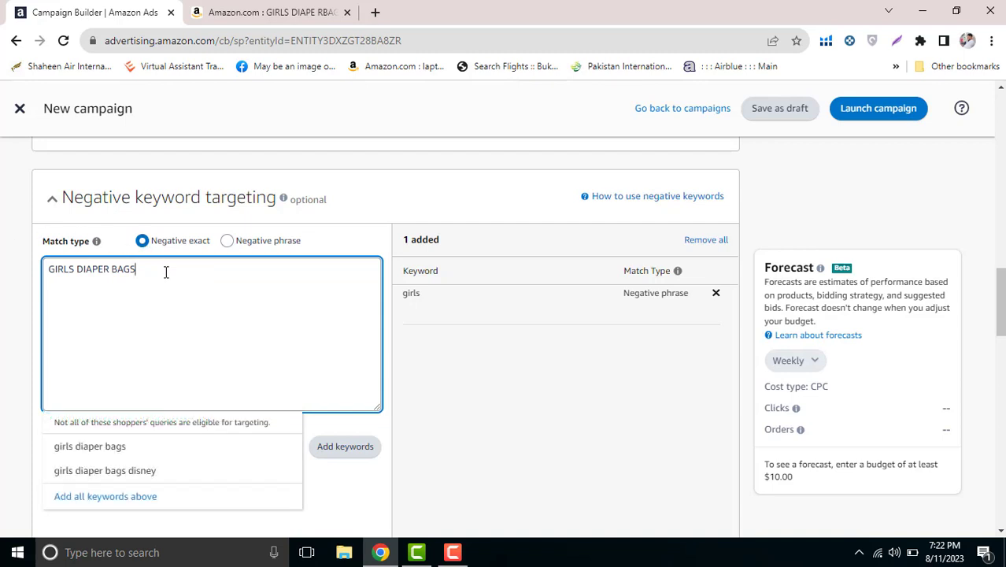
# Set the match type to Negative phrase and replace the entered keyword text with "GIRLS"
pyautogui.moveTo(166, 272); pyautogui.dragTo(40, 285)
pyautogui.click(227, 241)
pyautogui.moveTo(224, 269); pyautogui.dragTo(13, 282)
pyautogui.write('GIRLS')
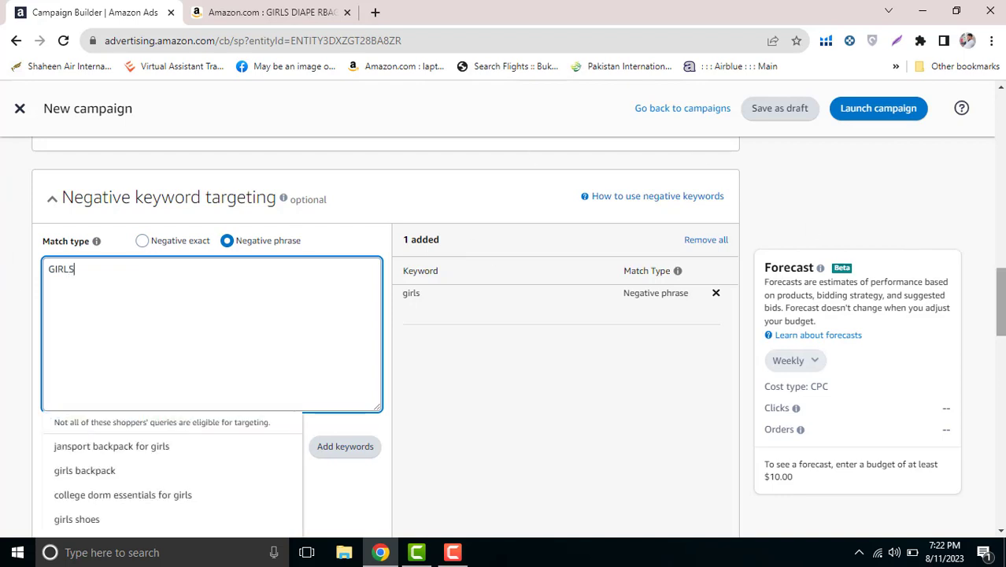
pyautogui.scroll(-1, 1000, 303)
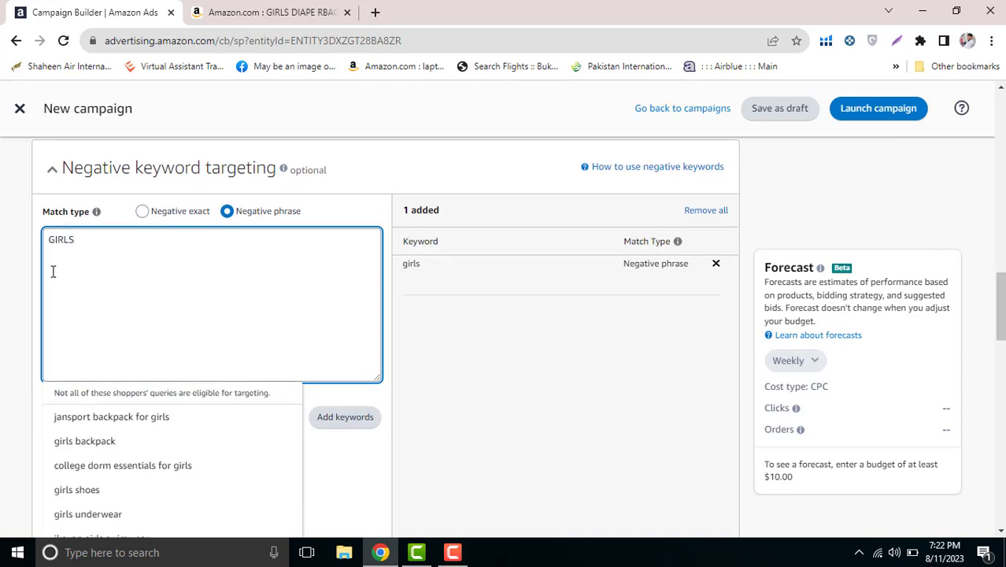
# Set the match type to Negative exact and add "BLUE BALLOON" as a negative keyword
pyautogui.doubleClick(78, 248)
pyautogui.click(143, 213)
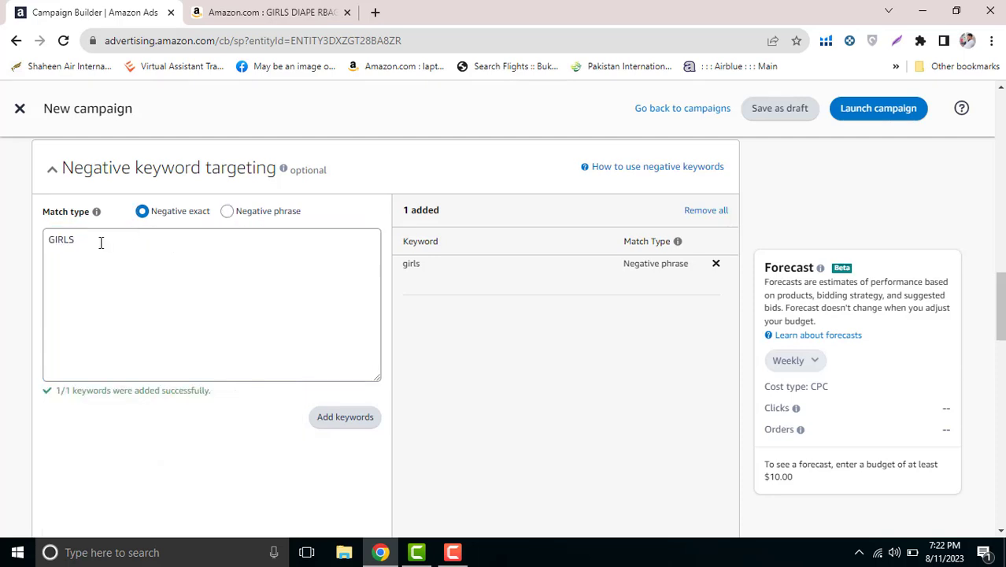
pyautogui.doubleClick(53, 245)
pyautogui.write('BLU')
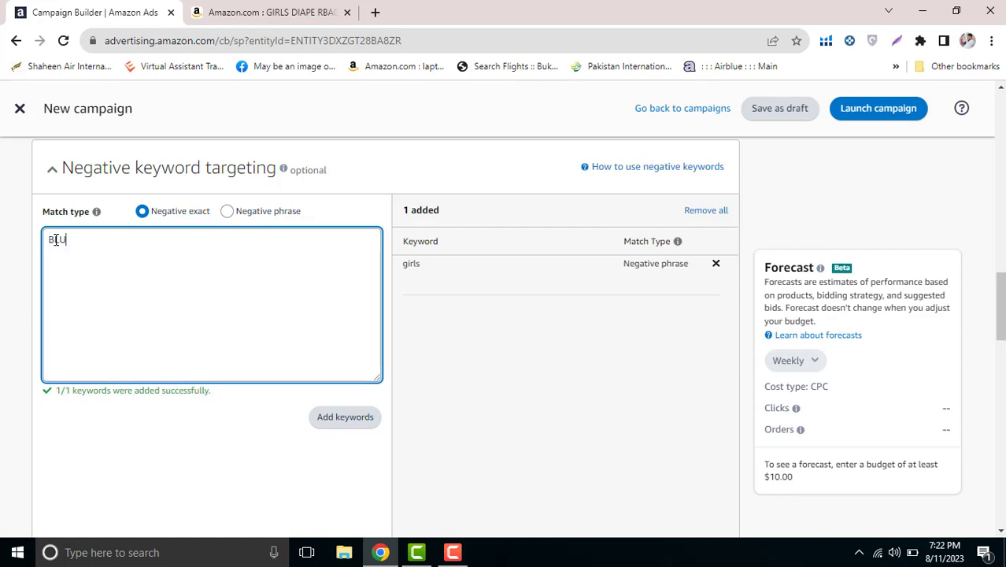
pyautogui.write('E BALLOON')
pyautogui.click(355, 417)
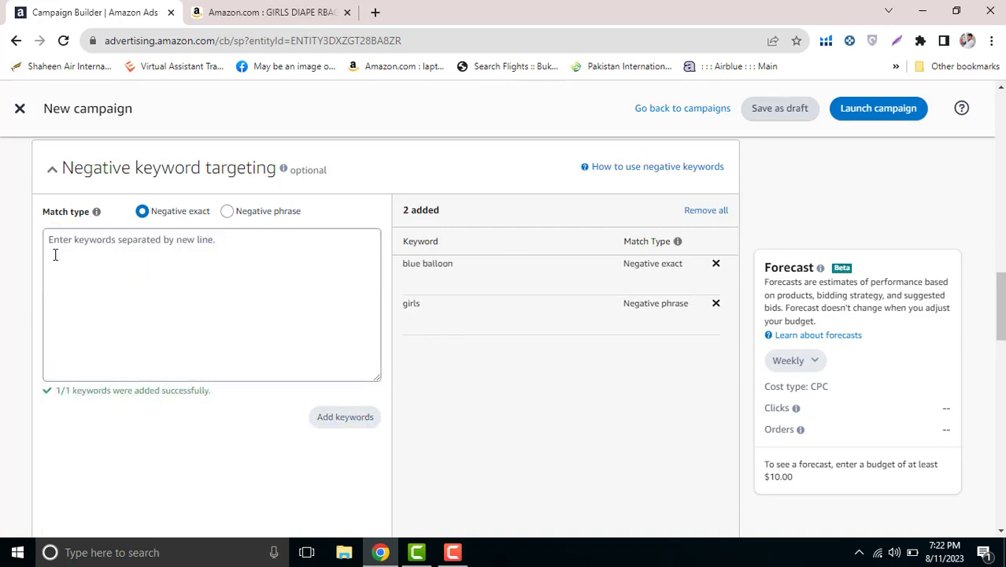
# Draft "BALLOON B" as another negative exact keyword and clear the entry
pyautogui.click(55, 255)
pyautogui.write('BALLOON B')
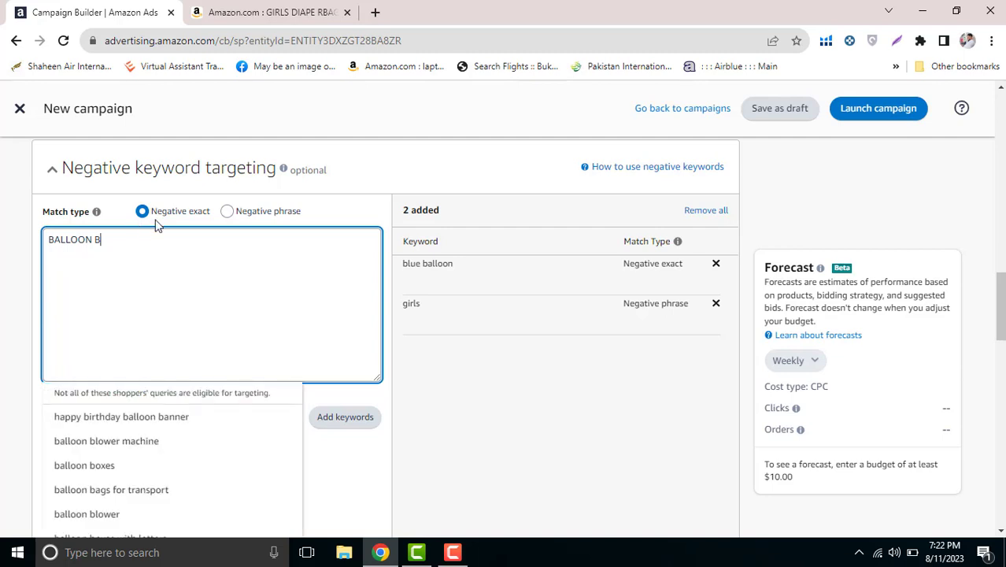
pyautogui.tripleClick(97, 238)
pyautogui.press('BackSpace')
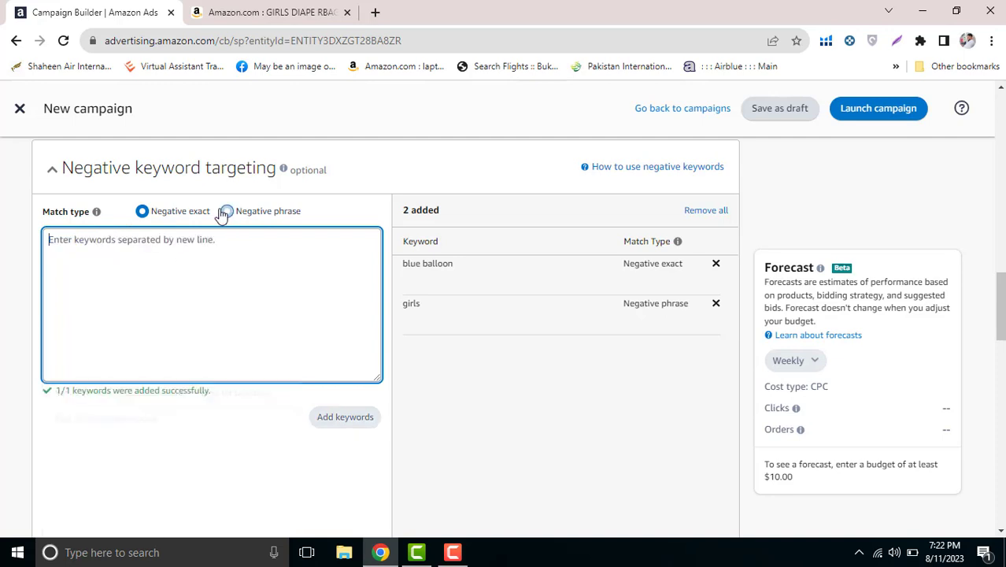
# Set the match type to Negative phrase, draft the keyword "BLUE" and clear the entry
pyautogui.click(227, 211)
pyautogui.write('BLUE')
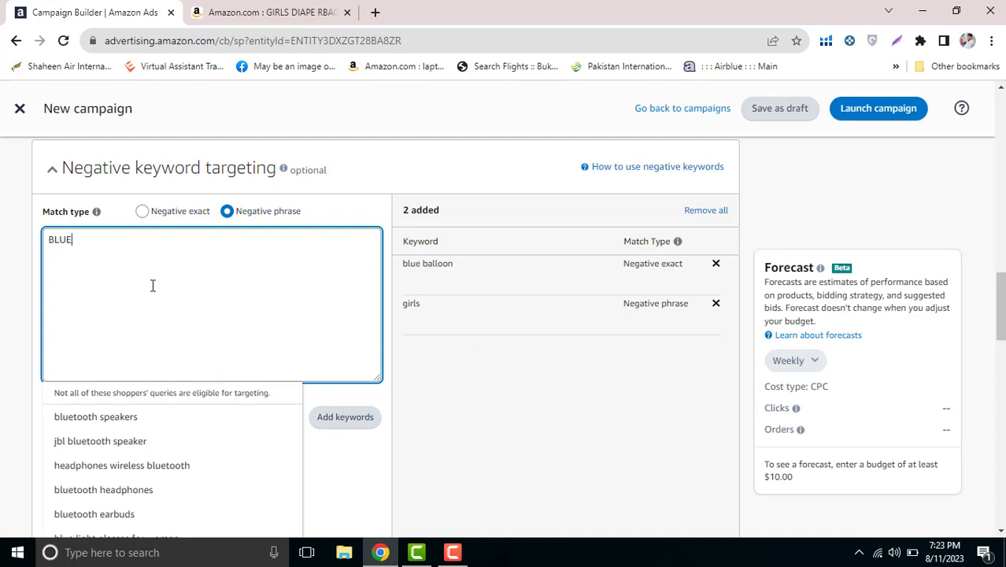
pyautogui.doubleClick(88, 241)
pyautogui.press('Return')
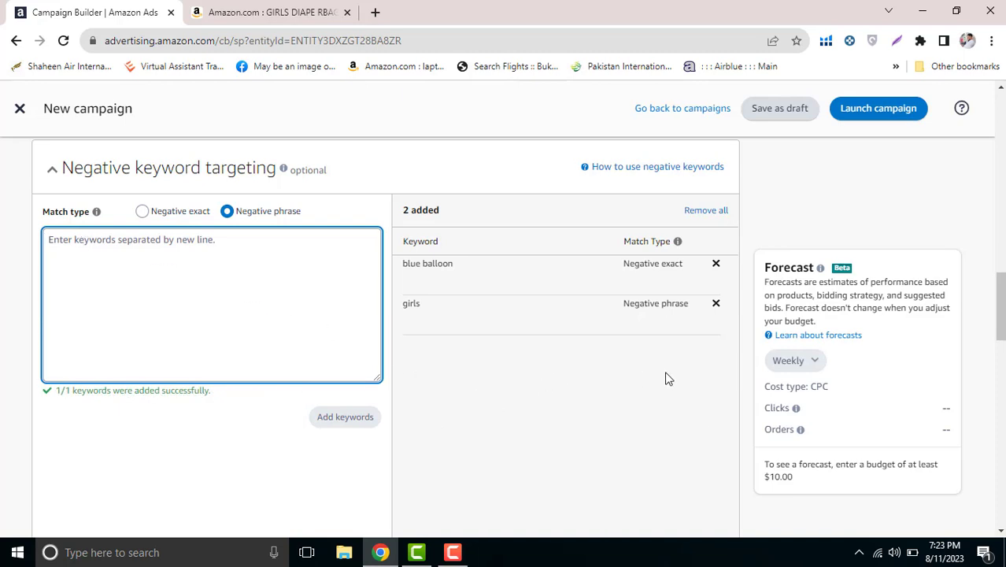
# Collapse the Negative keyword targeting section and select Fixed bids as the campaign bidding strategy
pyautogui.moveTo(83, 167); pyautogui.dragTo(326, 174)
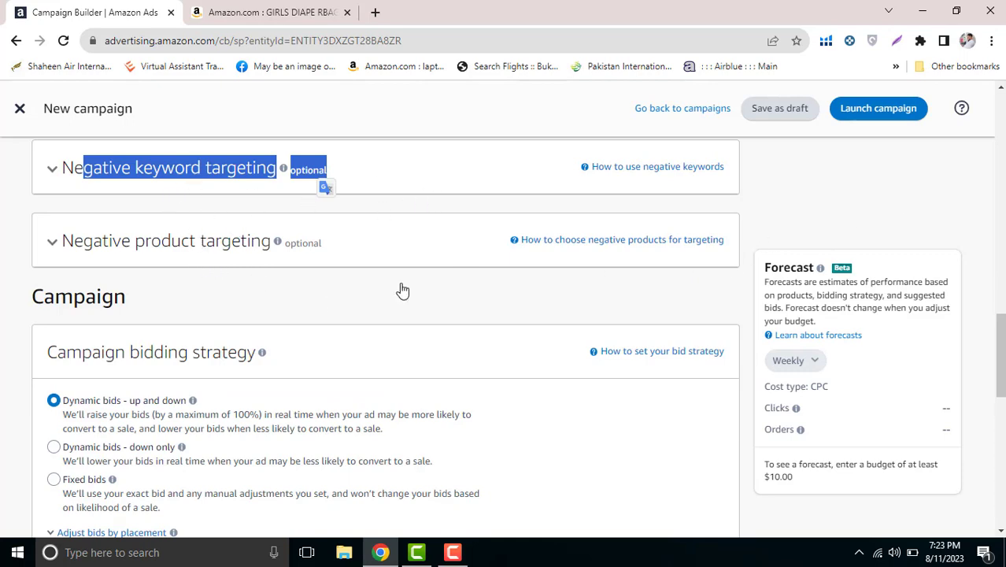
pyautogui.scroll(-2, 1000, 355)
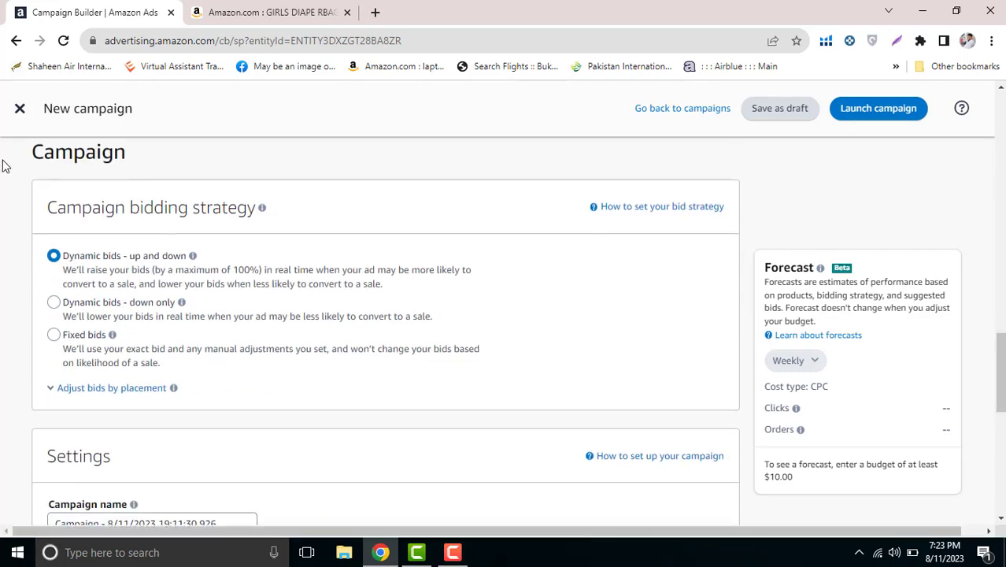
pyautogui.moveTo(40, 210); pyautogui.dragTo(263, 216)
pyautogui.moveTo(262, 209)
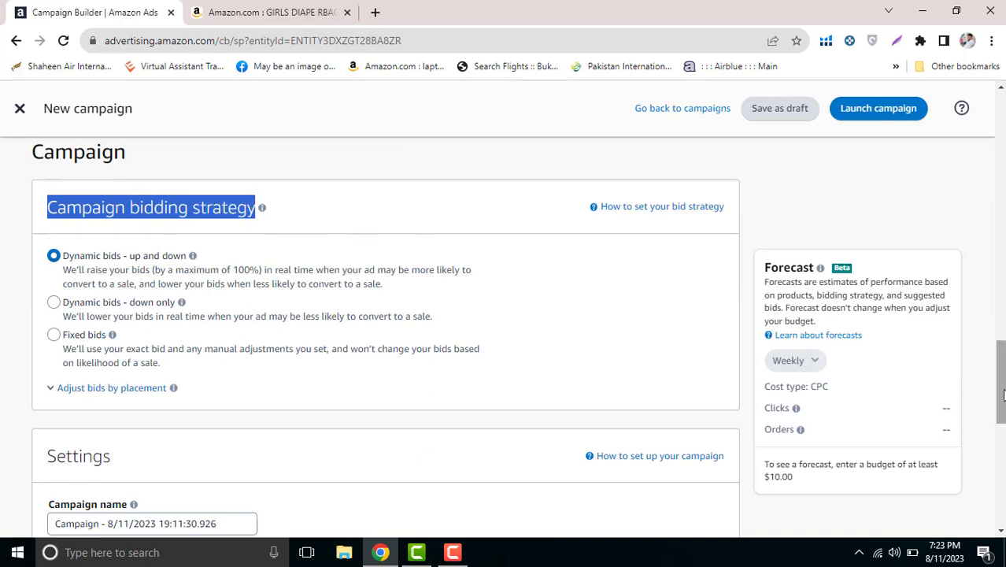
pyautogui.scroll(-1, 1000, 385)
pyautogui.scroll(1, 1000, 386)
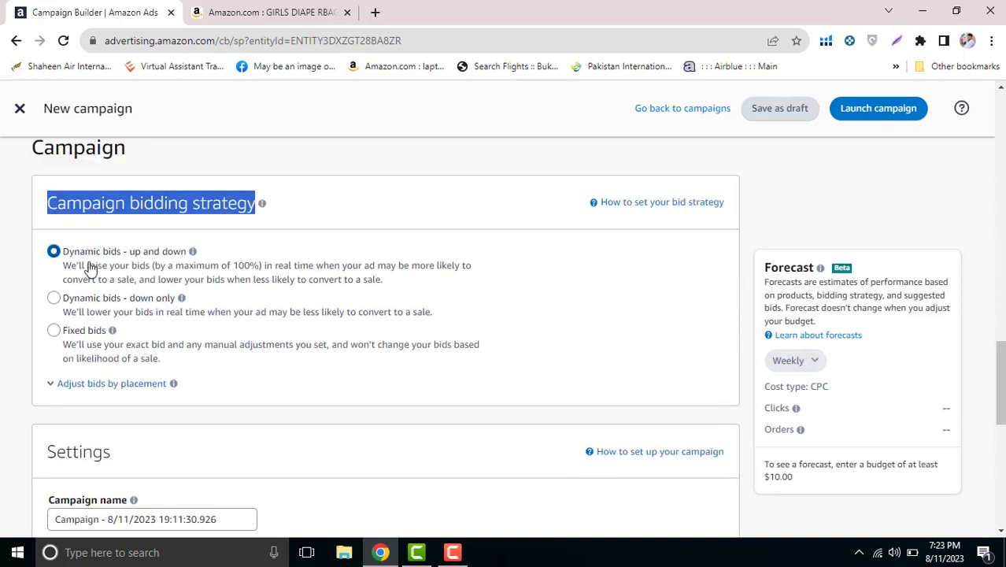
pyautogui.click(71, 332)
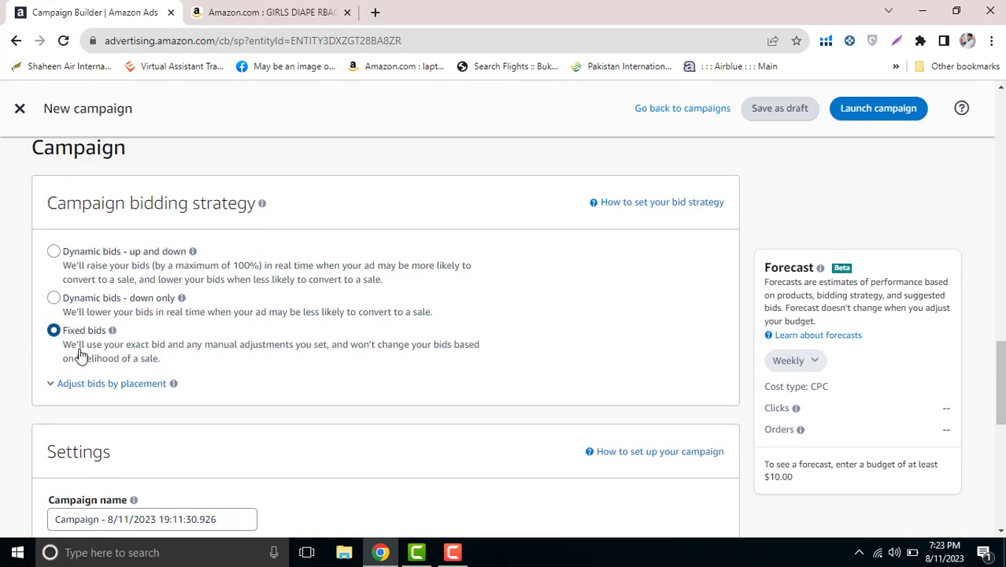
# Check the Close match bid in the Automatic Targeting section
pyautogui.scroll(10, 886, 344)
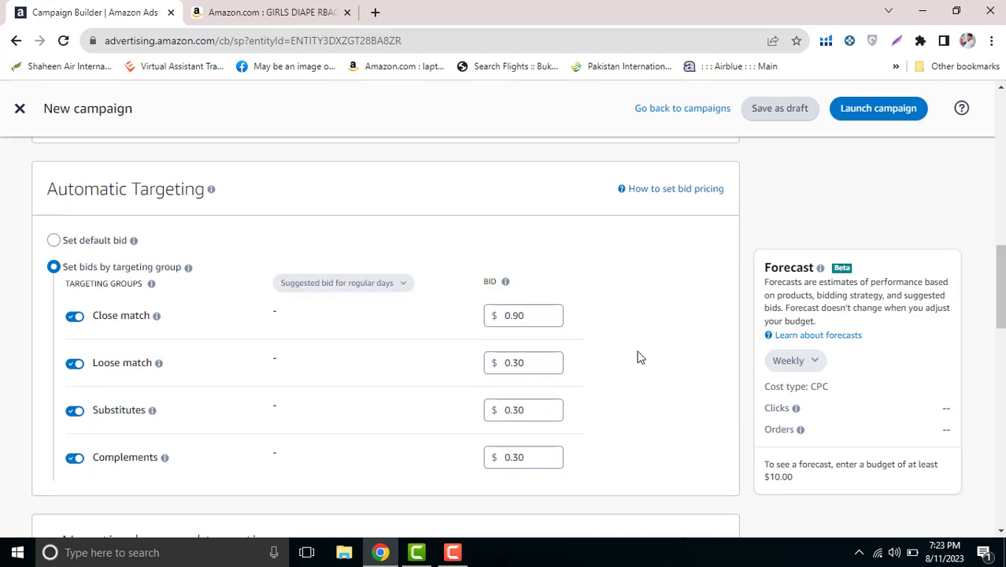
pyautogui.click(510, 313)
pyautogui.doubleClick(512, 315)
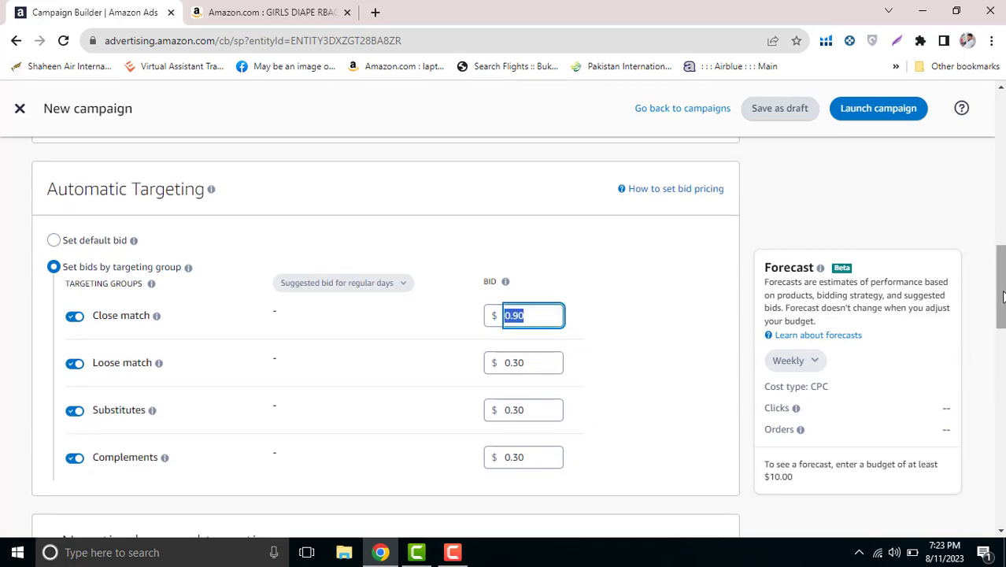
# Set the campaign bidding strategy to Dynamic bids - down only
pyautogui.moveTo(1003, 295); pyautogui.dragTo(1003, 307)
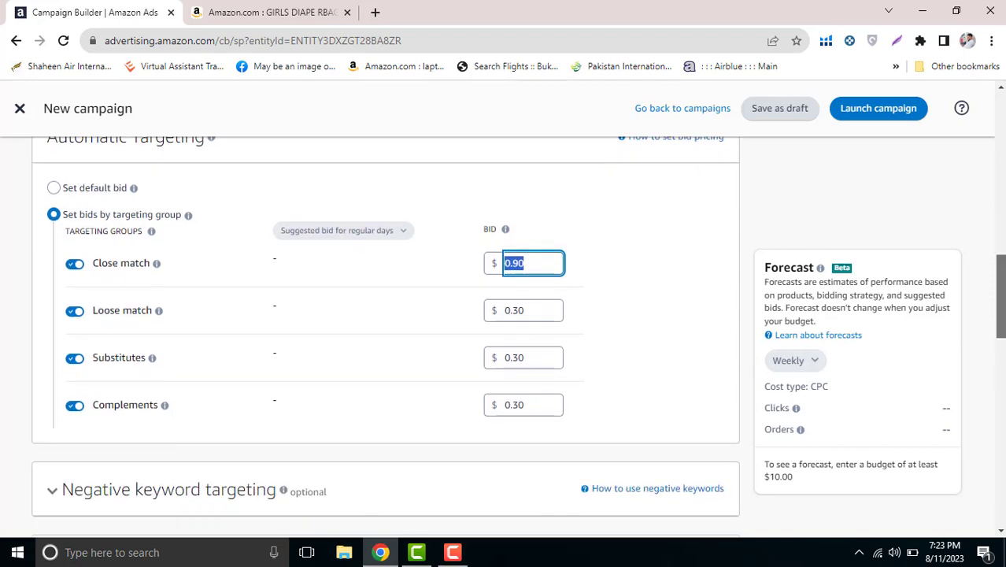
pyautogui.scroll(-1, 518, 337)
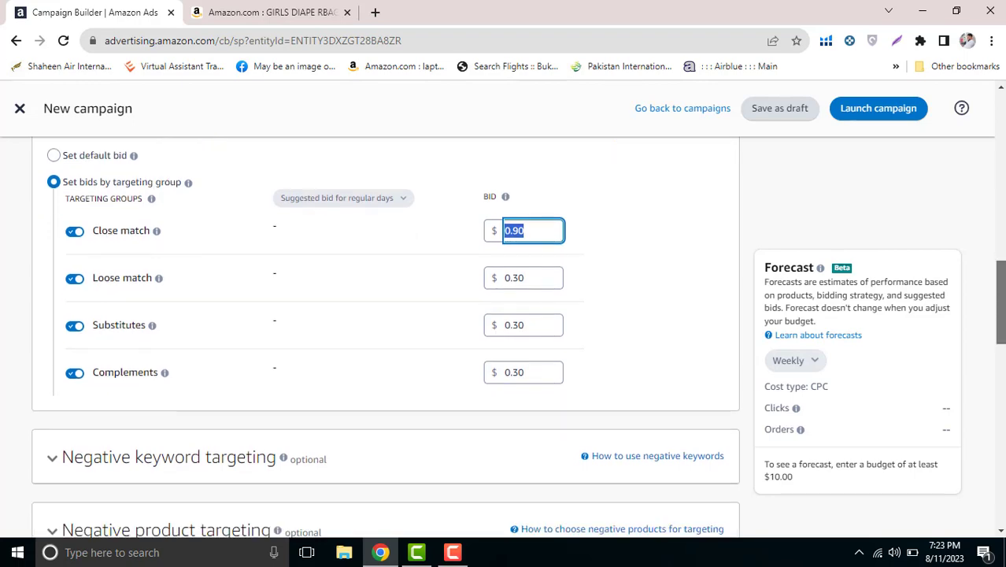
pyautogui.moveTo(1001, 307); pyautogui.dragTo(1002, 382)
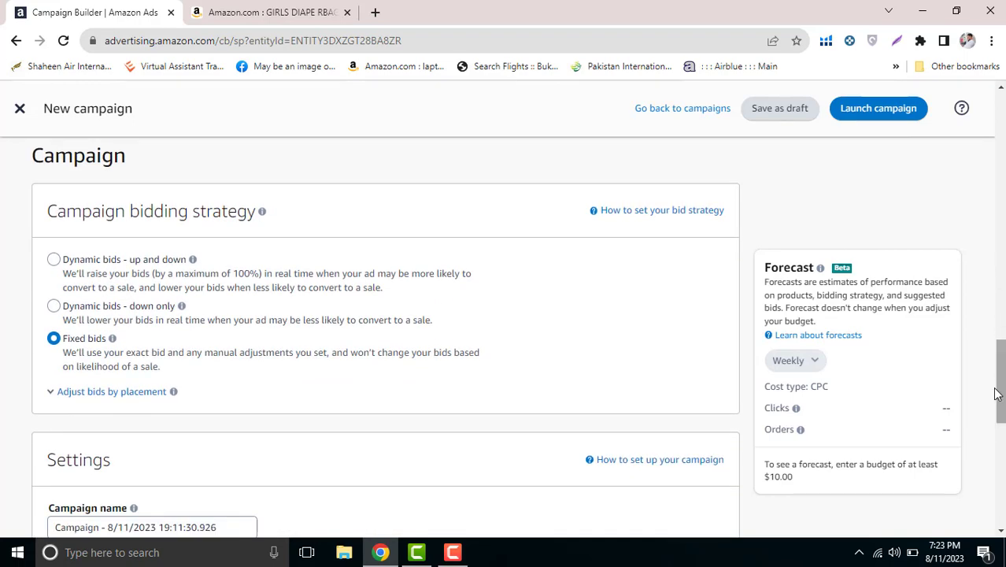
pyautogui.click(52, 308)
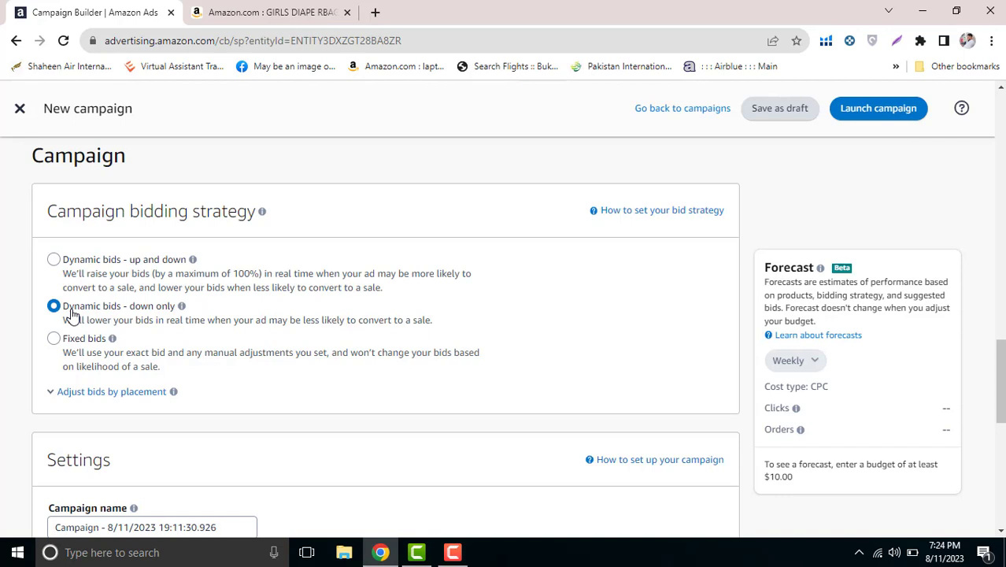
# Set the campaign bidding strategy to Dynamic bids - up and down and check the Close match bid
pyautogui.click(52, 260)
pyautogui.click(53, 260)
pyautogui.click(230, 14)
pyautogui.click(103, 12)
pyautogui.scroll(5, 472, 312)
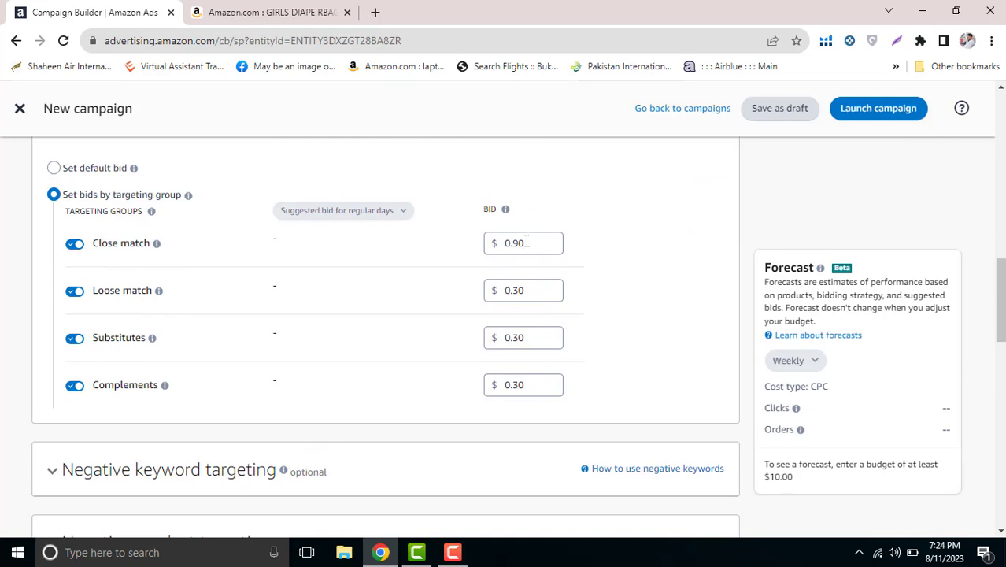
pyautogui.scroll(-3, 277, 428)
pyautogui.scroll(-1, 224, 437)
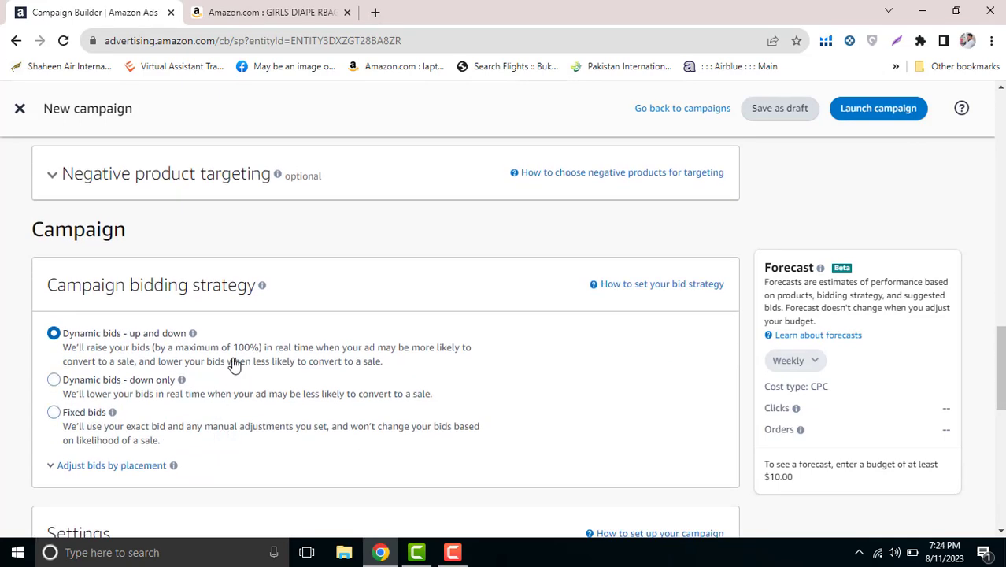
# Look over the Amazon search results for girls diaper bags and return to the campaign builder
pyautogui.click(237, 12)
pyautogui.scroll(-1, 618, 388)
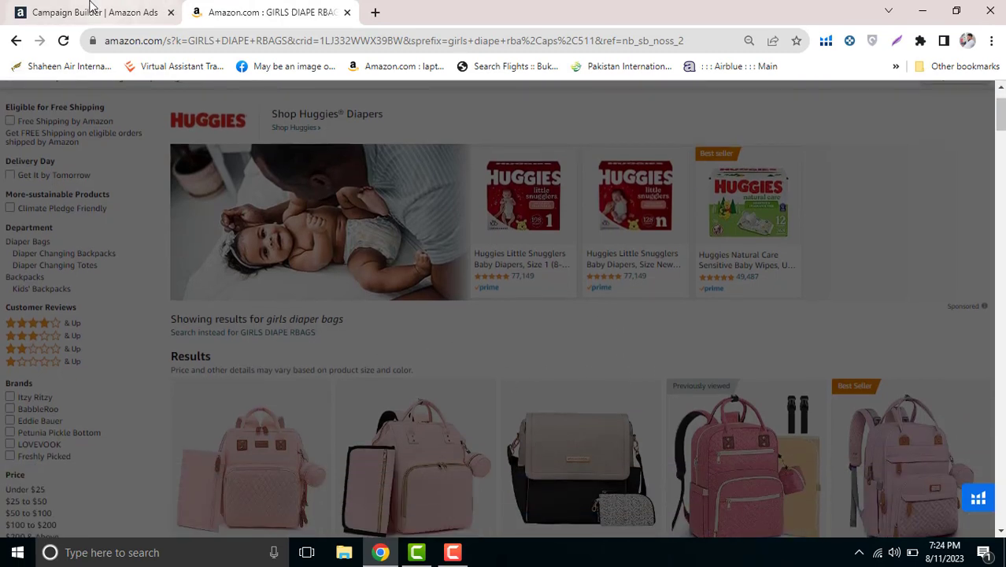
pyautogui.hotkey('ctrl', 'shift', 'Tab')
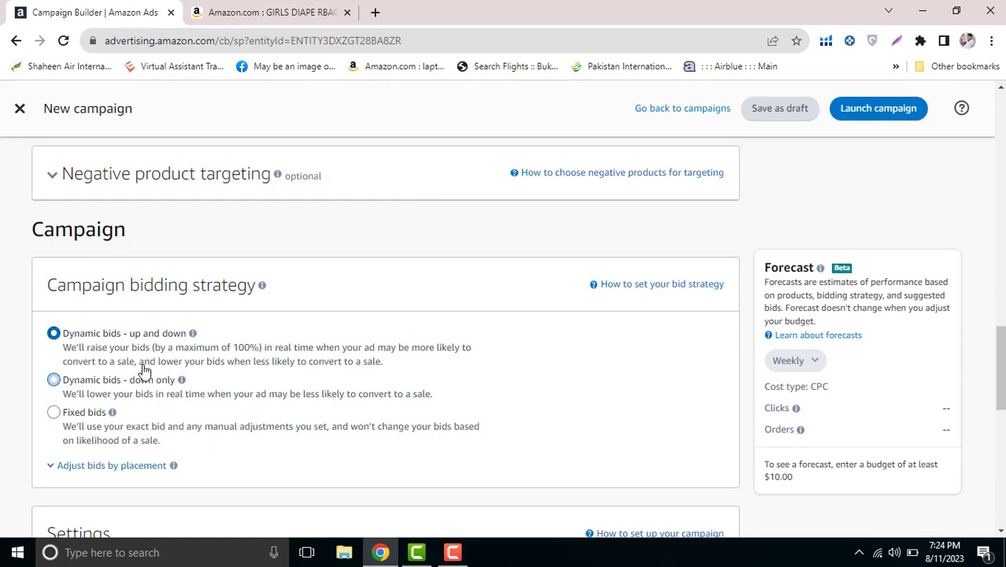
# Try the other campaign bidding strategies and settle on Dynamic bids - down only
pyautogui.moveTo(186, 384)
pyautogui.click(54, 412)
pyautogui.click(55, 384)
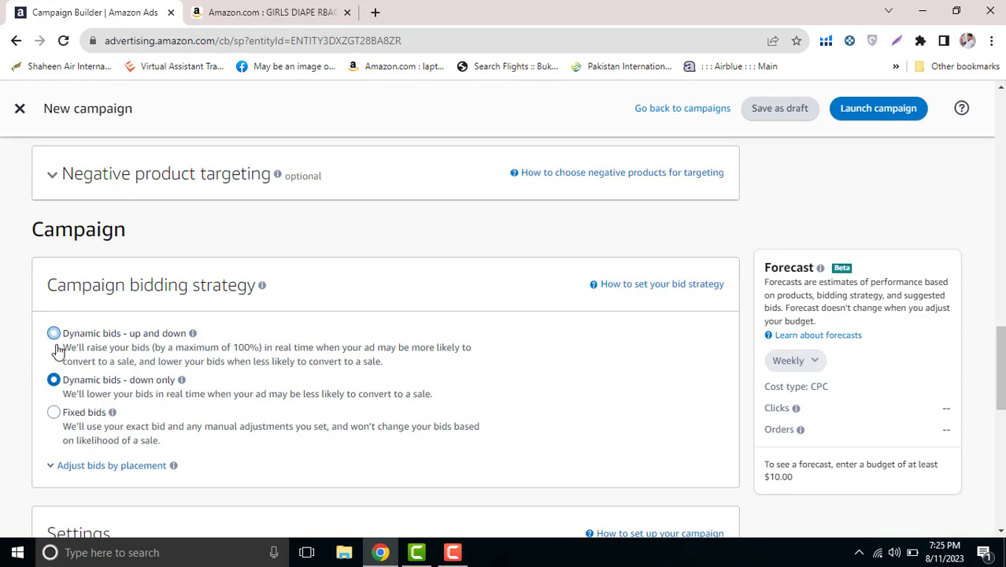
pyautogui.click(55, 345)
pyautogui.click(55, 381)
# Name the campaign "DIAPER BAGS - AUTOMATIC" and review the portfolio choices, keeping No Portfolio
pyautogui.scroll(-4, 146, 299)
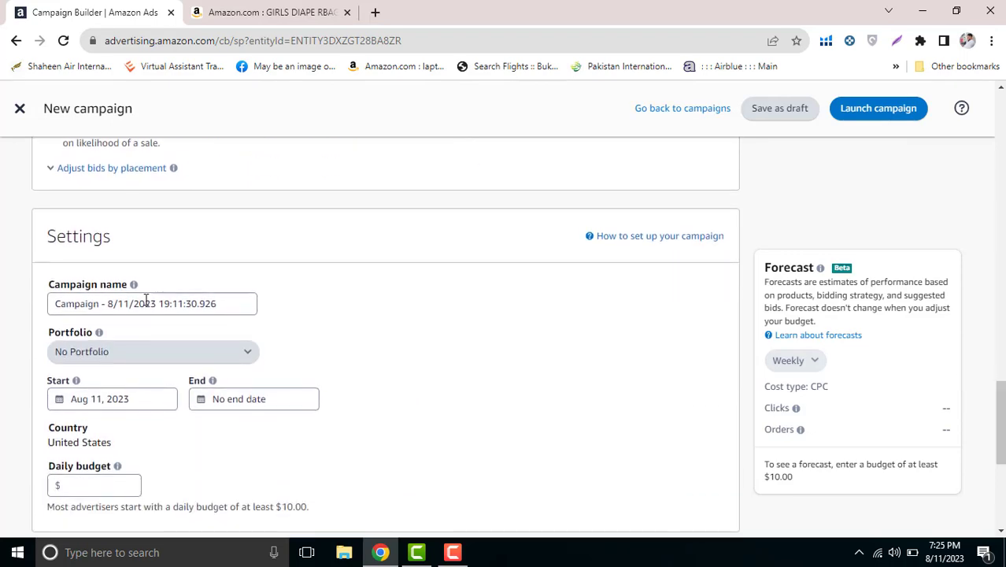
pyautogui.tripleClick(146, 303)
pyautogui.write('DIAP')
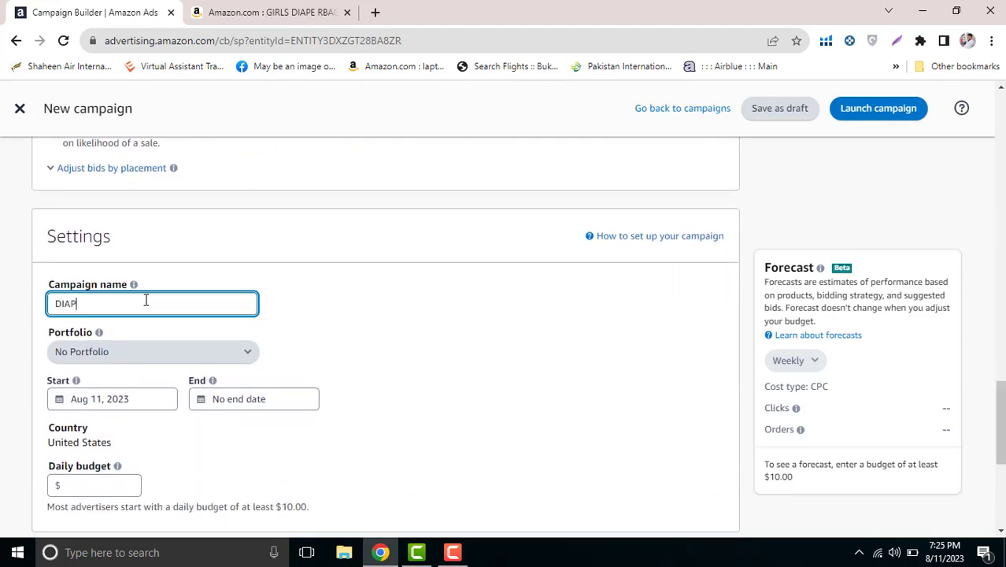
pyautogui.write('ER BAGS - AUTOMATIC')
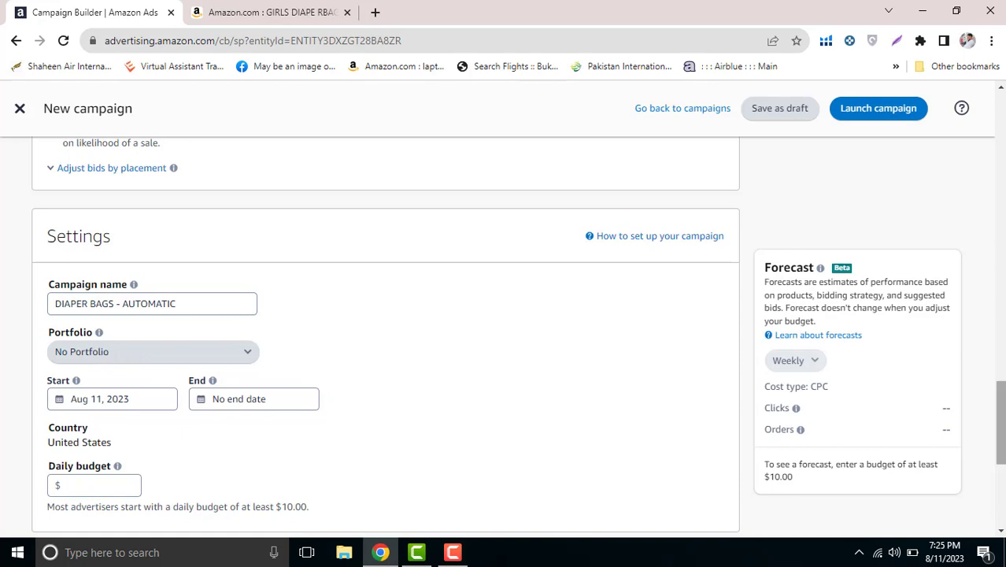
pyautogui.click(165, 359)
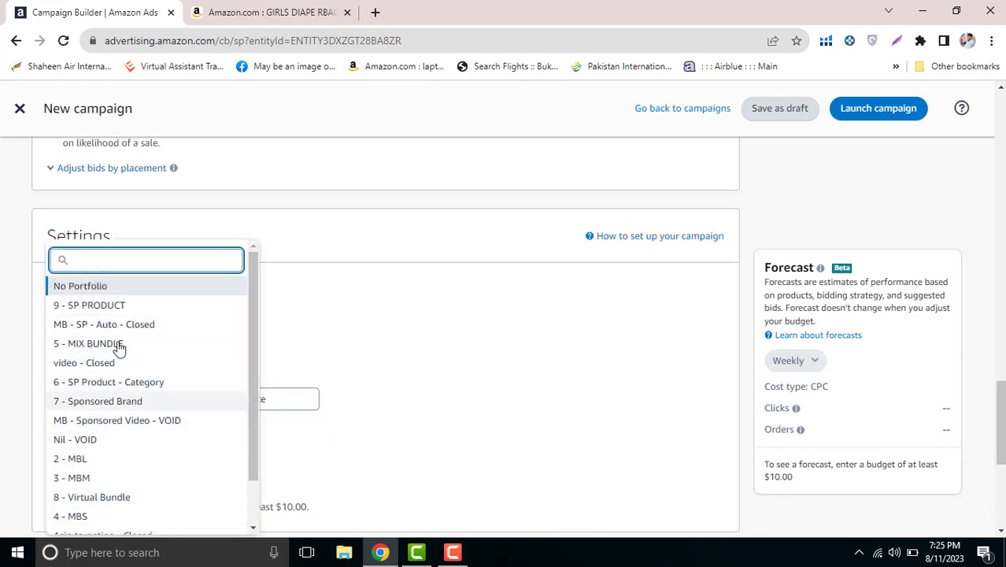
pyautogui.click(454, 323)
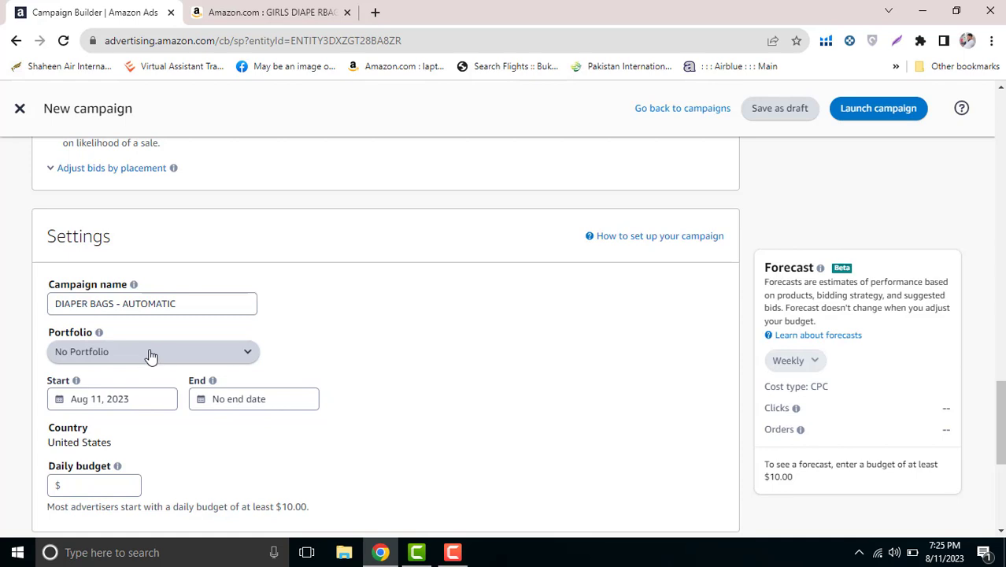
# Set the campaign's start date to Aug 12, 2023 and its end date to Feb 13, 2024
pyautogui.scroll(-1, 228, 363)
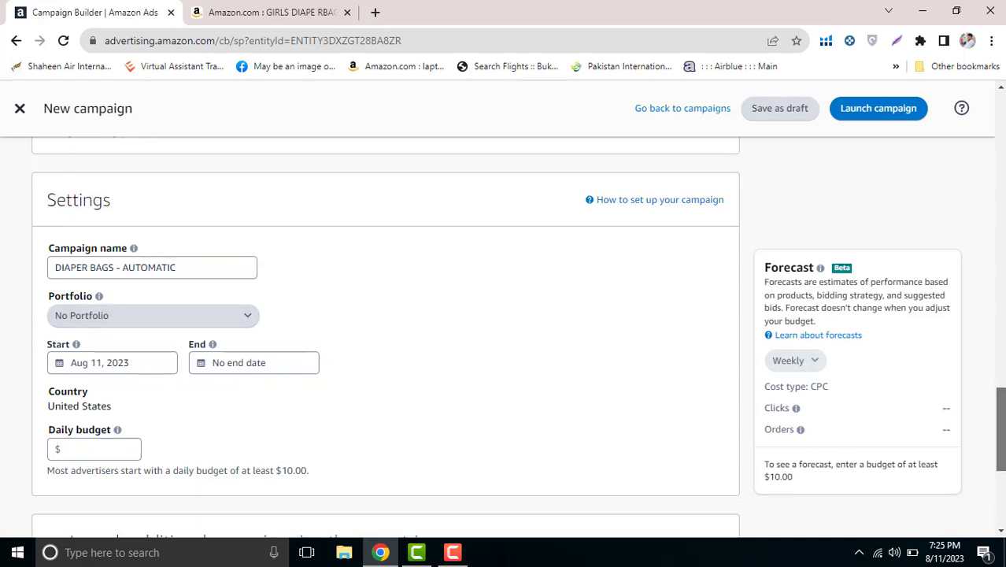
pyautogui.click(123, 327)
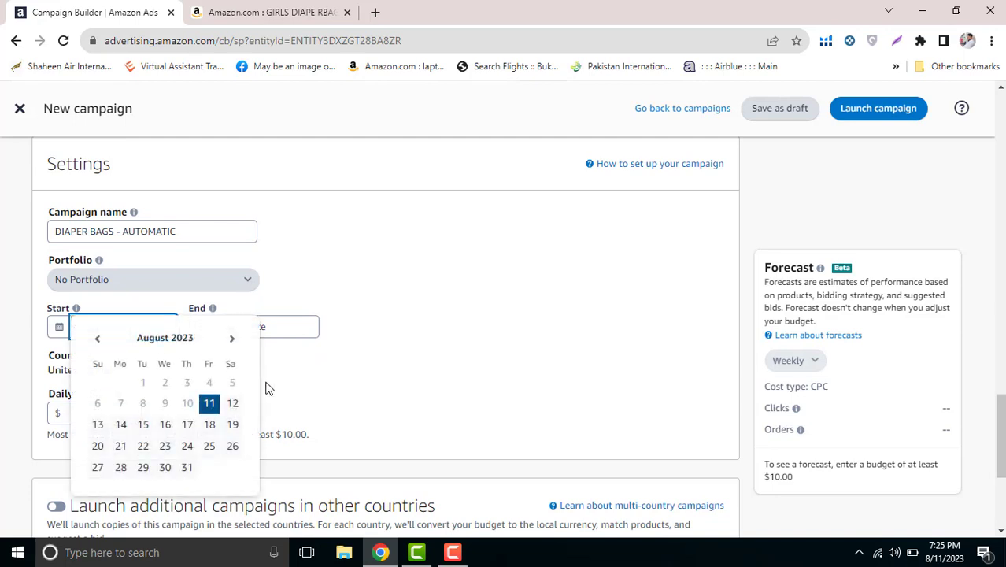
pyautogui.click(233, 404)
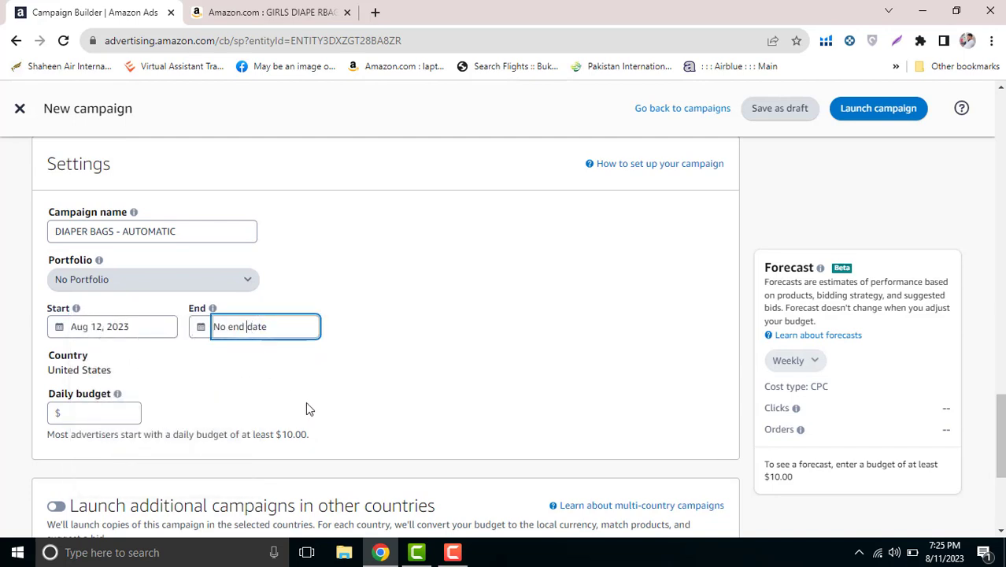
pyautogui.click(285, 452)
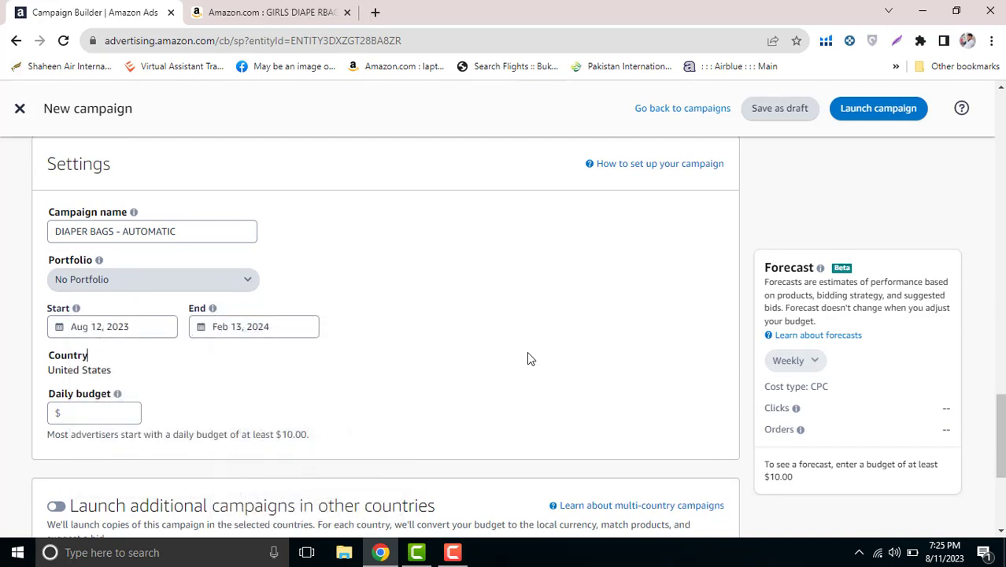
# Switch the campaign to No end date and set the daily budget to $100
pyautogui.scroll(-2, 355, 323)
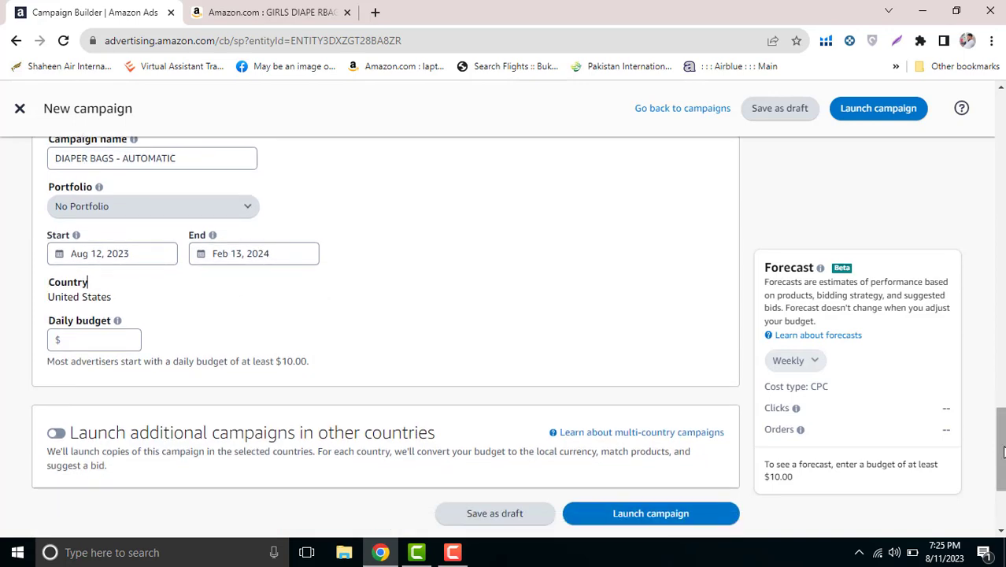
pyautogui.click(241, 255)
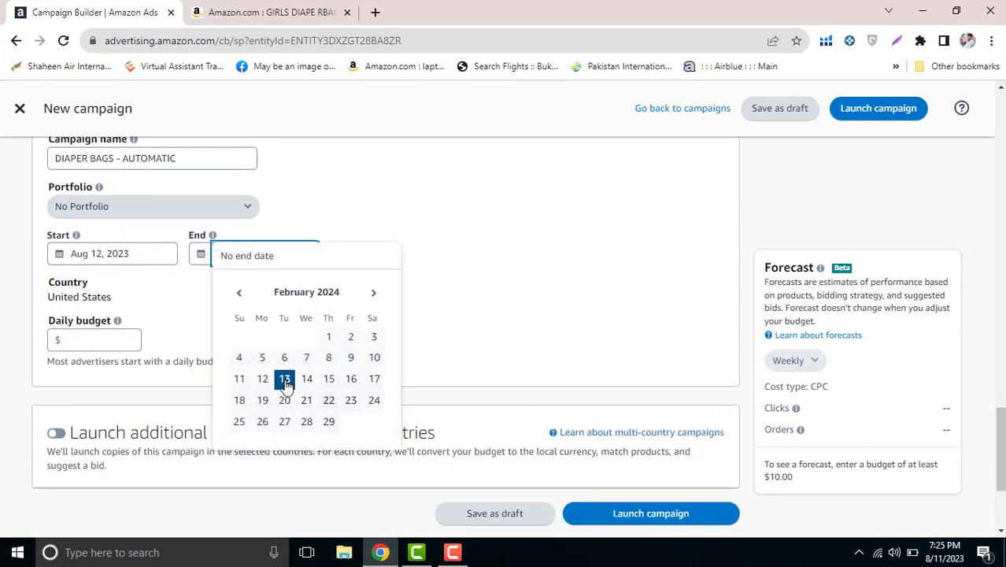
pyautogui.click(265, 257)
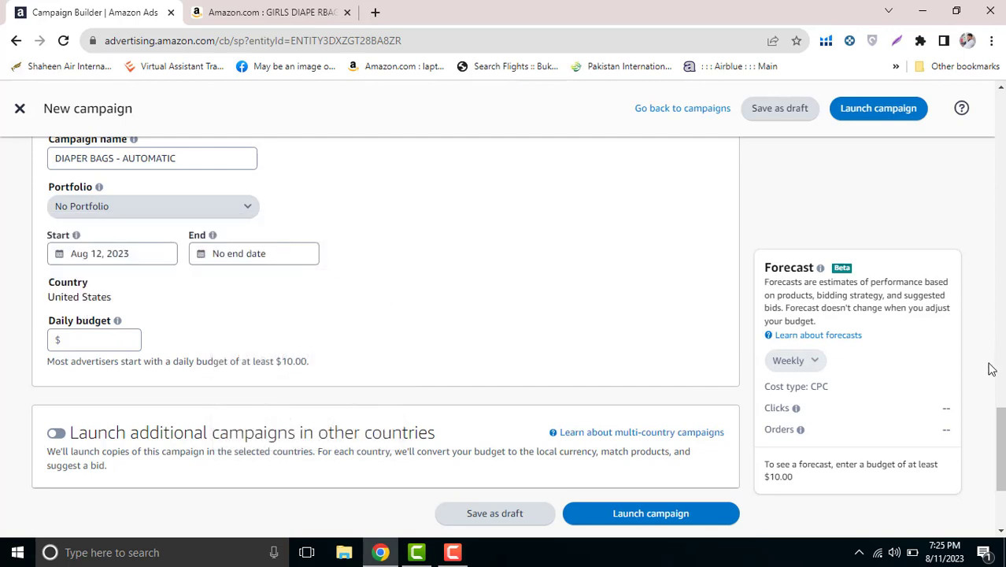
pyautogui.click(114, 342)
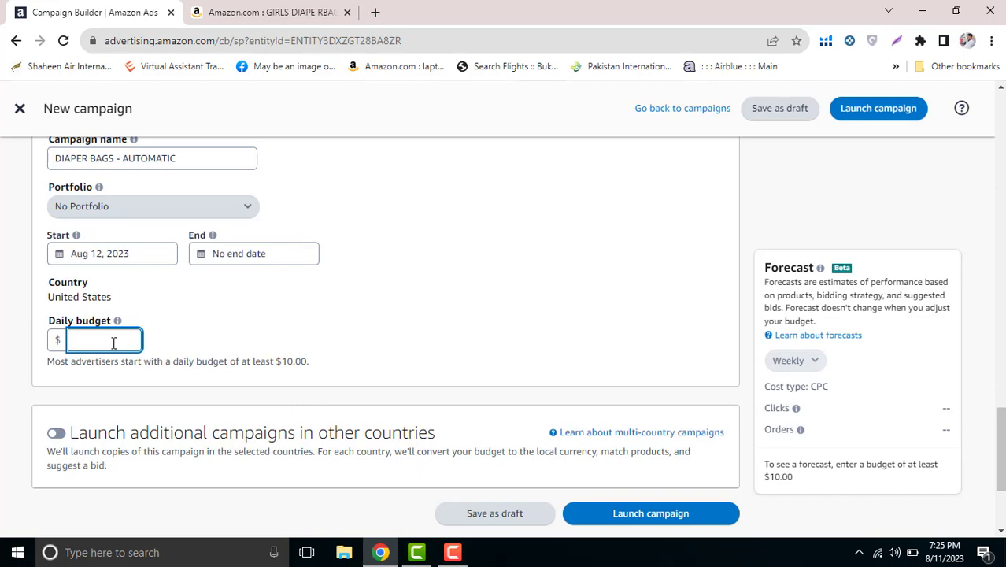
pyautogui.write('1000')
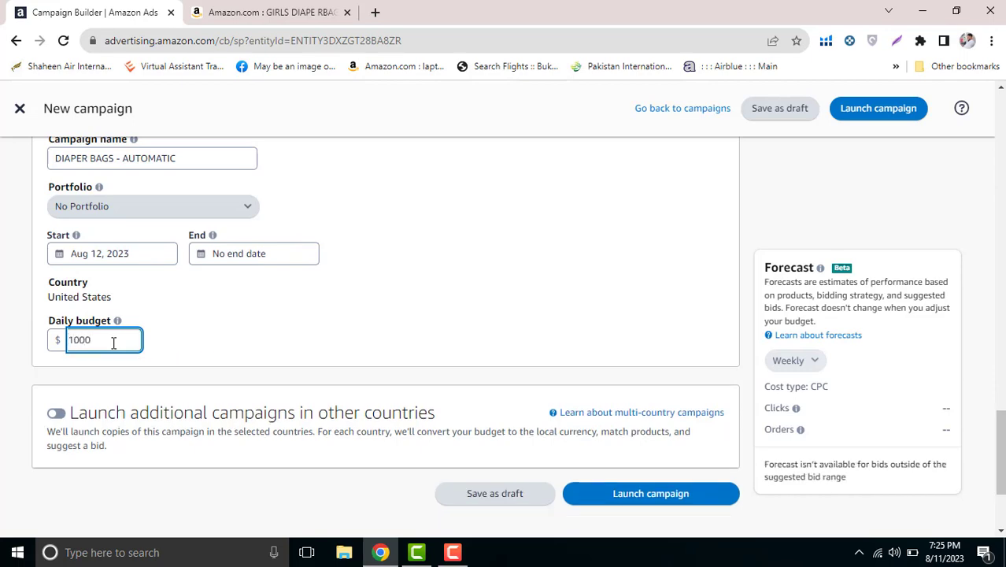
# Set the Close match bid to $1.00 and check the daily budget in the campaign settings
pyautogui.scroll(10, 549, 288)
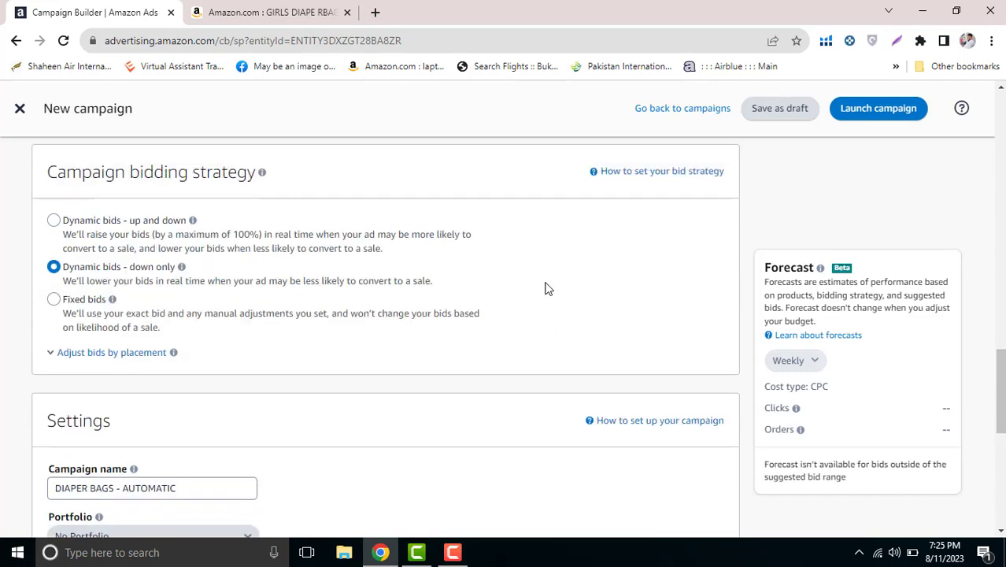
pyautogui.doubleClick(522, 242)
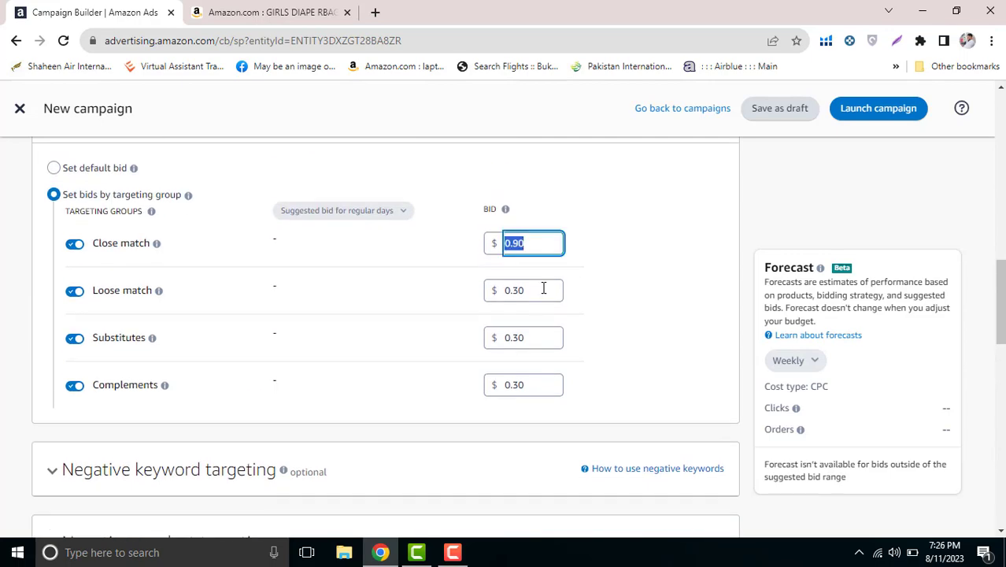
pyautogui.write('1')
pyautogui.click(324, 314)
pyautogui.moveTo(1004, 306); pyautogui.dragTo(996, 444)
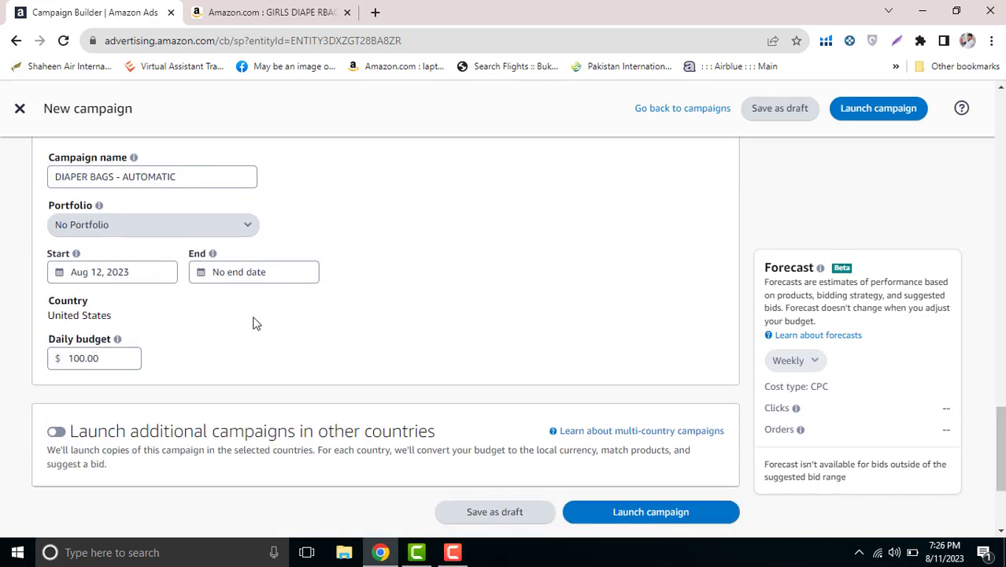
# Set the Loose match, Substitutes and Complements bids to $1.00 each in Automatic Targeting
pyautogui.scroll(10, 438, 319)
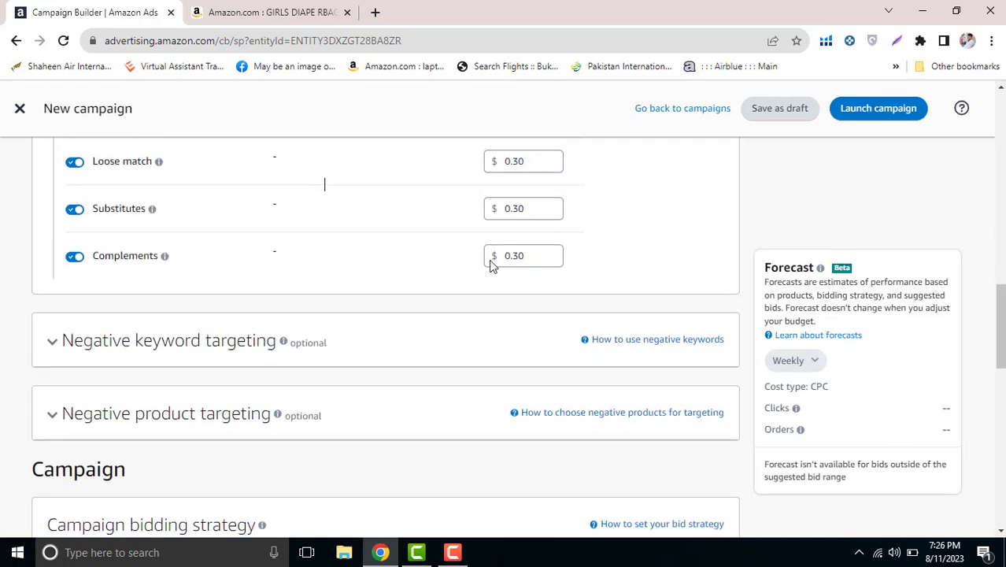
pyautogui.click(518, 382)
pyautogui.press('Delete')
pyautogui.write('1')
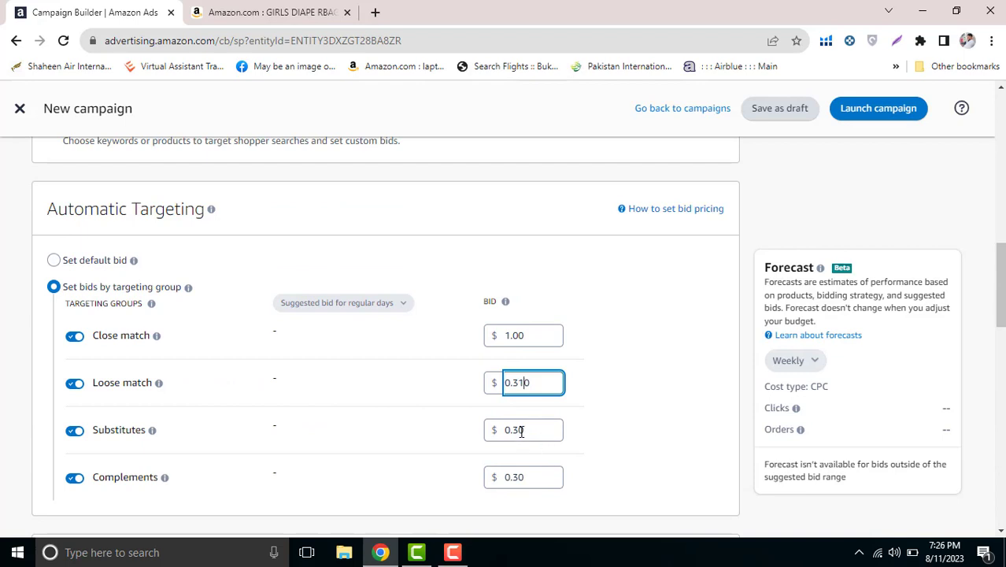
pyautogui.press('Tab')
pyautogui.write('1')
pyautogui.doubleClick(518, 386)
pyautogui.write('1')
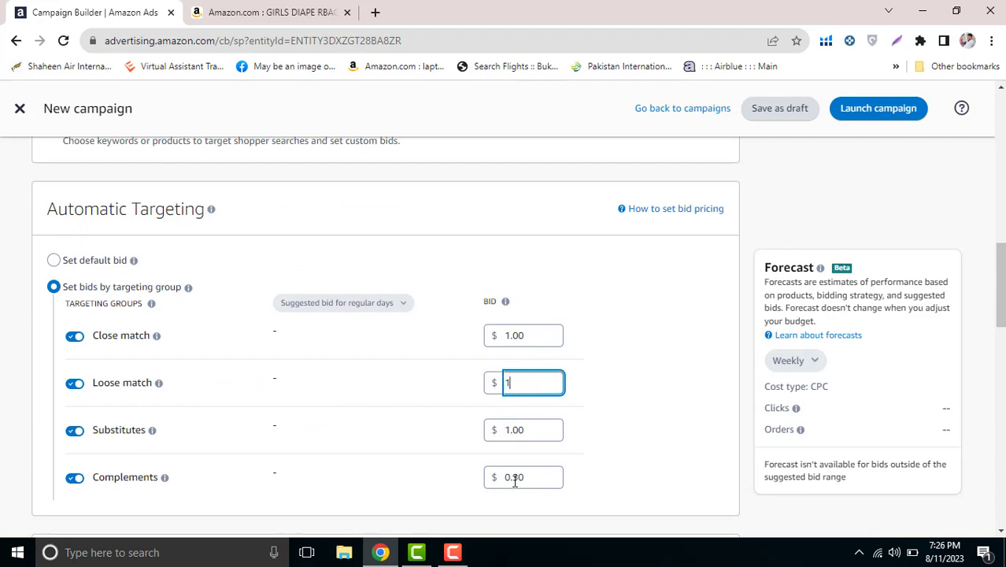
pyautogui.doubleClick(515, 481)
pyautogui.write('1')
pyautogui.click(602, 454)
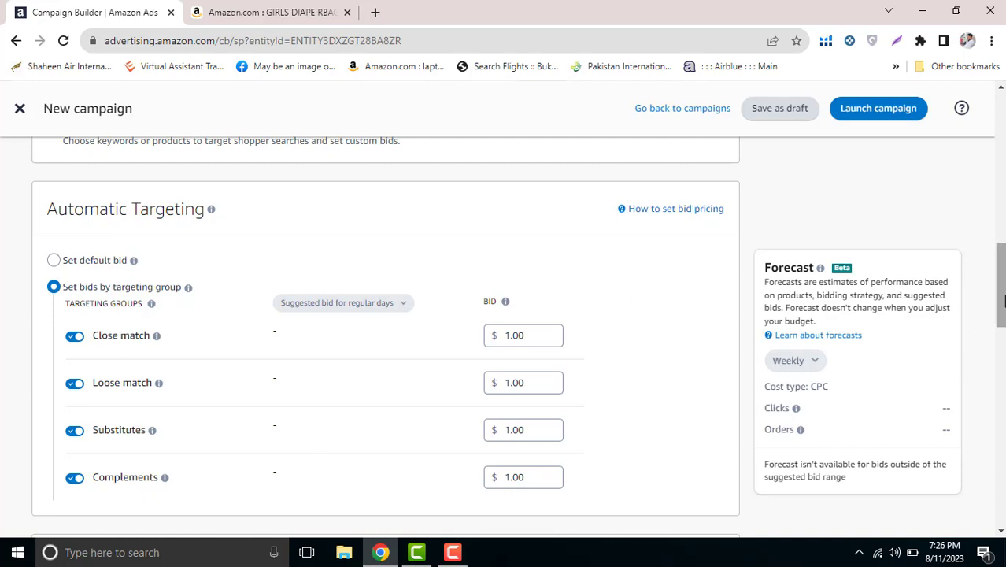
# Compare the targeting group bids with the campaign's daily budget
pyautogui.scroll(-1, 999, 288)
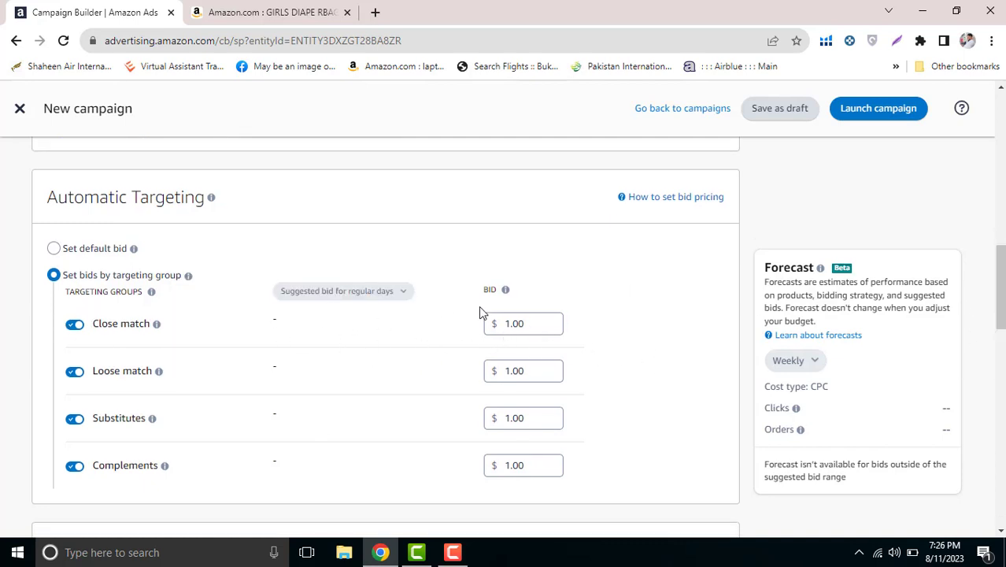
pyautogui.doubleClick(564, 323)
pyautogui.moveTo(1000, 287); pyautogui.dragTo(1002, 453)
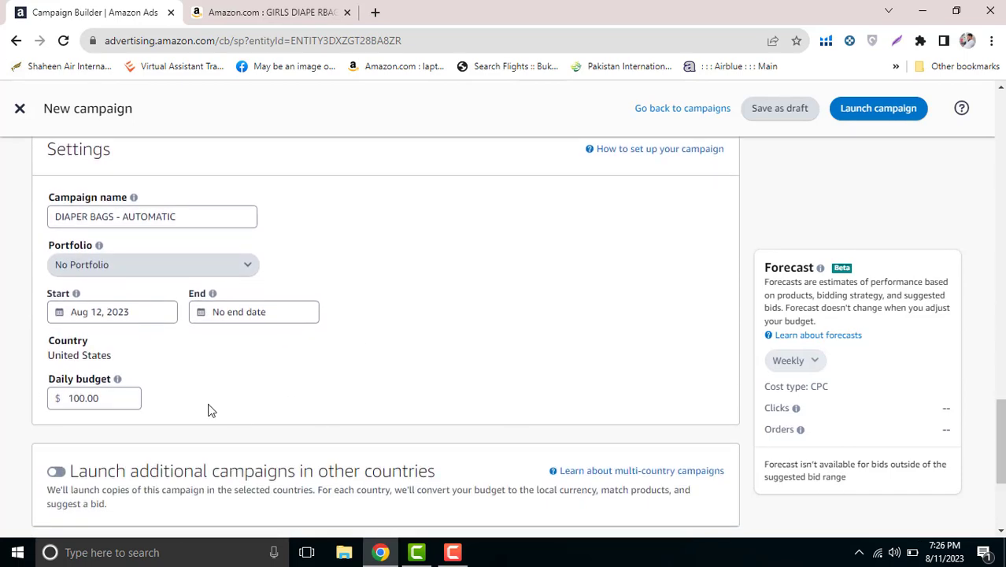
pyautogui.click(101, 399)
pyautogui.moveTo(101, 399); pyautogui.dragTo(71, 401)
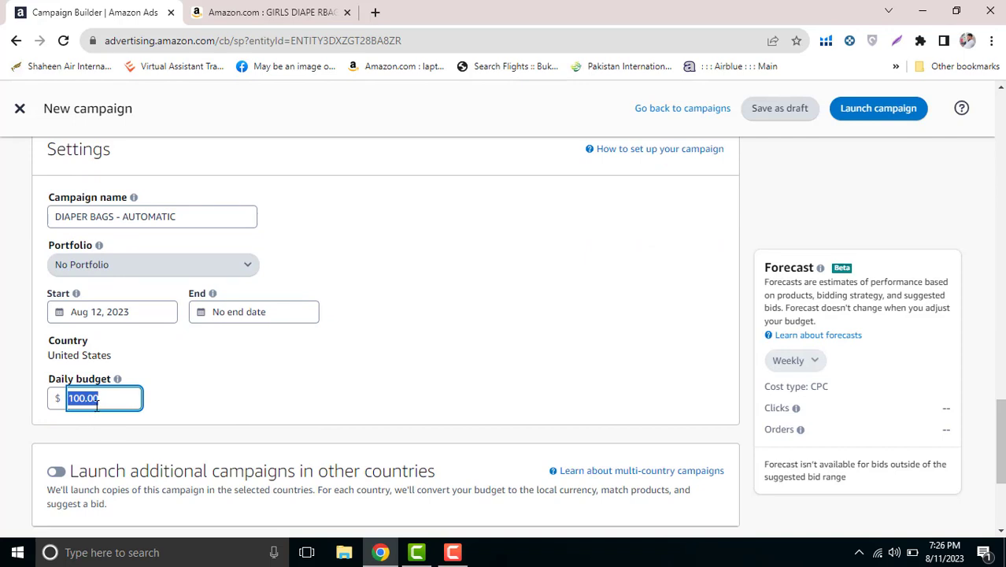
pyautogui.moveTo(109, 402); pyautogui.dragTo(64, 403)
pyautogui.scroll(-1, 510, 413)
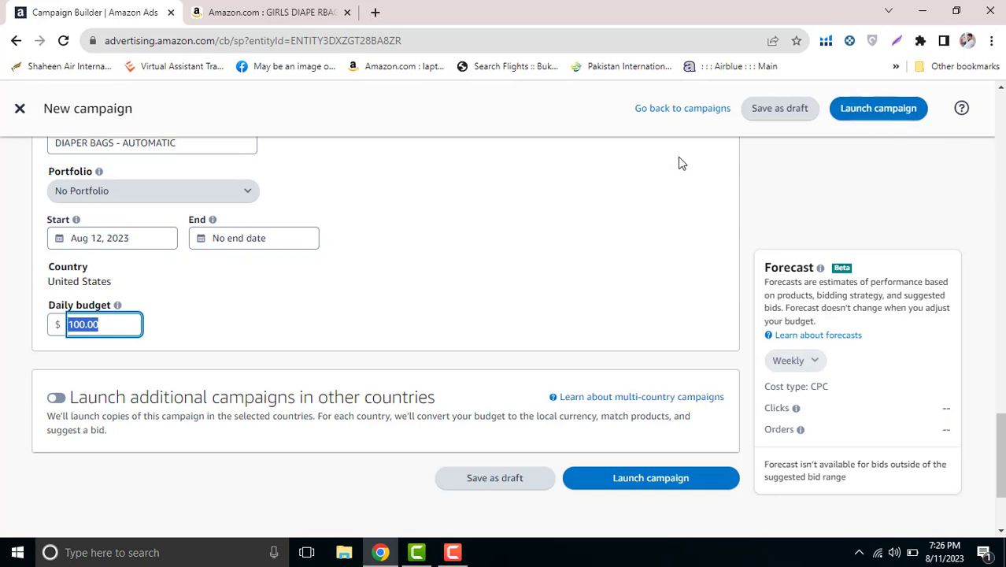
# Set the default bid in Automatic Targeting to $1.00
pyautogui.scroll(10, 620, 387)
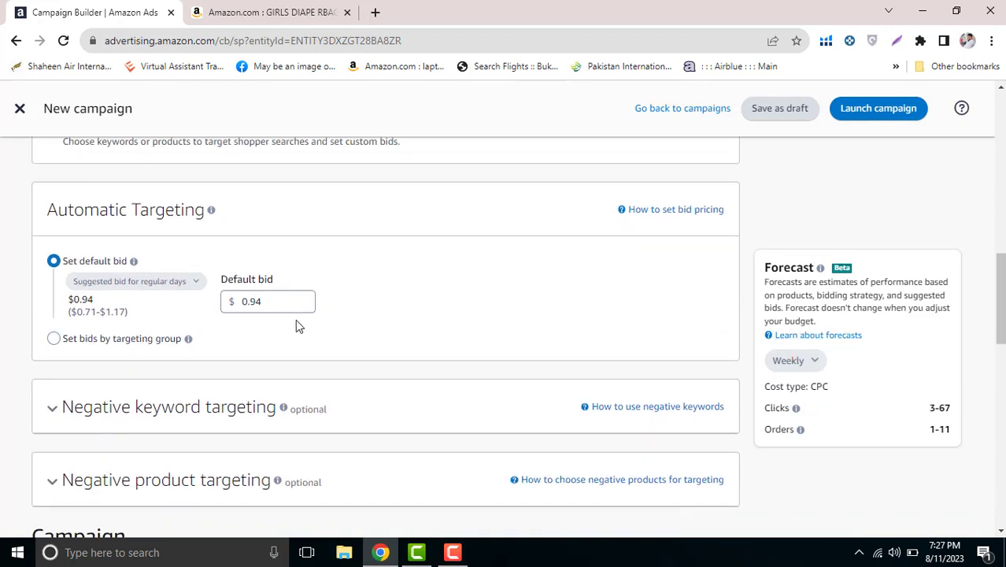
pyautogui.scroll(-1, 954, 359)
pyautogui.scroll(1, 954, 359)
pyautogui.scroll(-1, 954, 359)
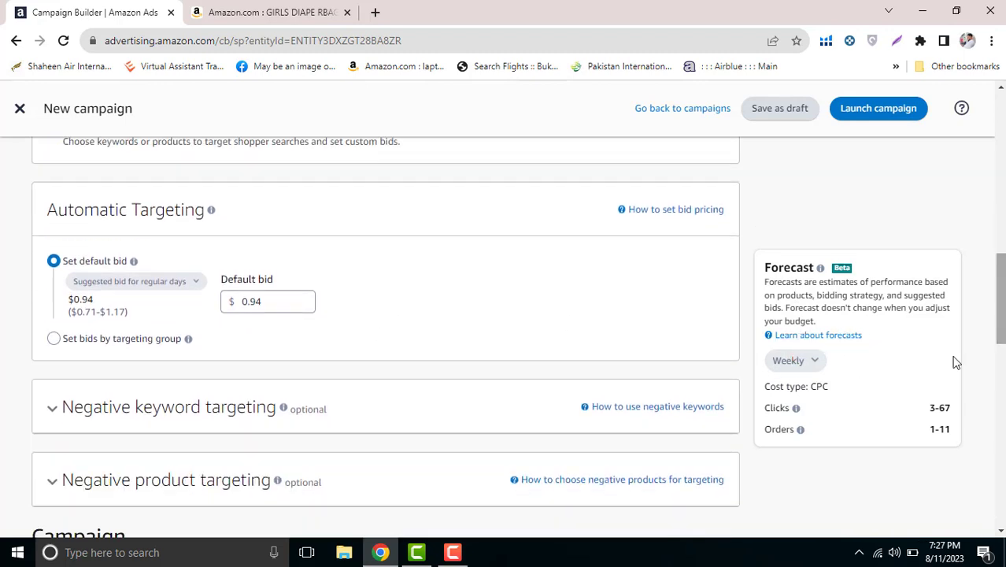
pyautogui.click(263, 300)
pyautogui.doubleClick(264, 301)
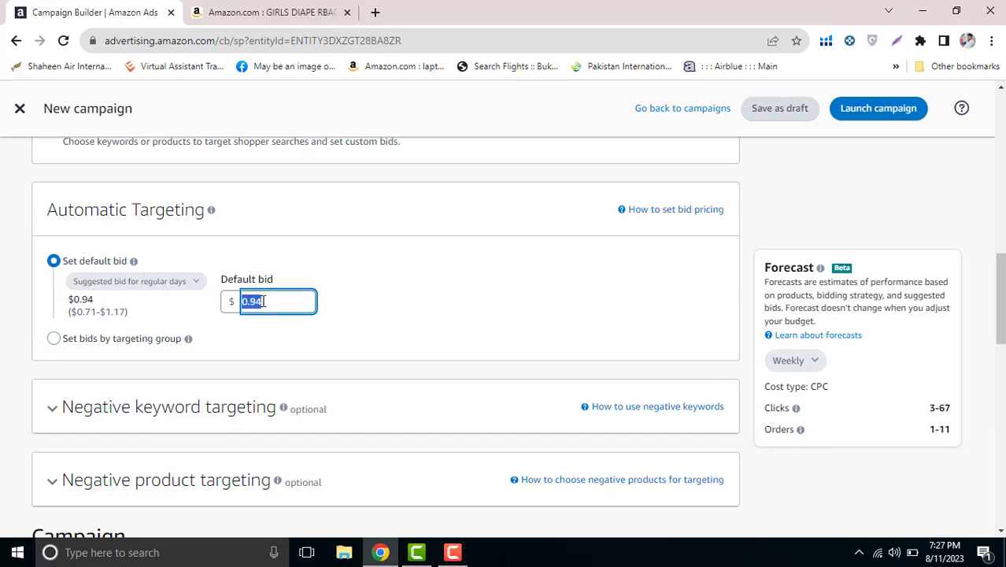
pyautogui.write('1')
pyautogui.click(402, 322)
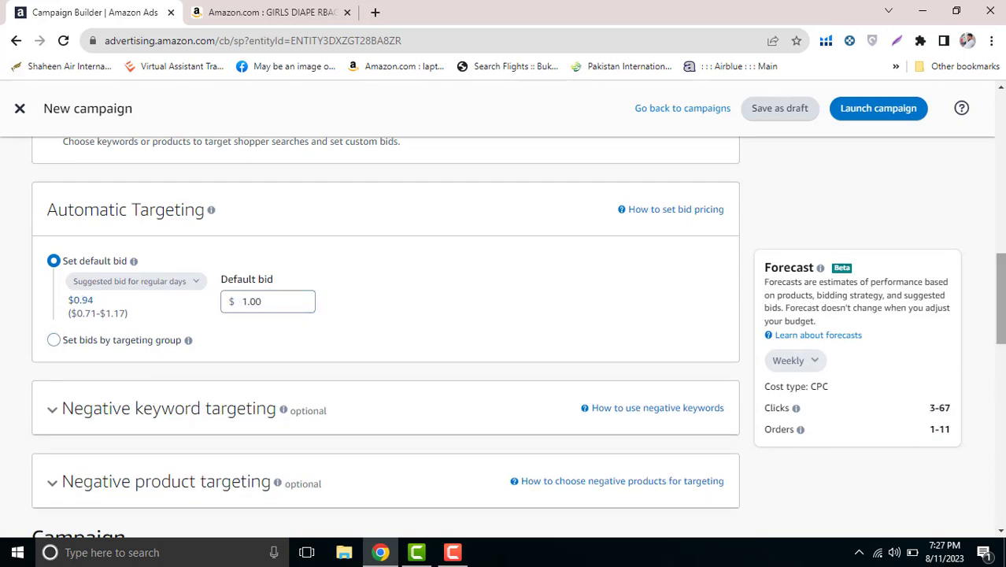
pyautogui.scroll(-1, 813, 355)
pyautogui.scroll(-1, 862, 424)
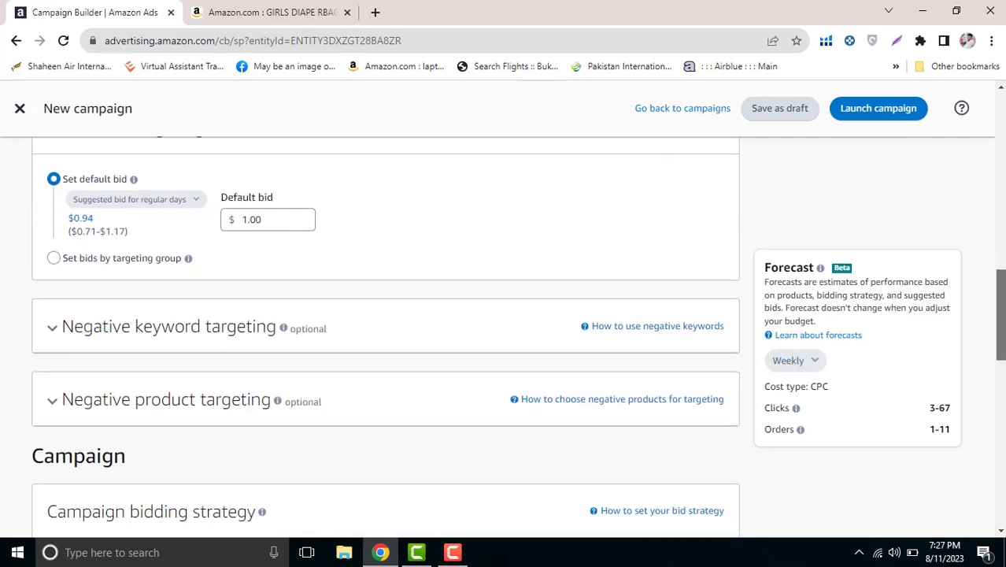
# Examine the weekly clicks and orders estimates in the campaign forecast
pyautogui.moveTo(817, 409)
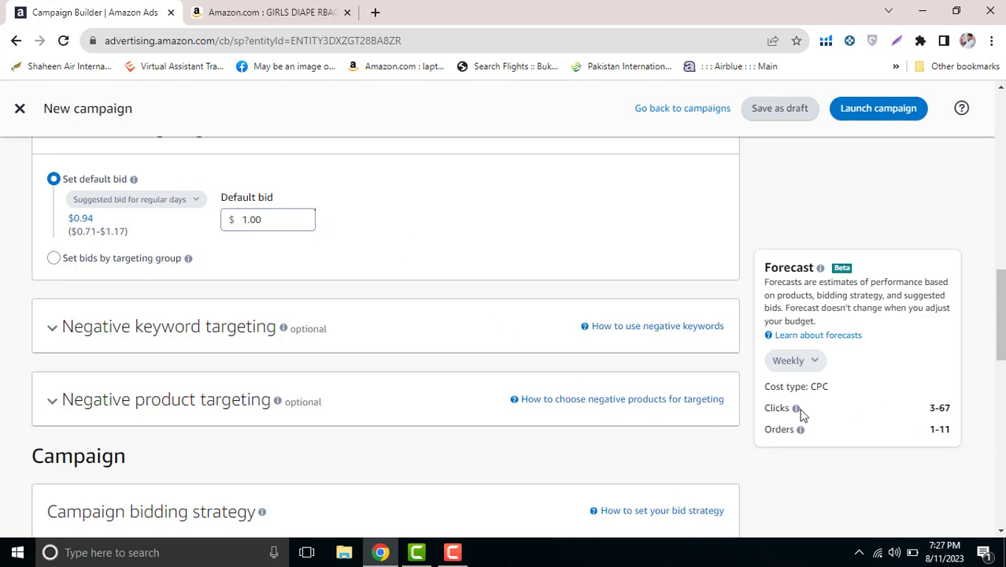
pyautogui.moveTo(931, 407); pyautogui.dragTo(949, 406)
pyautogui.moveTo(931, 430); pyautogui.dragTo(955, 434)
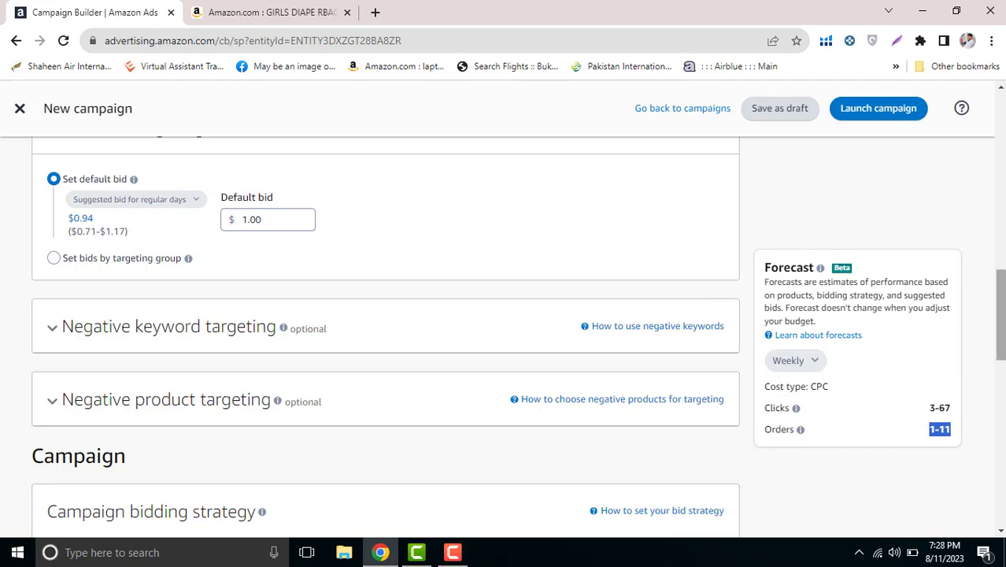
# Review the new campaign's targeting, default bid, bidding strategy, name, dates and daily budget before launch
pyautogui.moveTo(1001, 300); pyautogui.dragTo(1002, 458)
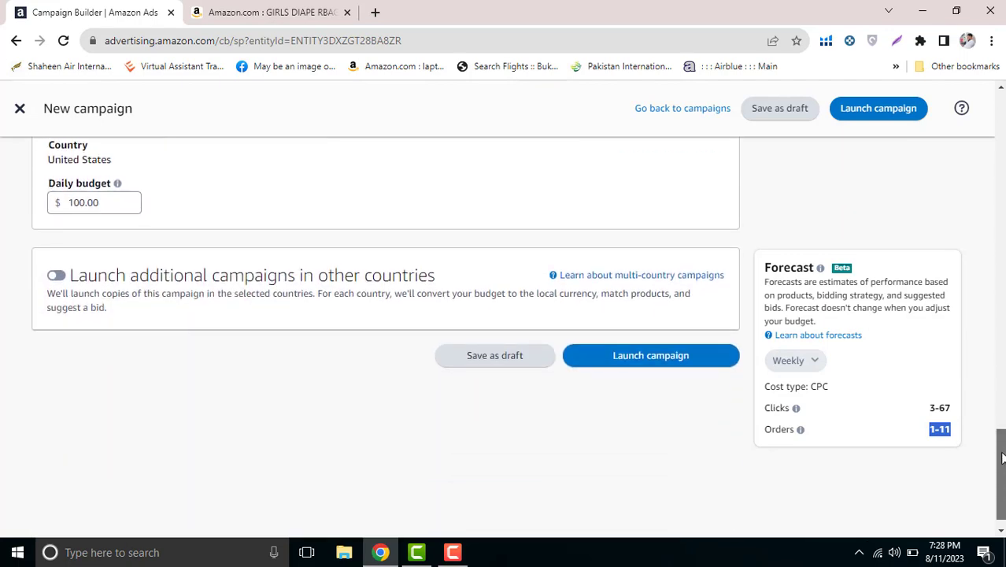
pyautogui.scroll(15, 977, 310)
pyautogui.scroll(-1, 961, 237)
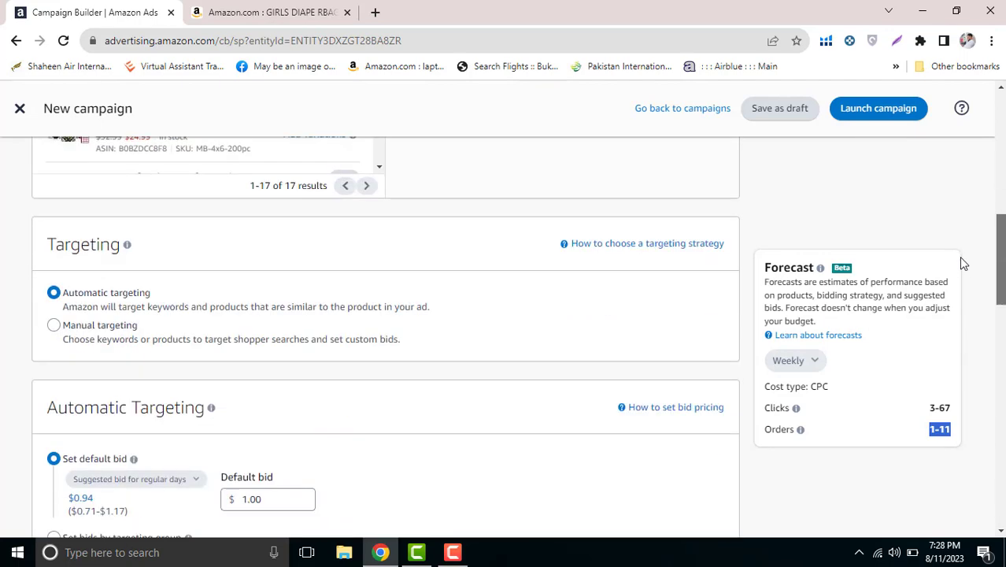
pyautogui.scroll(-5, 960, 292)
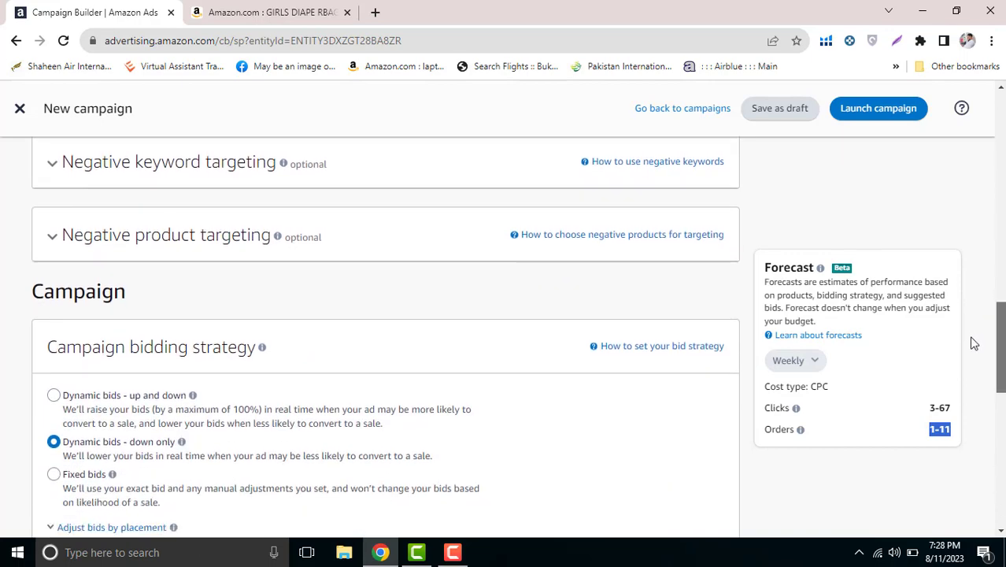
pyautogui.scroll(-6, 974, 343)
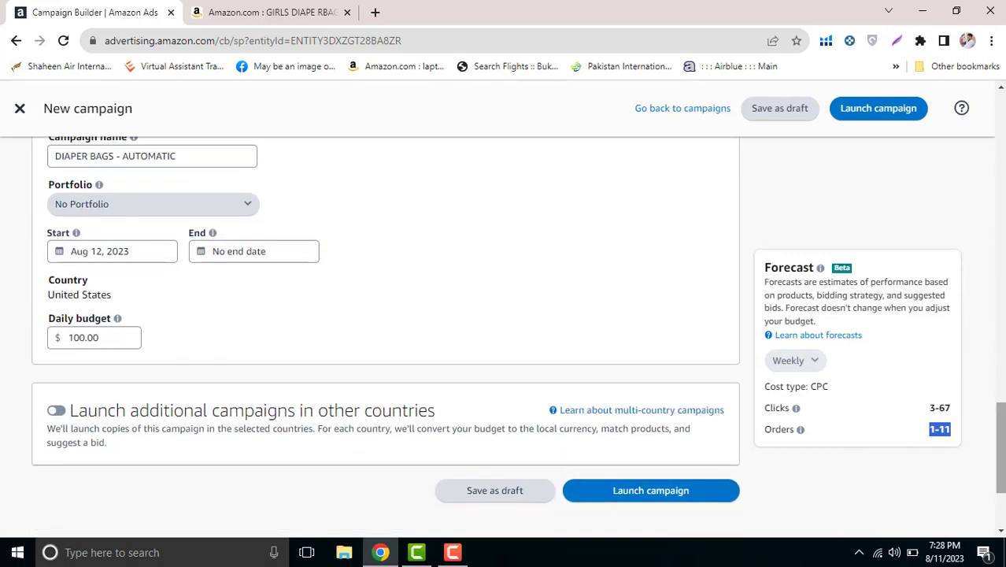
pyautogui.scroll(6, 993, 386)
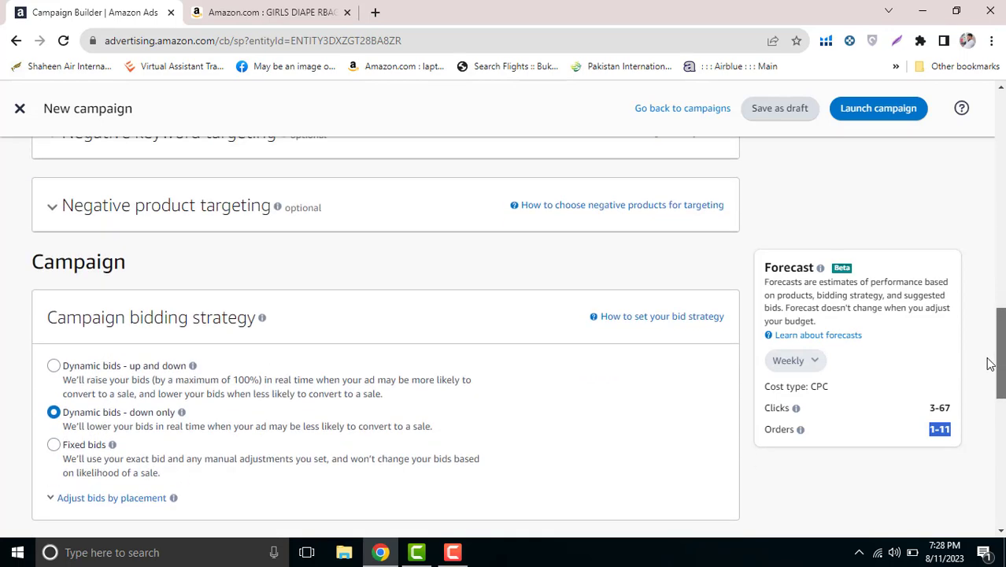
pyautogui.scroll(1, 989, 359)
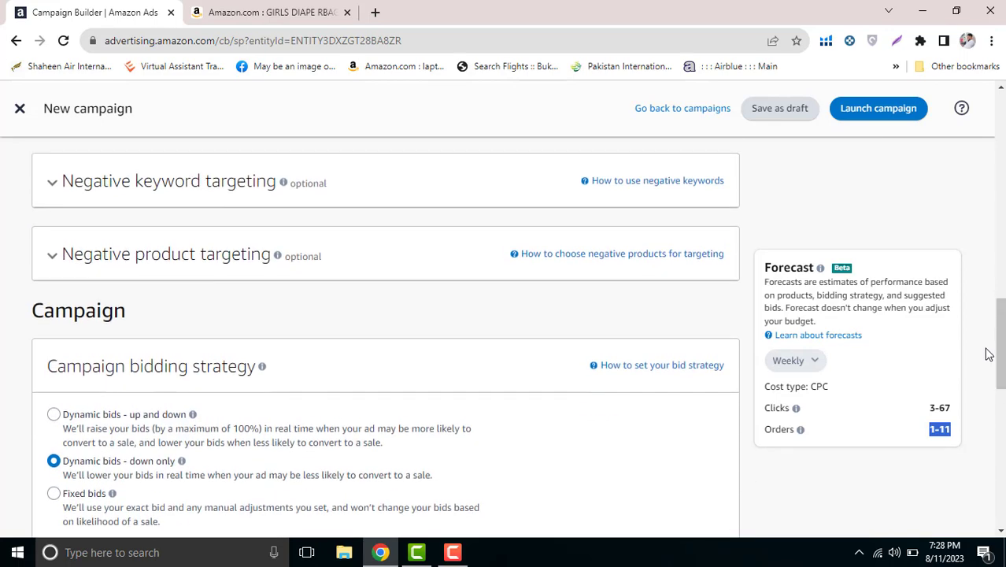